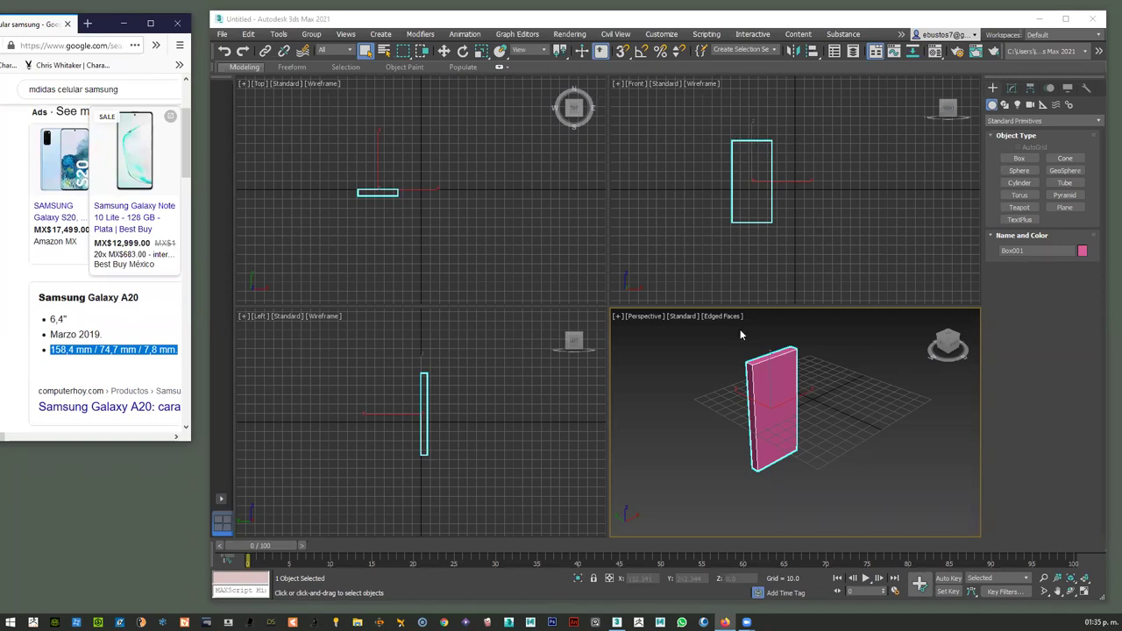
Delete the existing phone-shaped box from the scene
left_click(1011, 88)
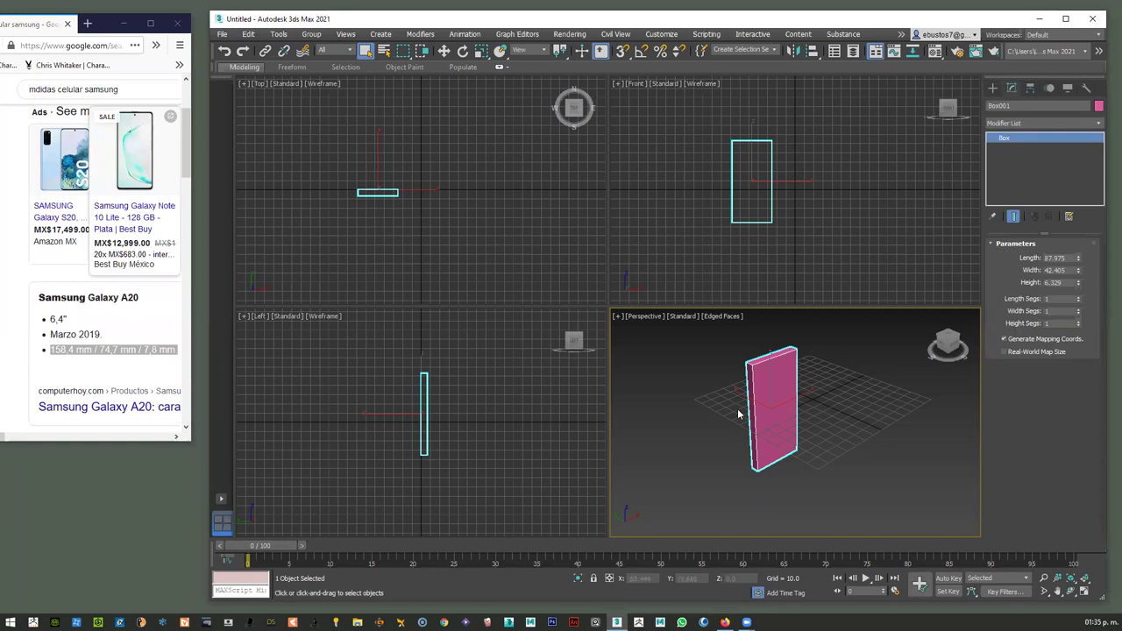
left_click(829, 357)
left_click(773, 361)
key("Delete")
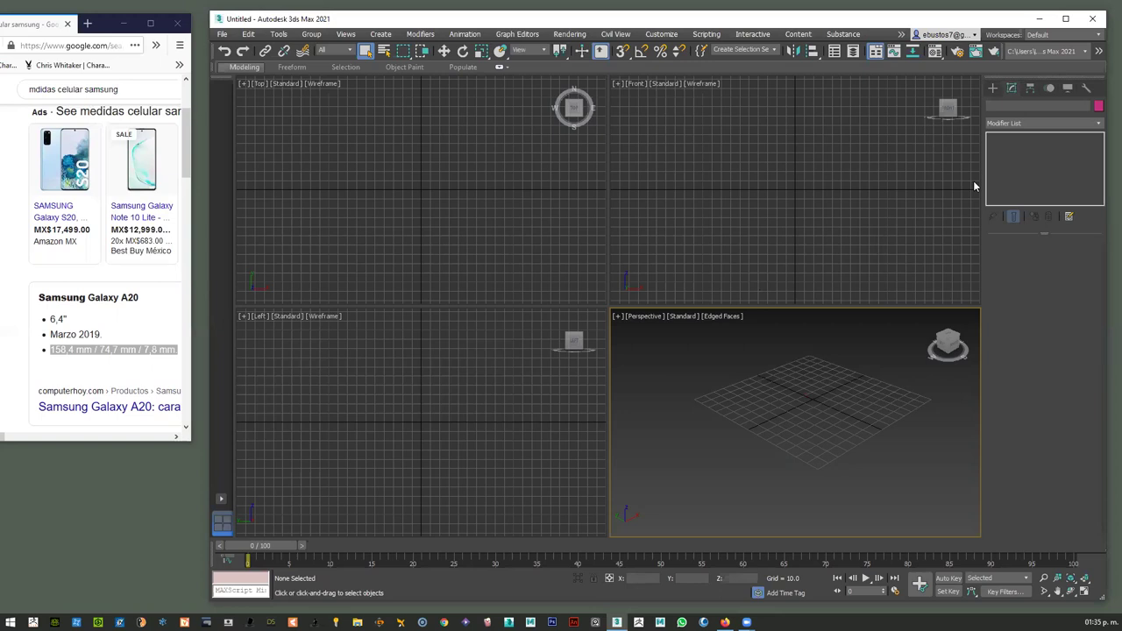
Start a rectangle spline using keyboard entry, with the phone's height of 158,4 as its length
left_click(994, 89)
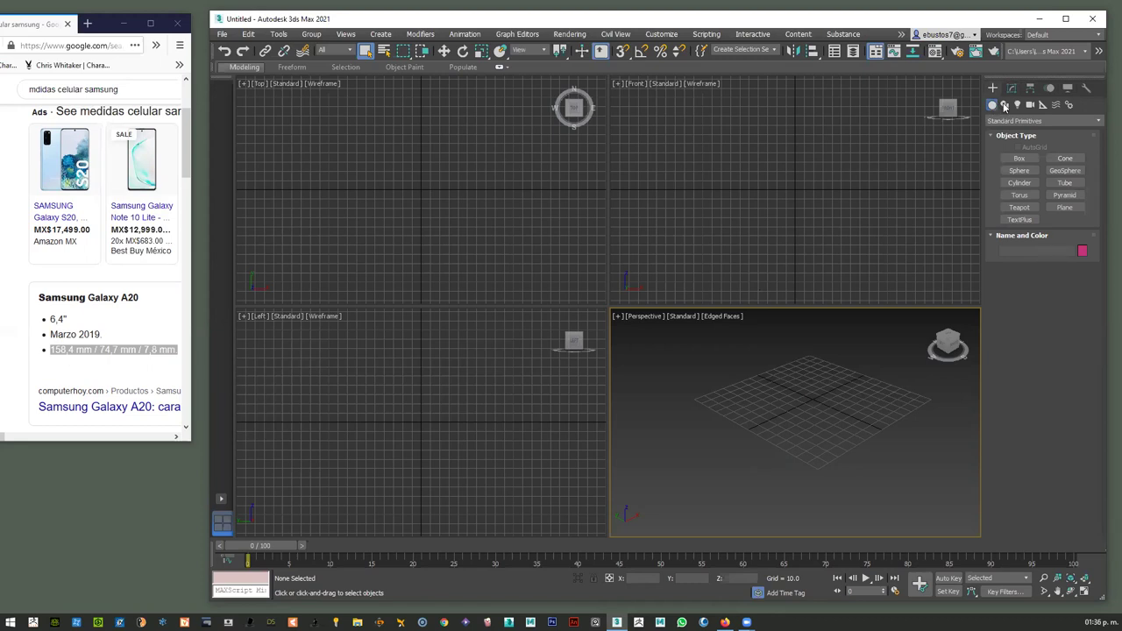
left_click(1005, 106)
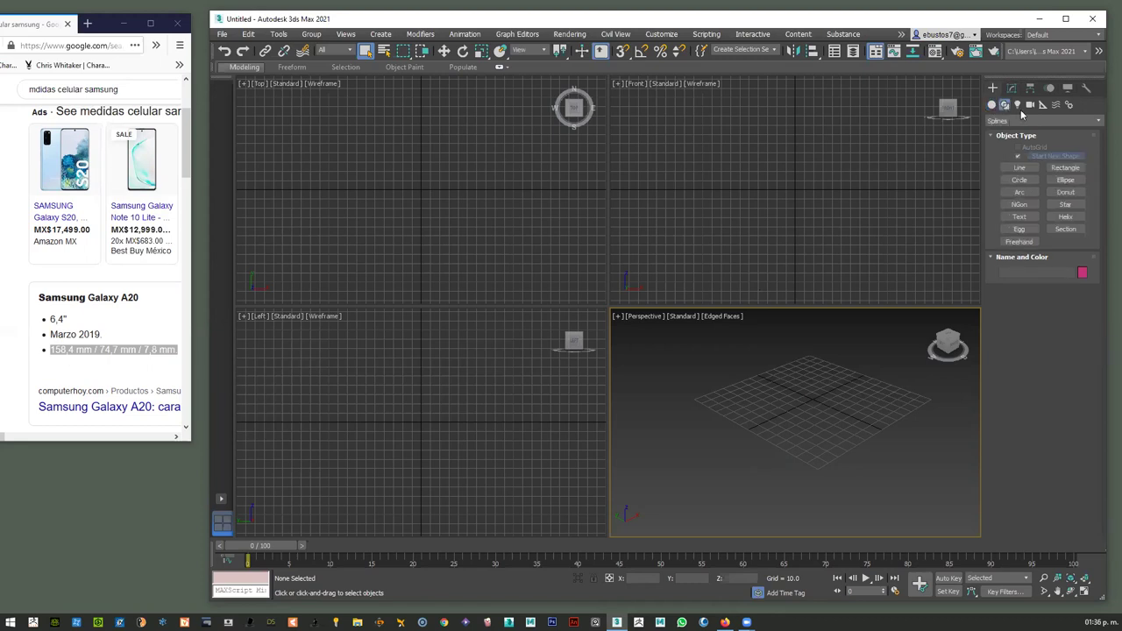
left_click(1061, 169)
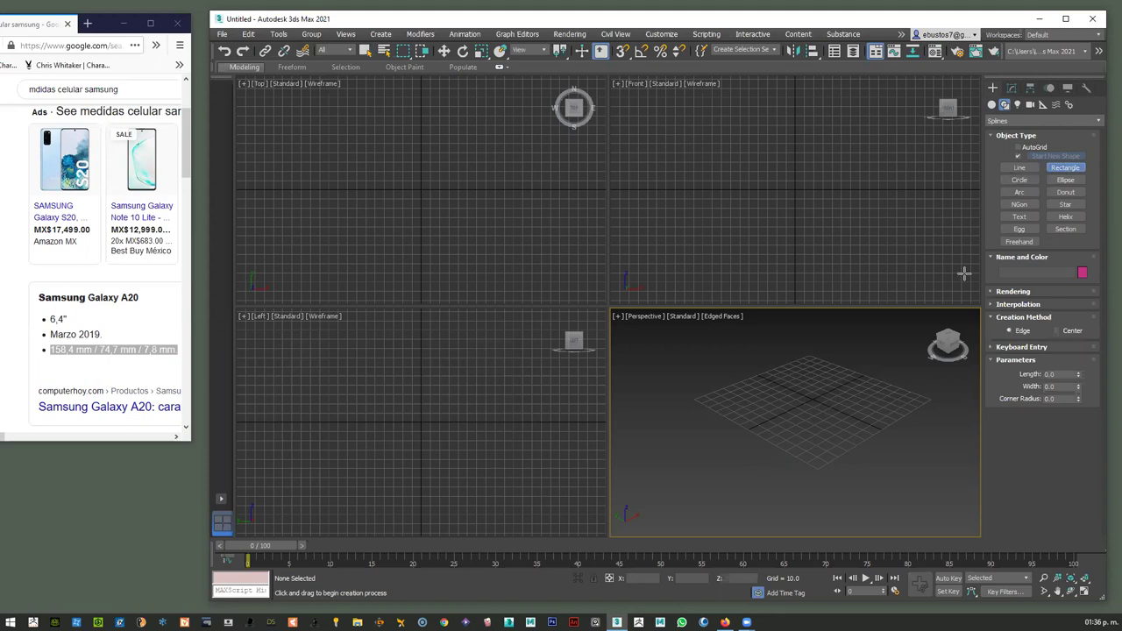
left_click(1006, 348)
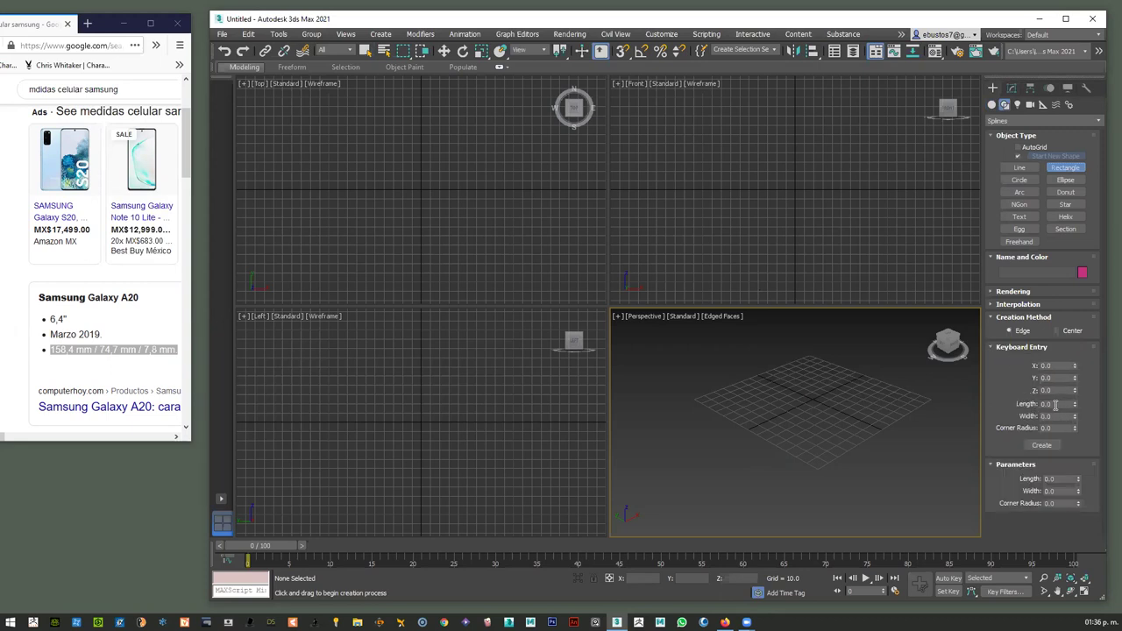
left_click(94, 358)
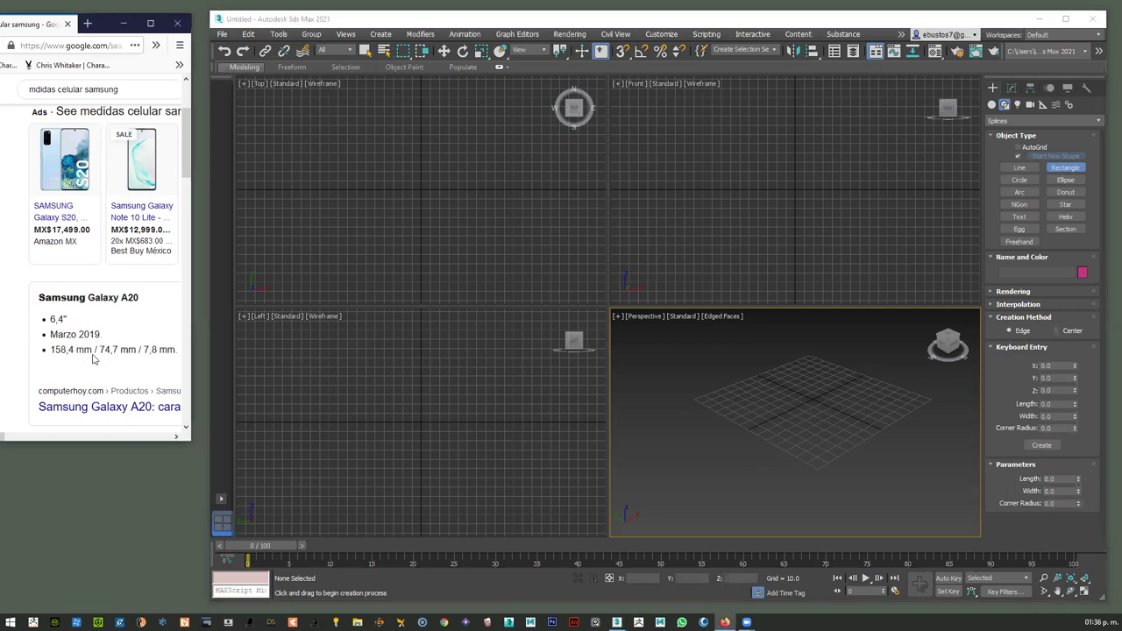
left_click_drag(72, 349, 49, 349)
left_click(1059, 404)
left_click_drag(1059, 404, 1024, 403)
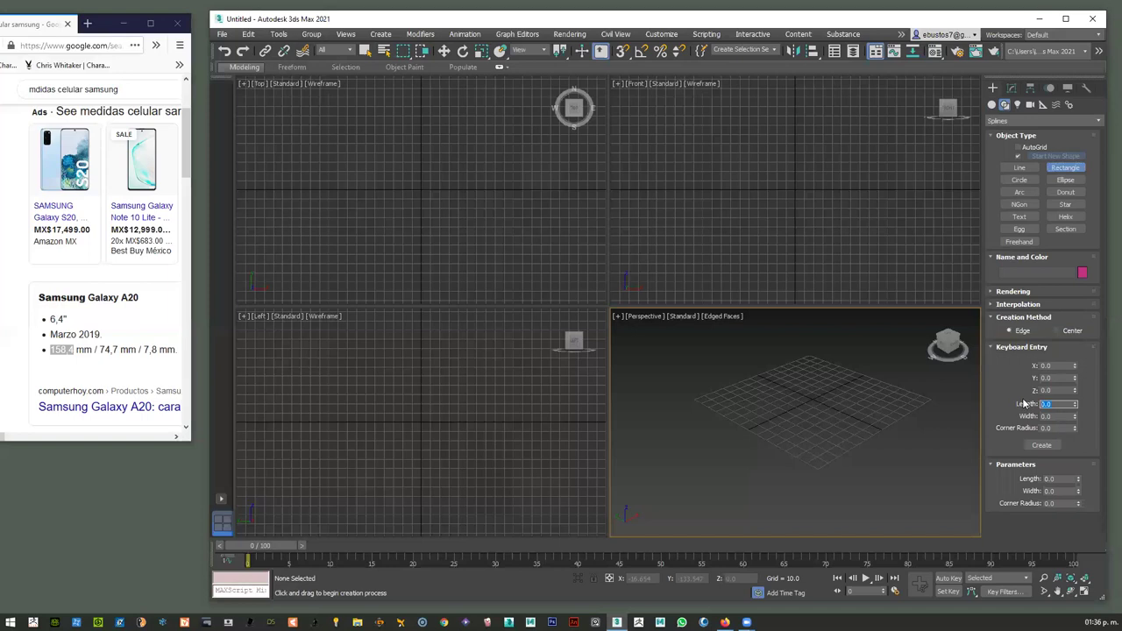
left_click(1013, 348)
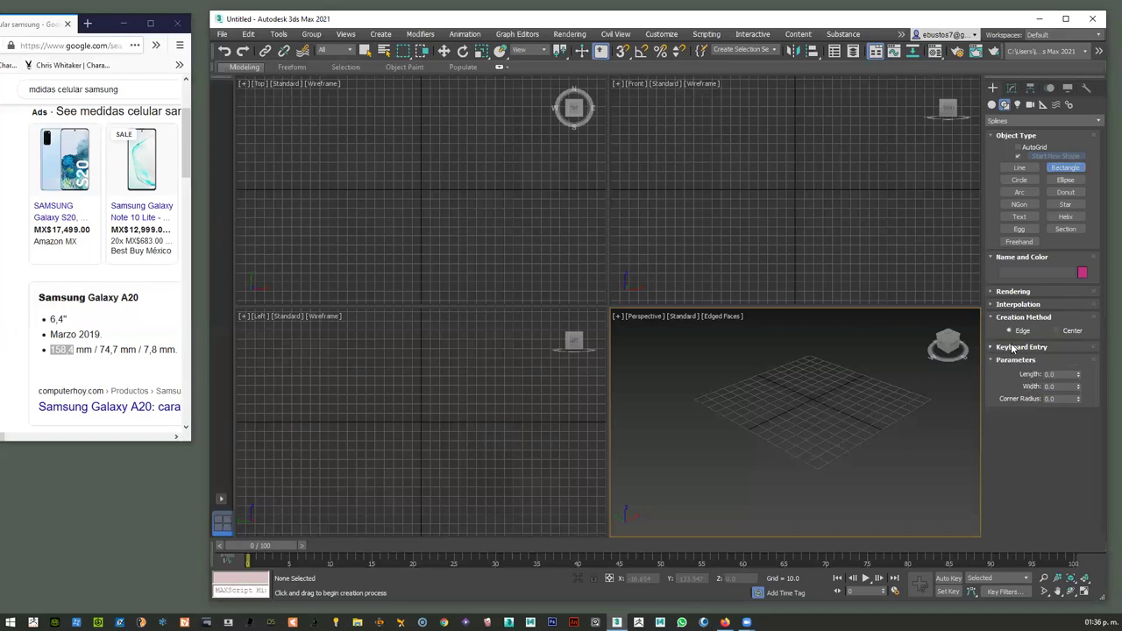
left_click(999, 348)
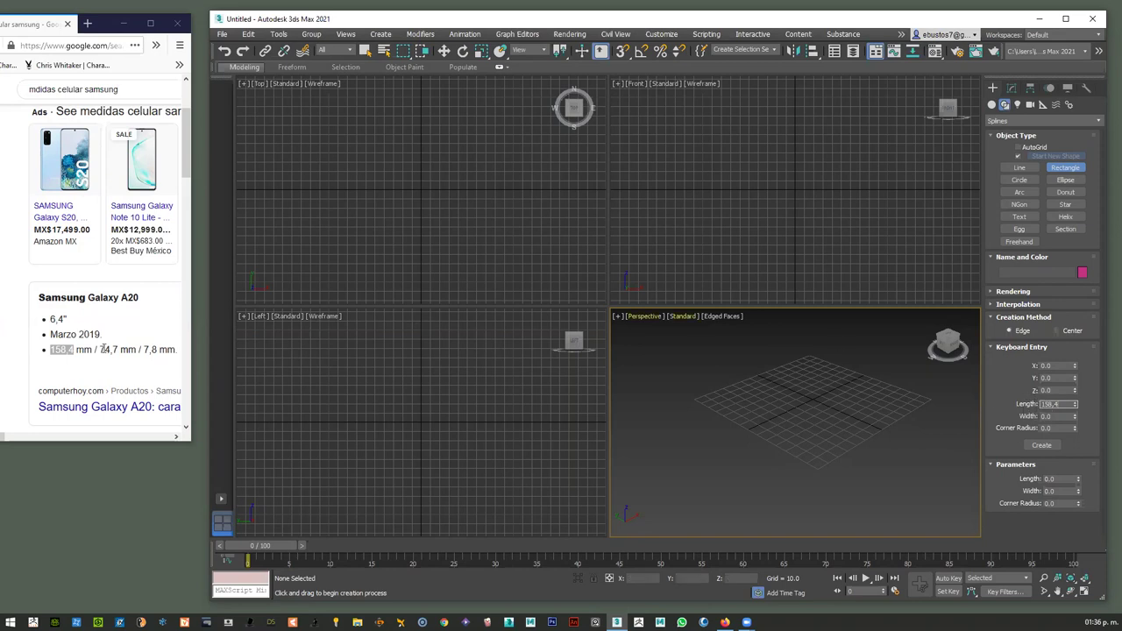
Copy the phone's 74,7 dimension from the browser into the rectangle's keyboard-entry width
left_click_drag(101, 350, 123, 350)
key("ctrl+c")
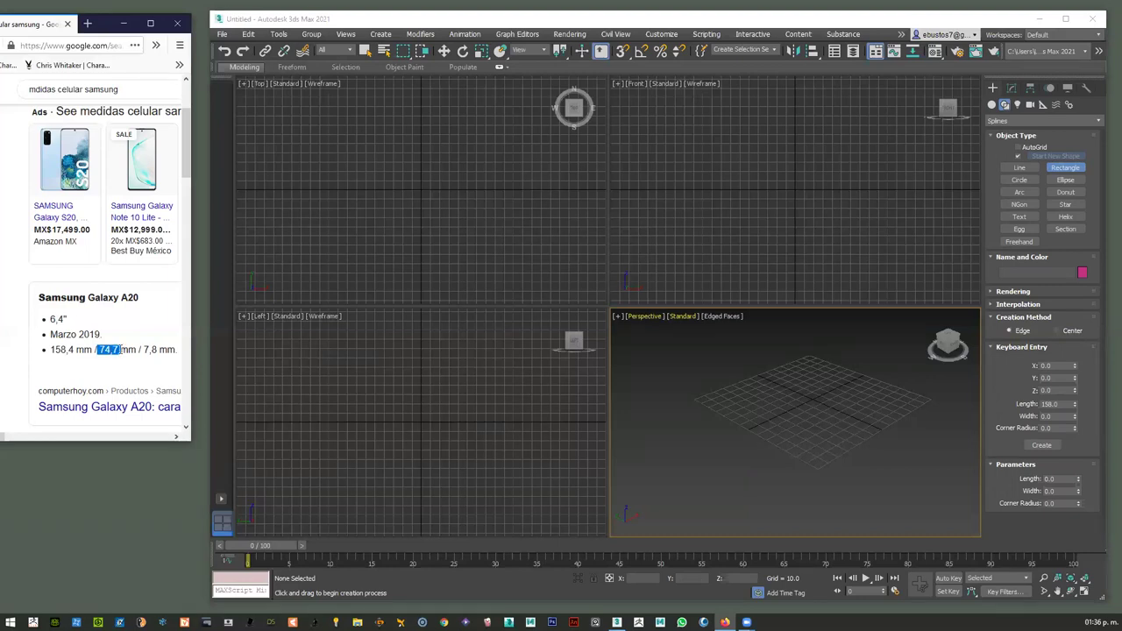
left_click(1040, 414)
key("ctrl+v")
key("Return")
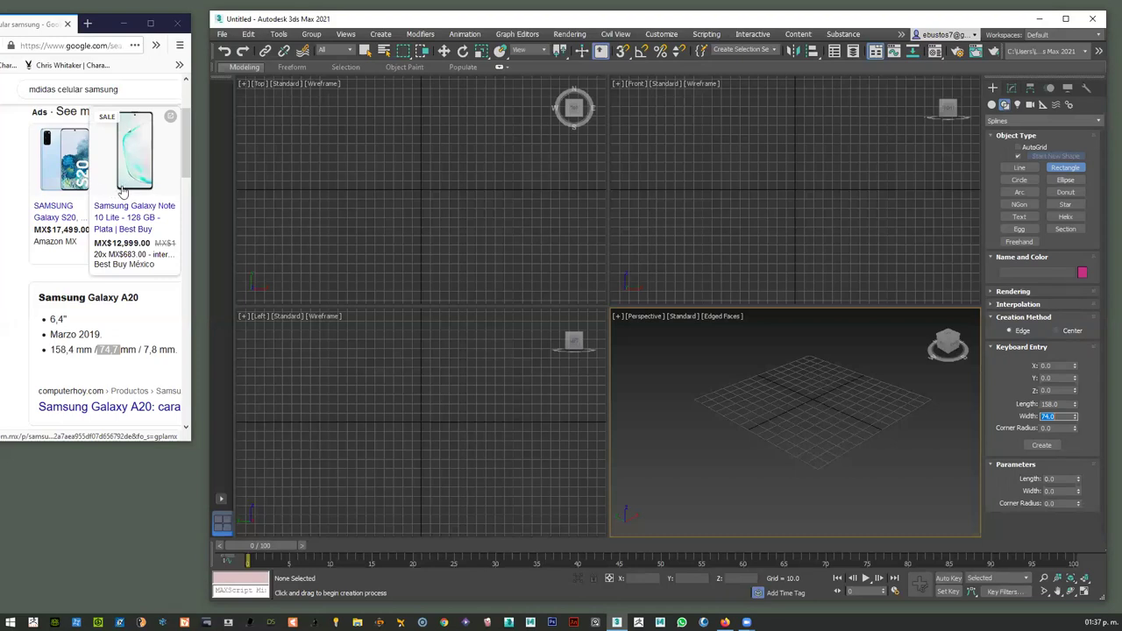
Try creating the 158 by 74 rectangle in the Perspective view, and delete it
double_click(146, 350)
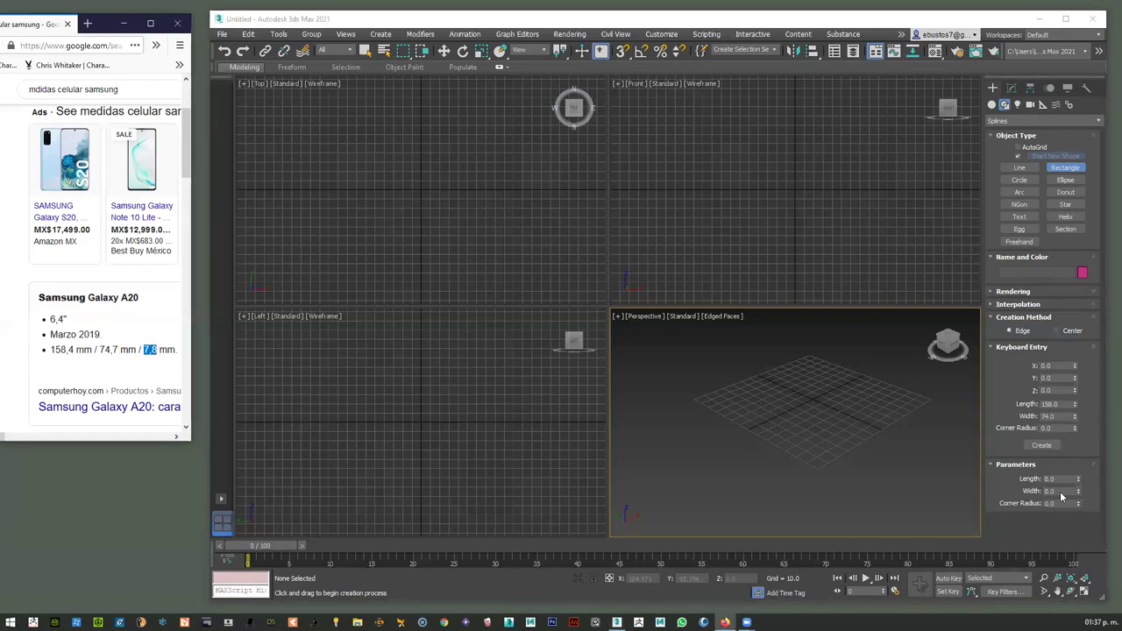
left_click(1034, 447)
left_click(1035, 446)
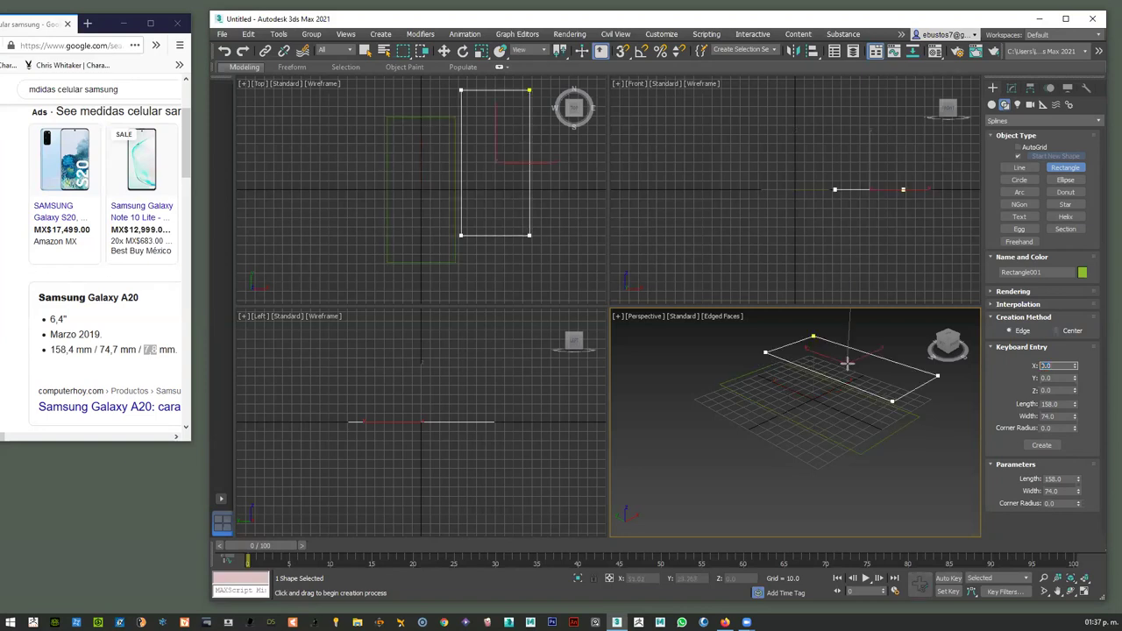
key("Delete")
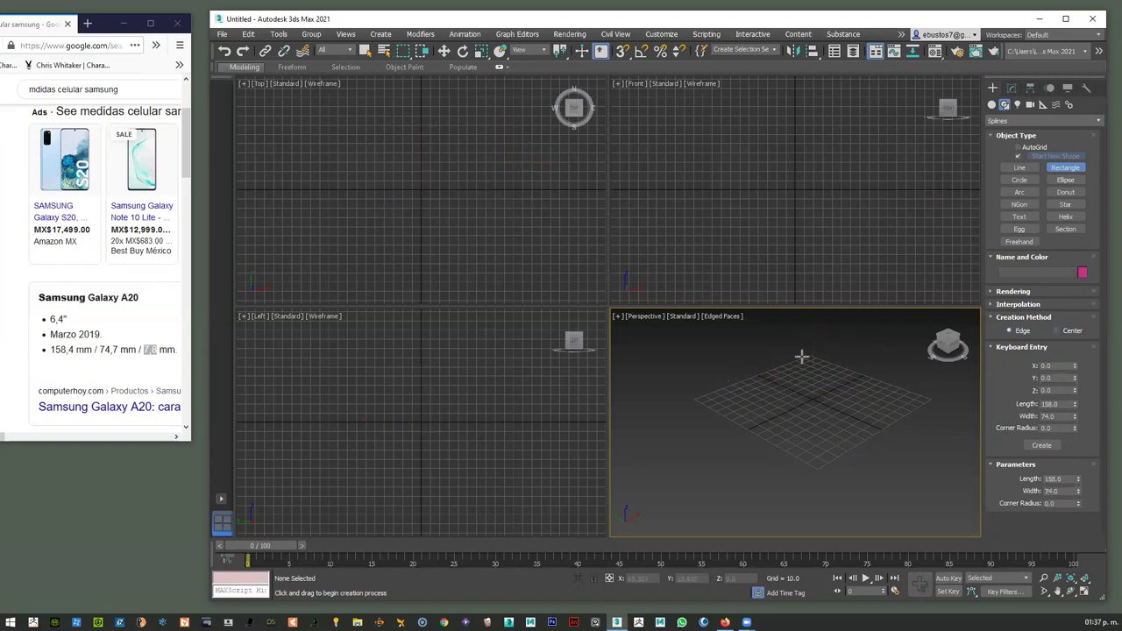
Try creating the 158 by 74 rectangle in the Front view instead, and delete it
left_click(758, 164)
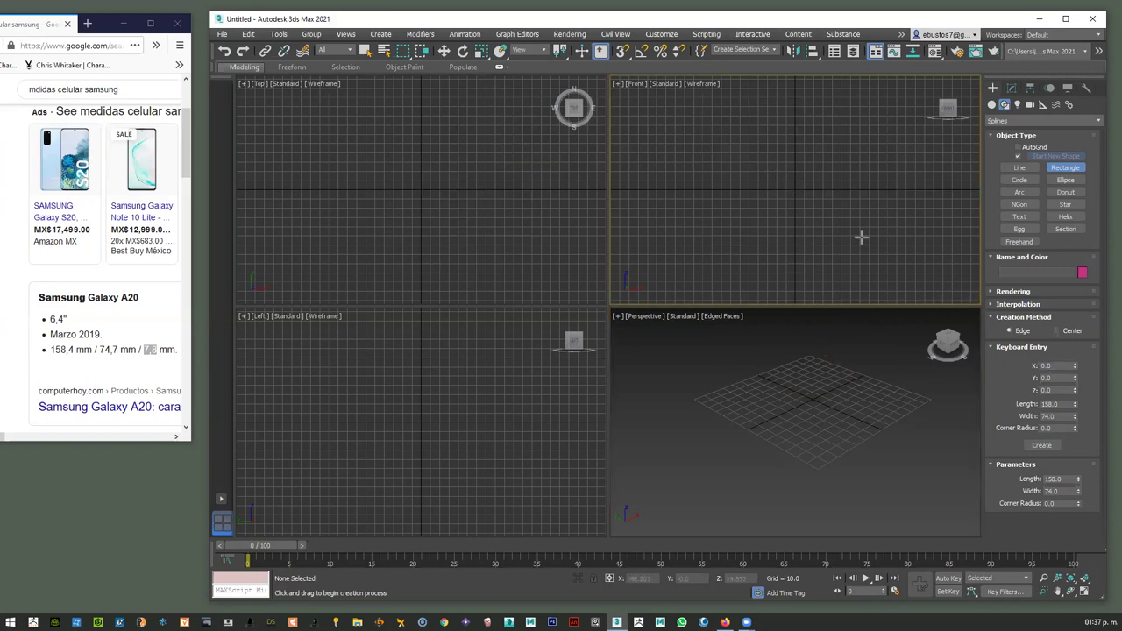
left_click(1040, 445)
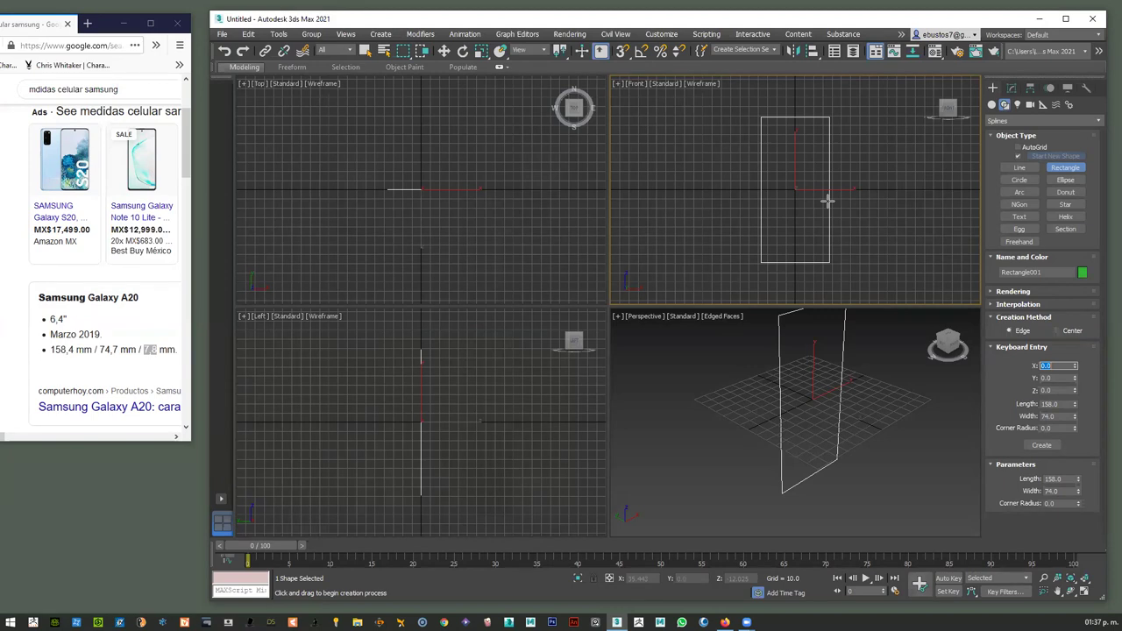
right_click(918, 201)
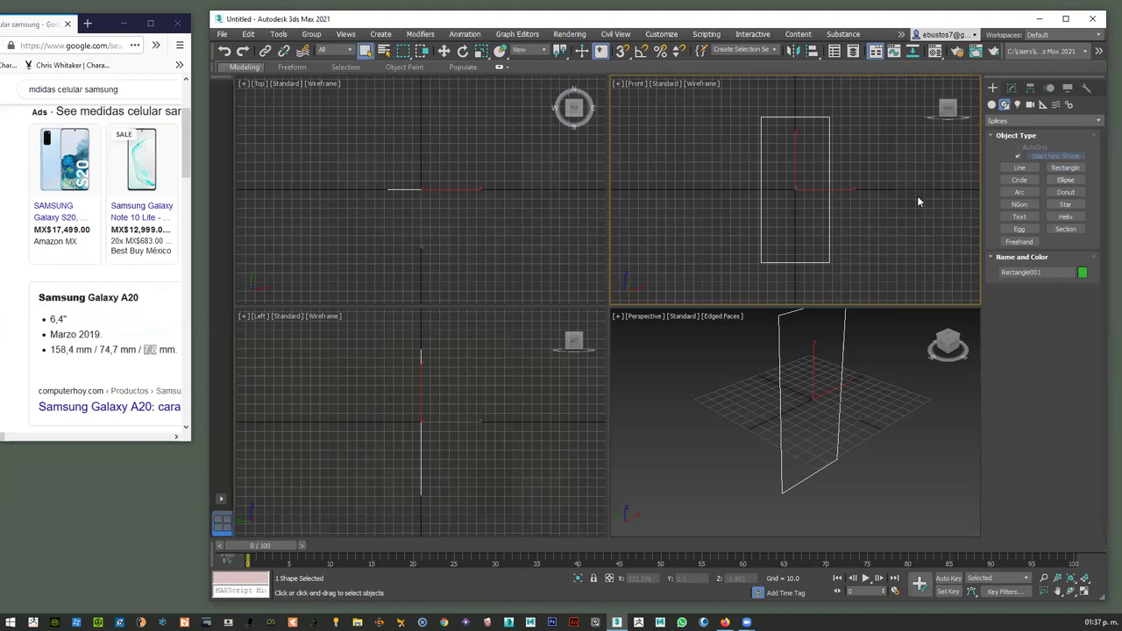
key("Delete")
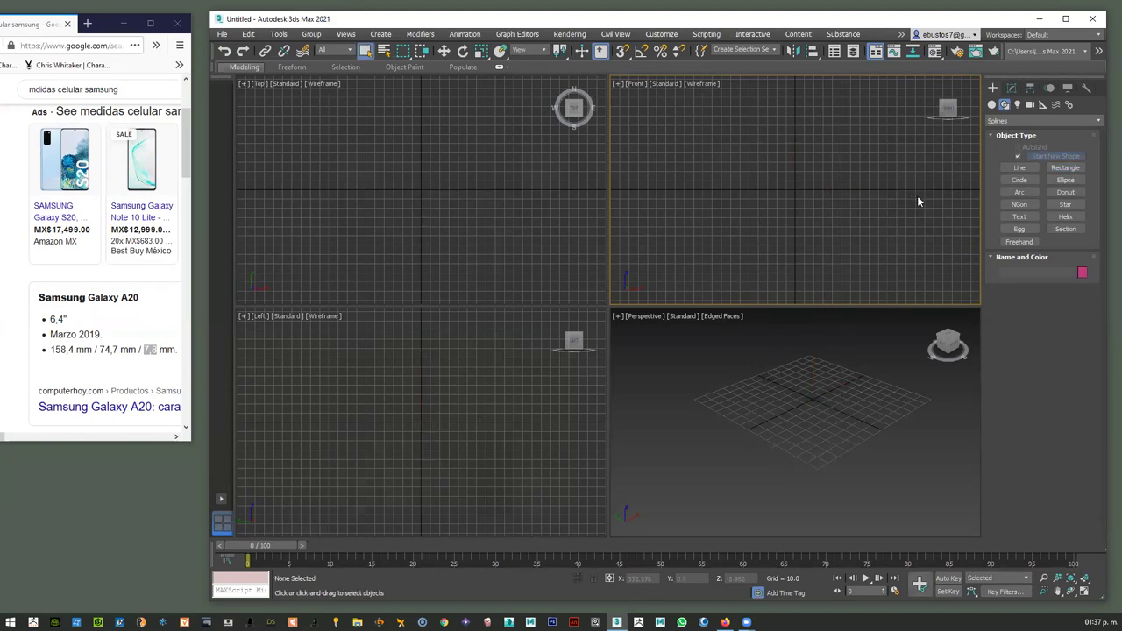
Change the scene's display units from generic to metric Millimeters
left_click(668, 34)
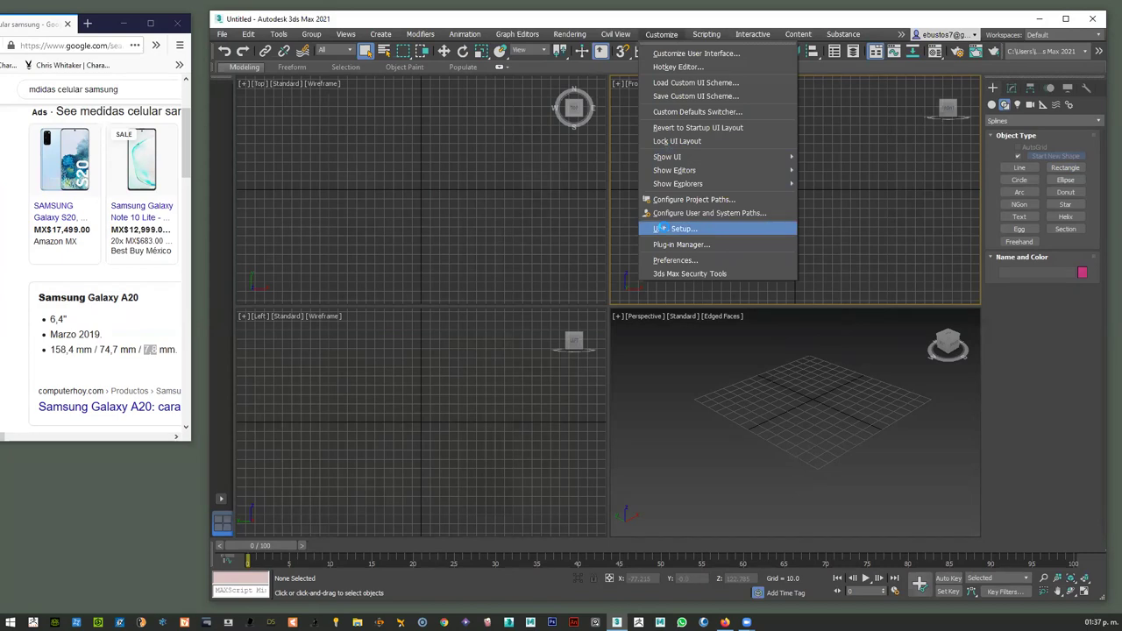
left_click(664, 230)
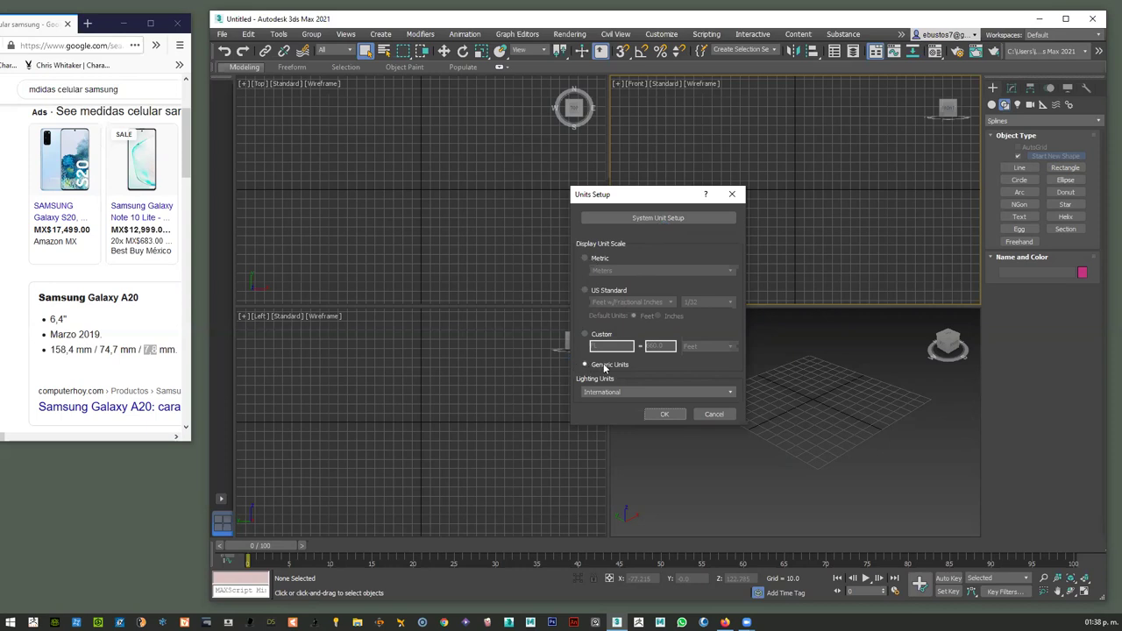
left_click(600, 258)
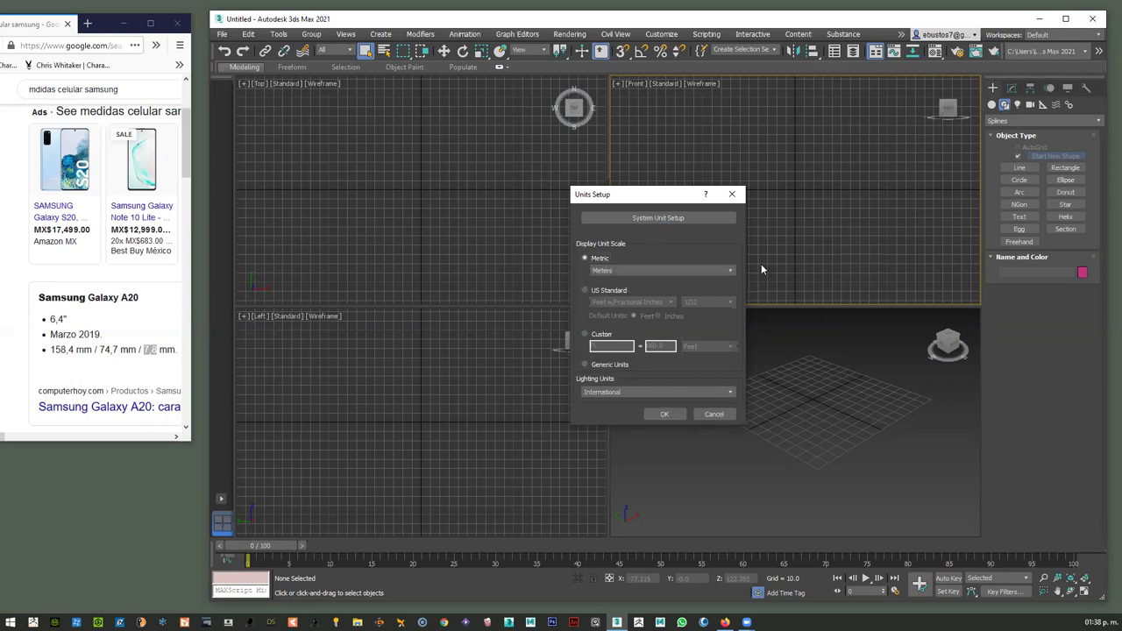
left_click(728, 271)
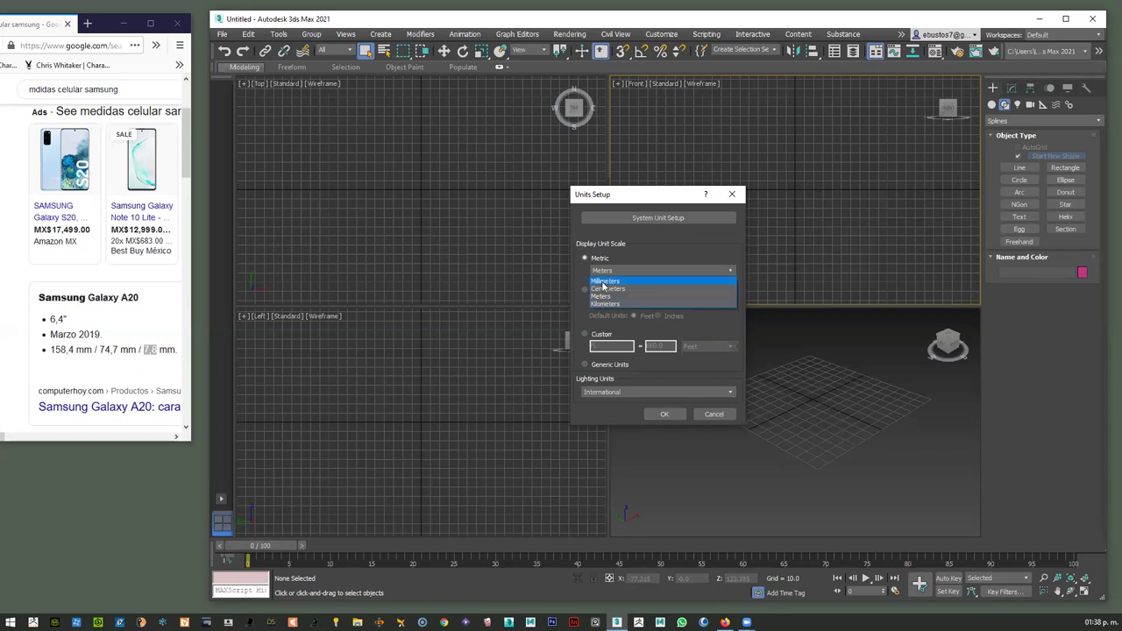
left_click(605, 281)
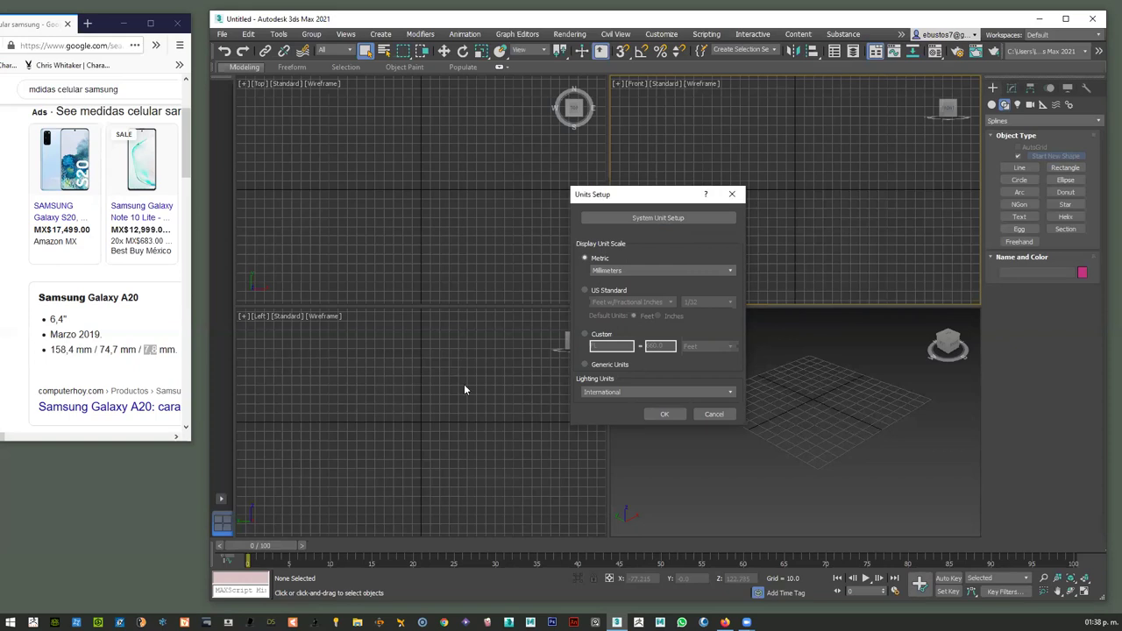
left_click(664, 415)
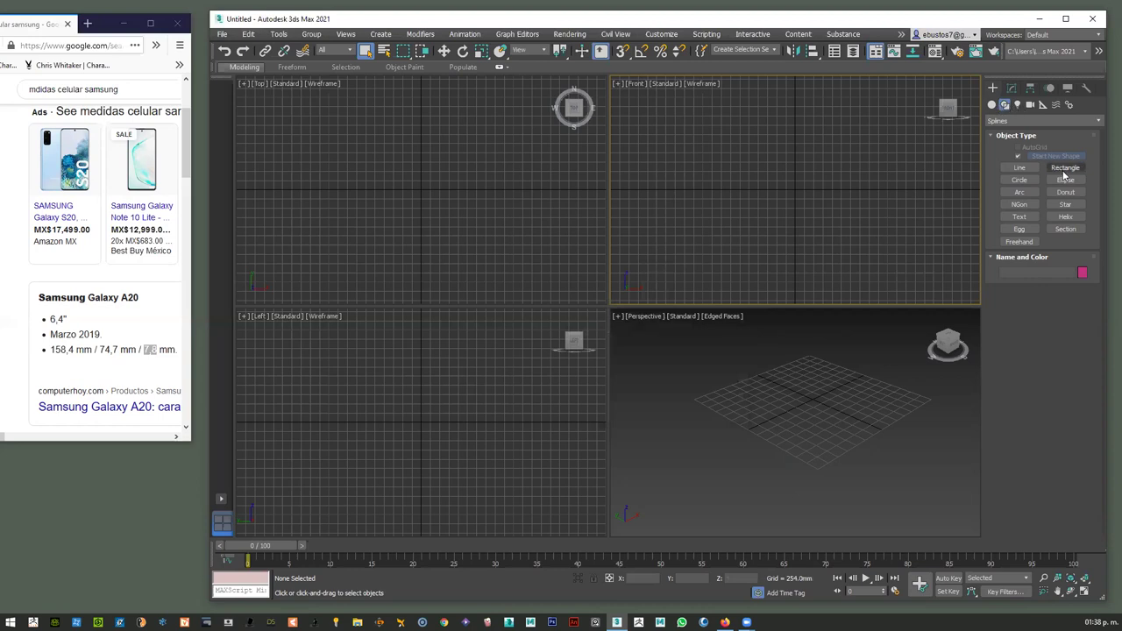
Start a new rectangle spline using keyboard entry and set its length to 158.4 mm
left_click(1065, 168)
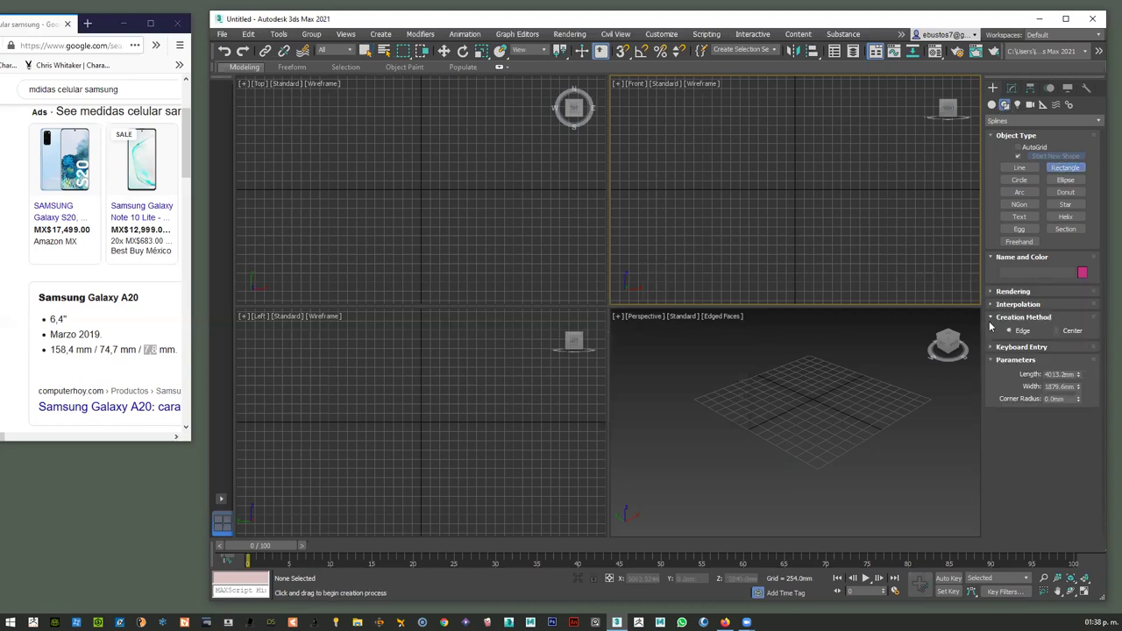
left_click(994, 348)
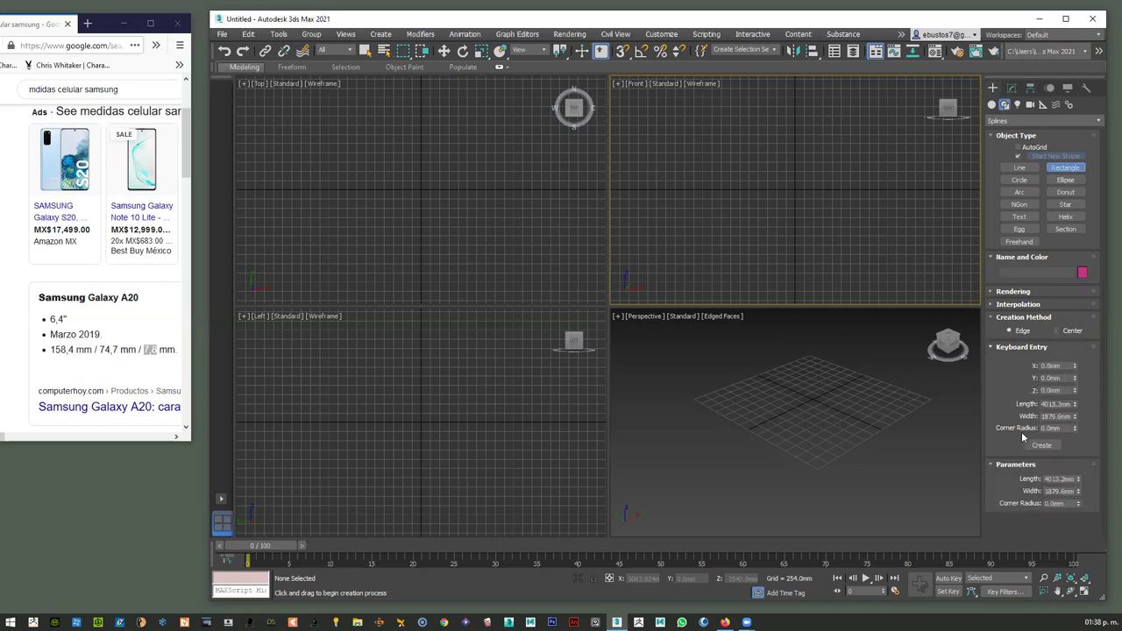
double_click(1060, 404)
type("1m")
left_click(1053, 415)
left_click(1058, 405)
Set the rectangle's width to 74.7 mm, create it at the origin in the Front view, and end the command
left_click(1062, 417)
double_click(1062, 416)
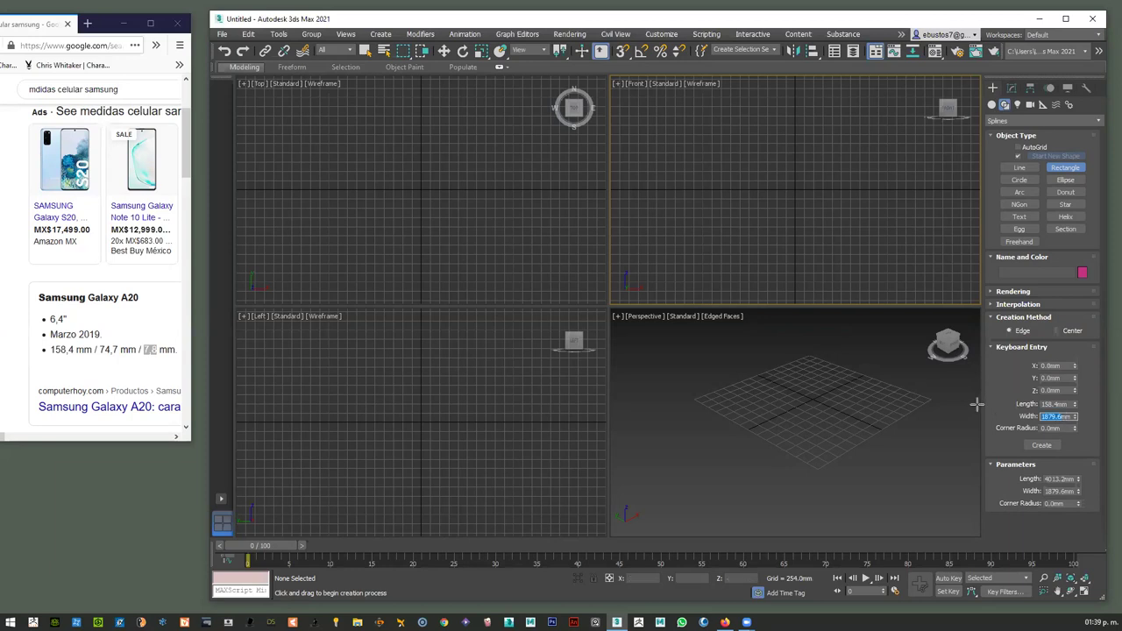
type("74")
left_click(1029, 444)
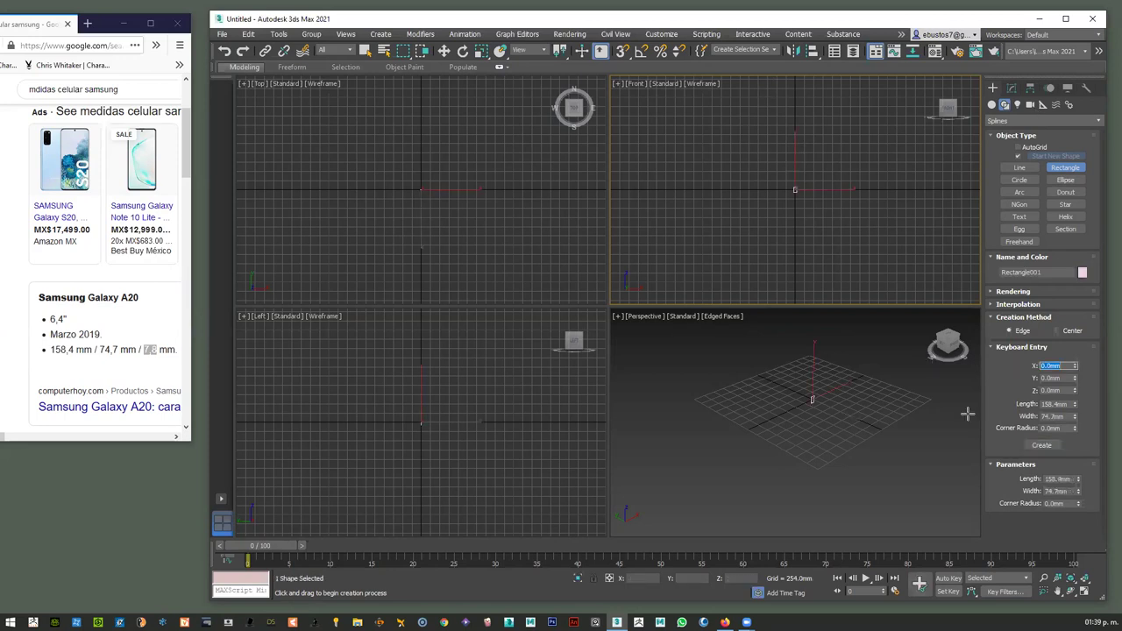
scroll(797, 403, "up", 4)
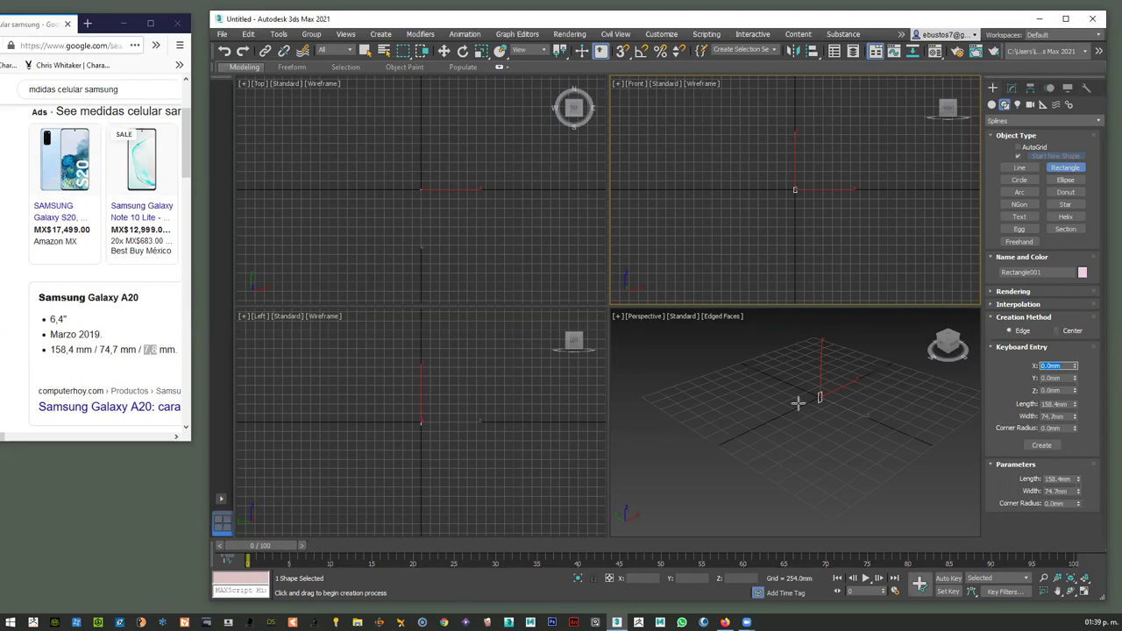
scroll(801, 394, "up", 2)
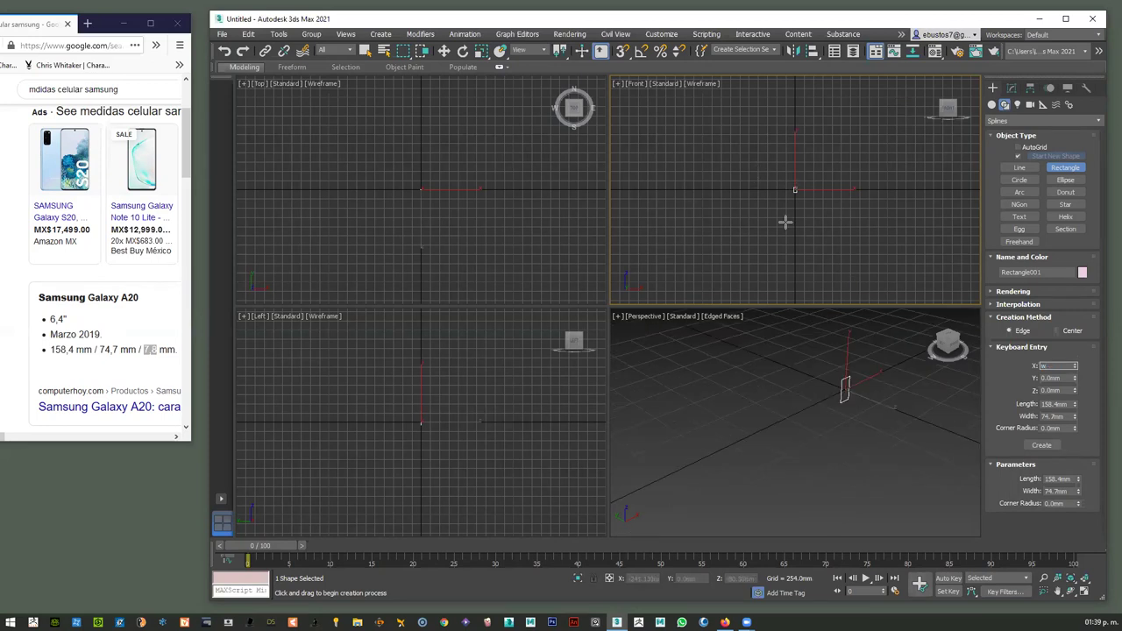
right_click(832, 404)
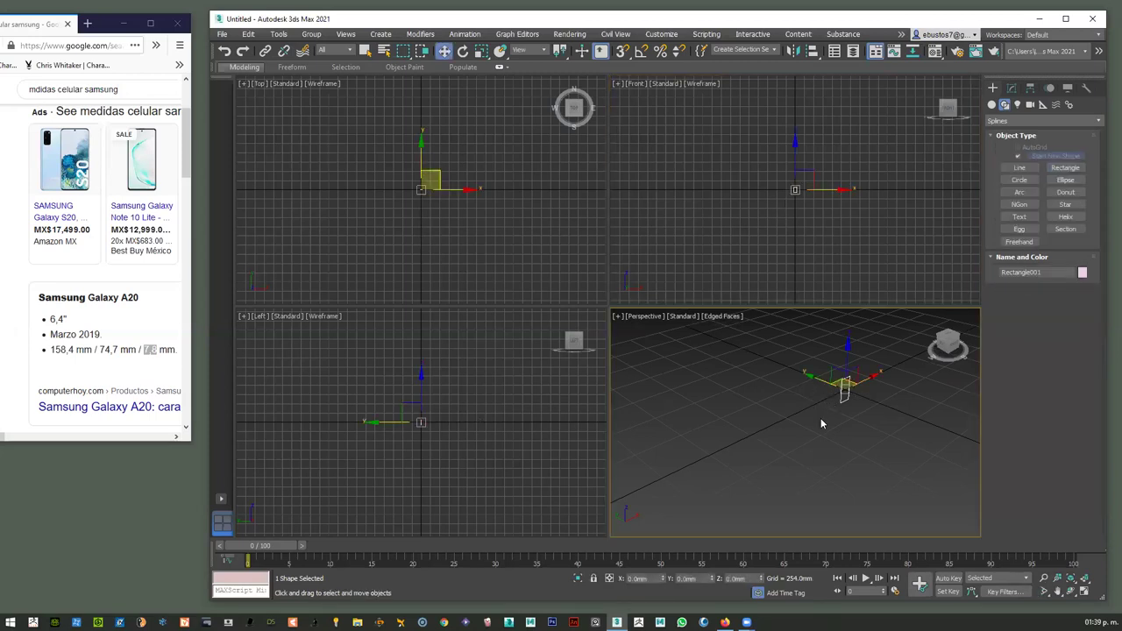
Move the rectangle up in the Front view so its lower edge rests on the horizontal origin line, roughly centred
key("z")
left_click(772, 182)
key("z")
scroll(776, 225, "down", 5)
left_click(787, 181)
left_click_drag(786, 176, 791, 138)
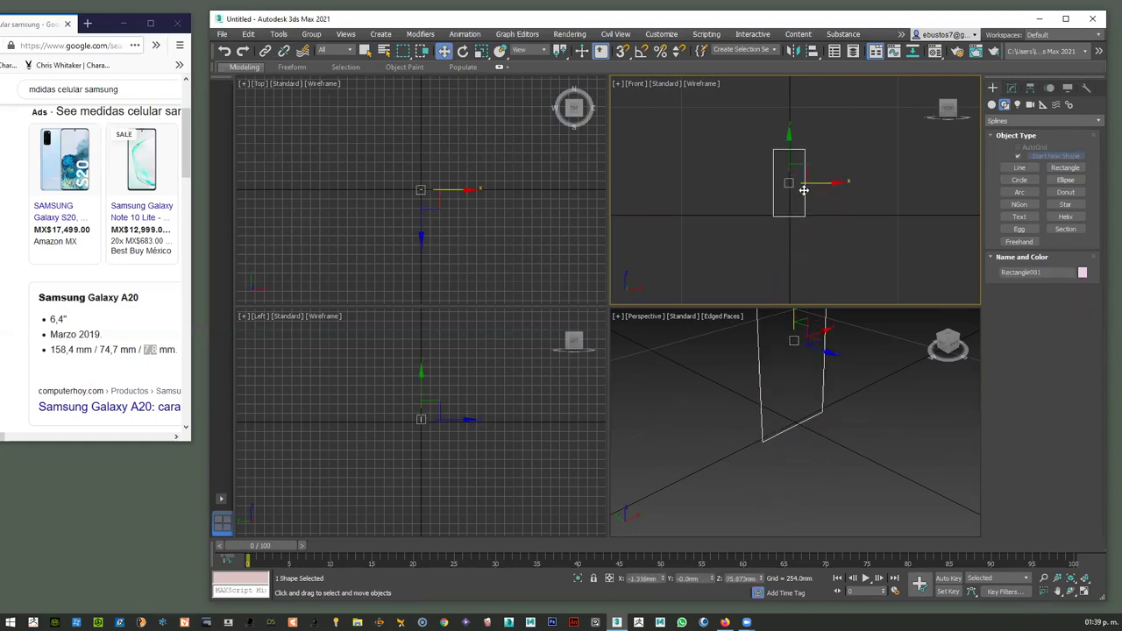
left_click_drag(815, 184, 817, 184)
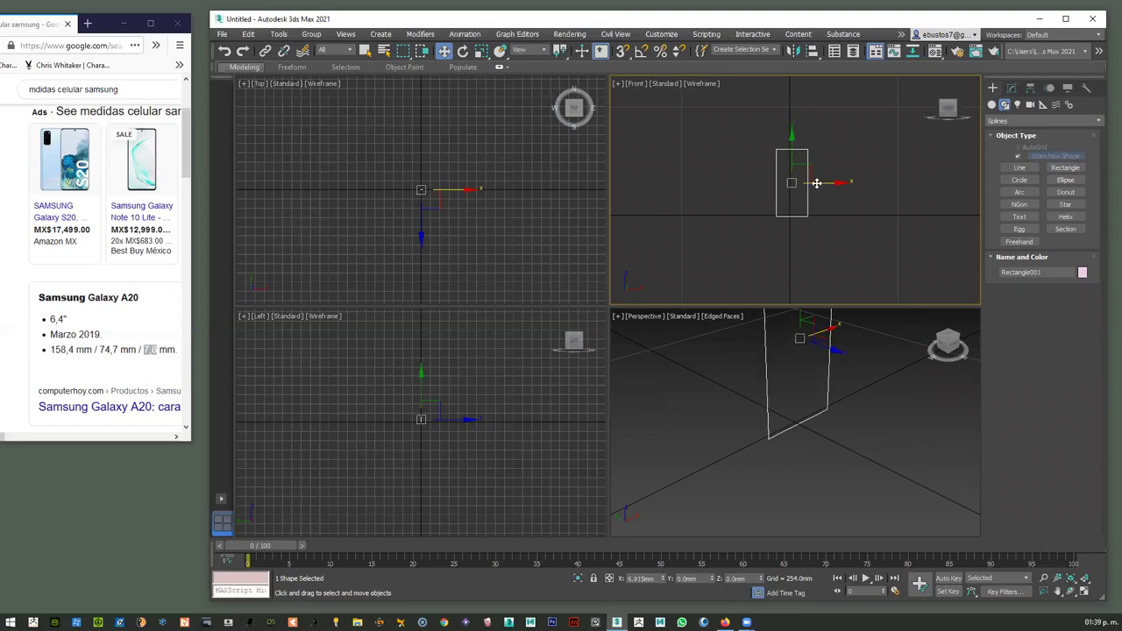
scroll(809, 231, "up", 3)
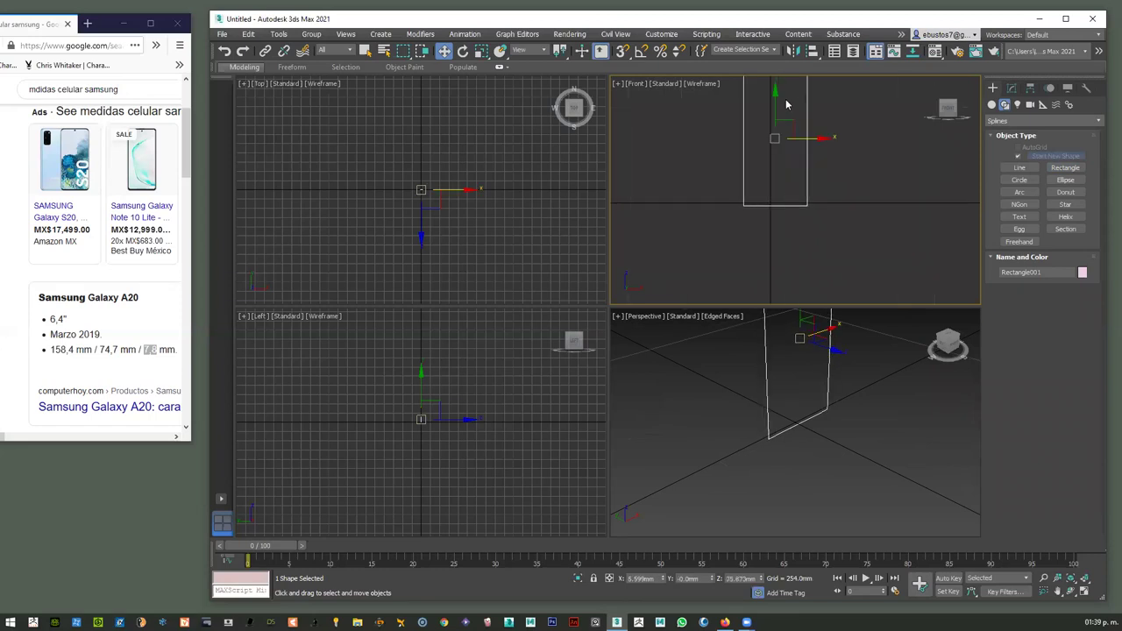
left_click_drag(778, 102, 779, 99)
Open the rectangle's parameters for editing and set its corner radius to 0.9 mm
left_click(801, 223)
left_click(1013, 89)
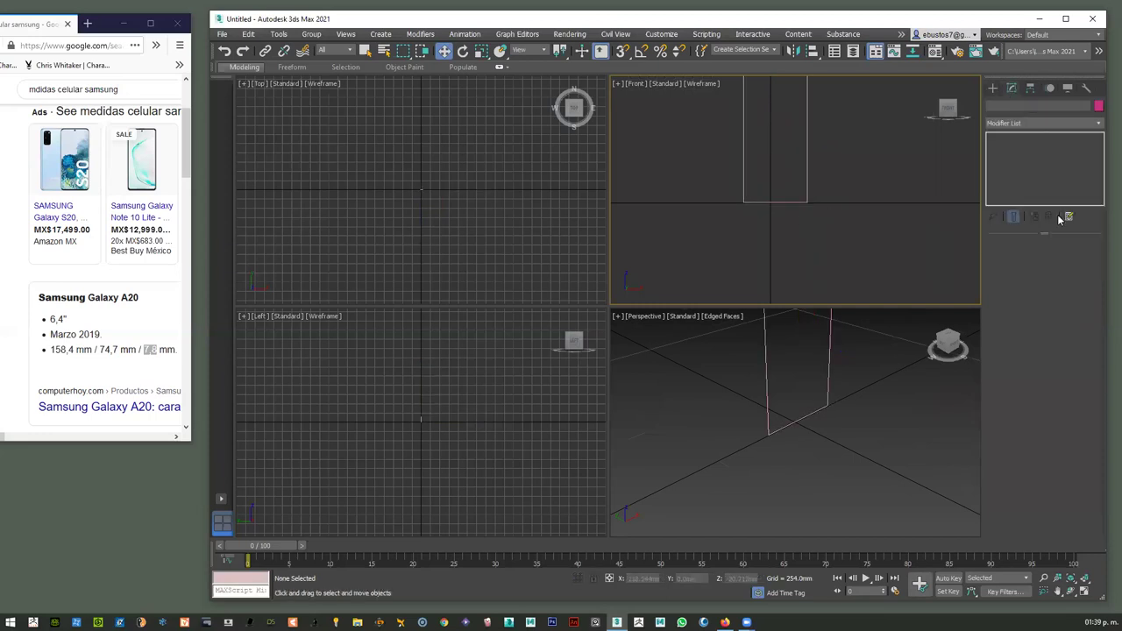
left_click_drag(846, 165, 846, 167)
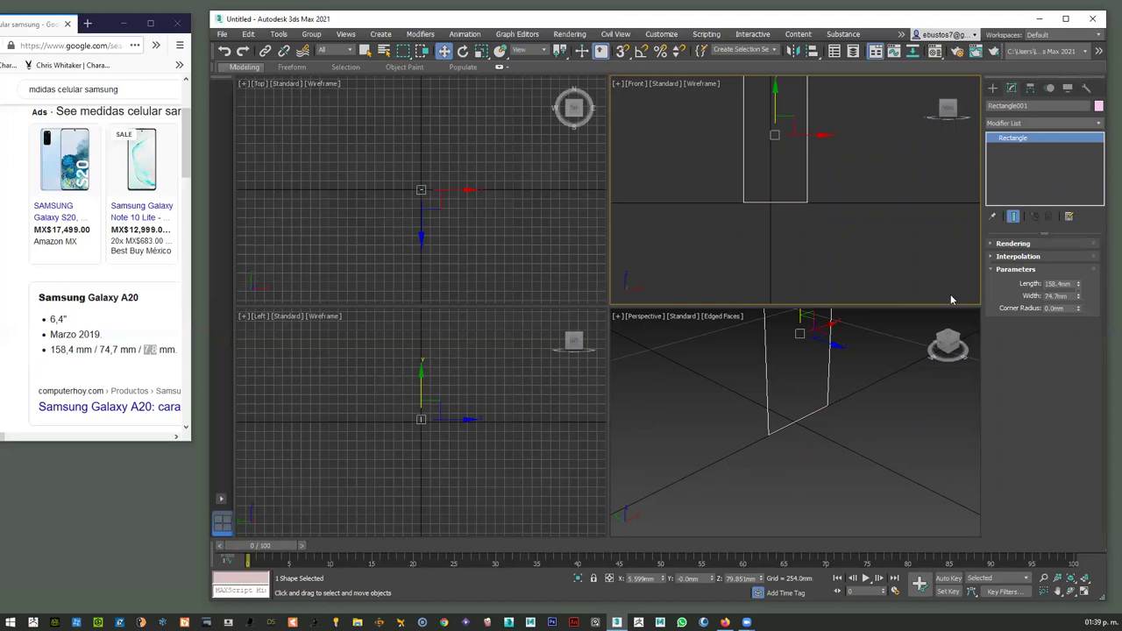
left_click(1056, 307)
scroll(917, 203, "up", 5)
scroll(920, 203, "down", 4)
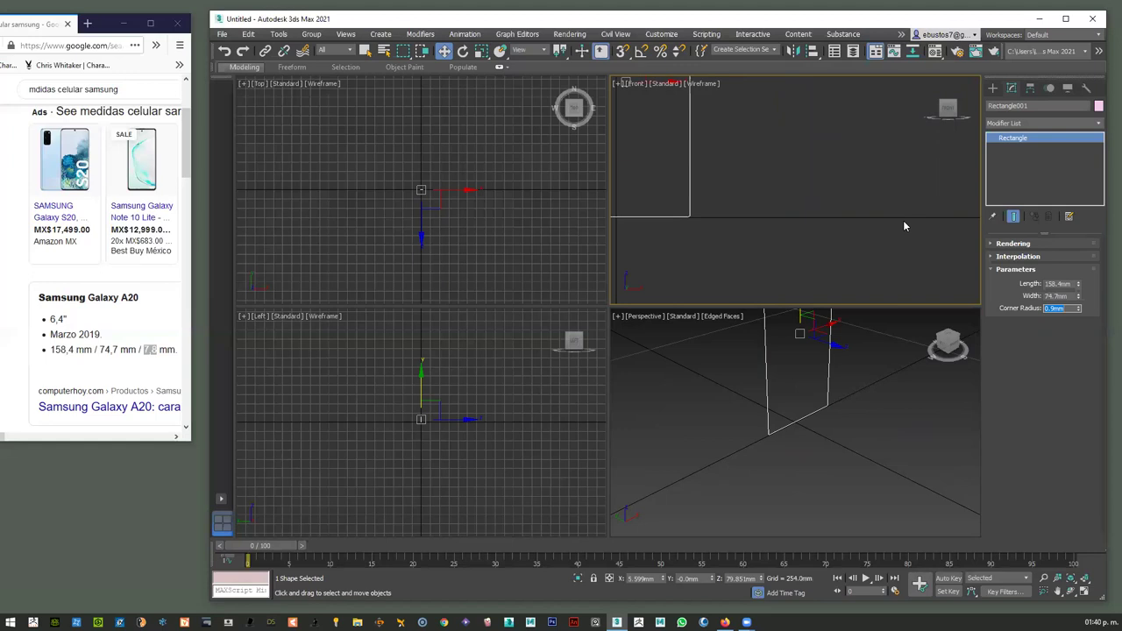
scroll(721, 202, "up", 3)
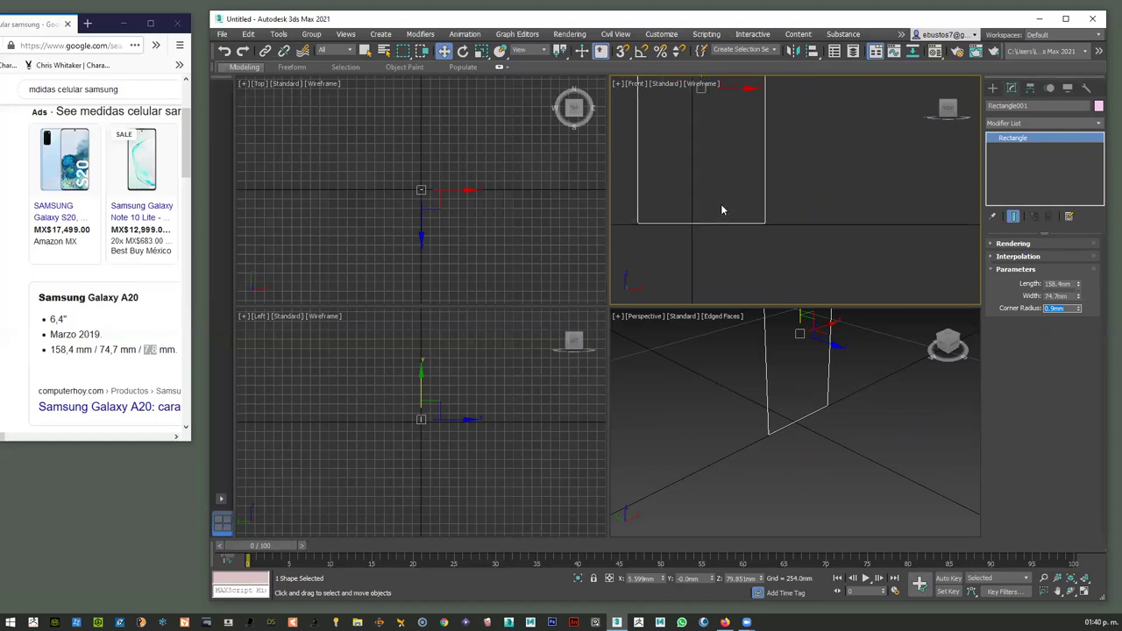
scroll(723, 197, "down", 2)
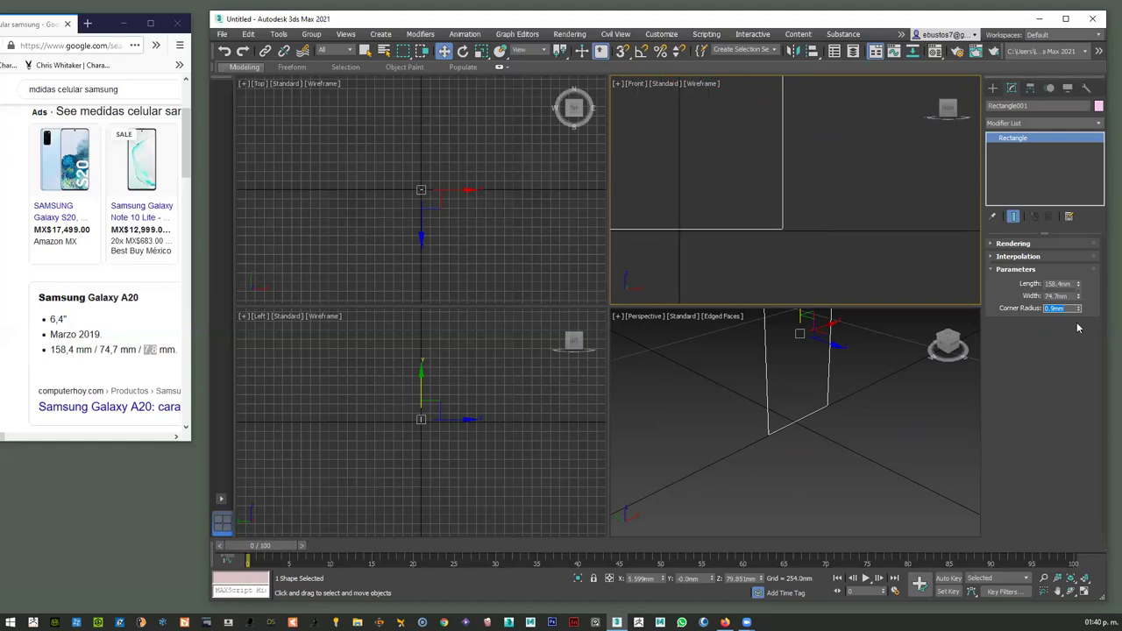
Set the rectangle's corner radius to 9 mm
left_click(1057, 309)
type("3.9")
key("Return")
key("Return")
scroll(812, 213, "down", 4)
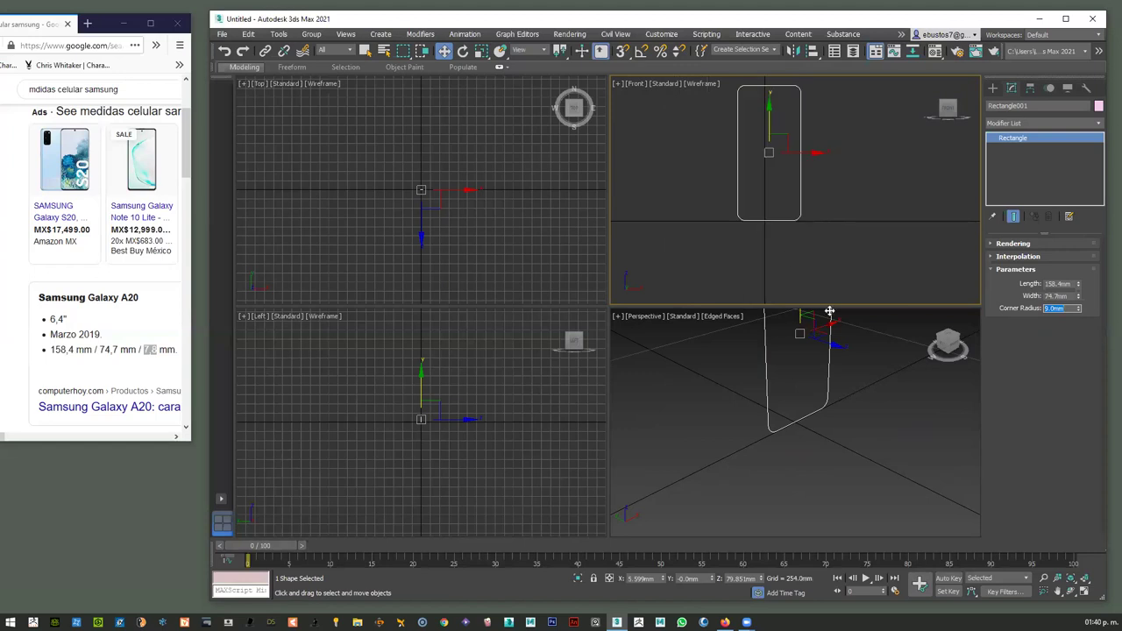
scroll(794, 364, "down", 3)
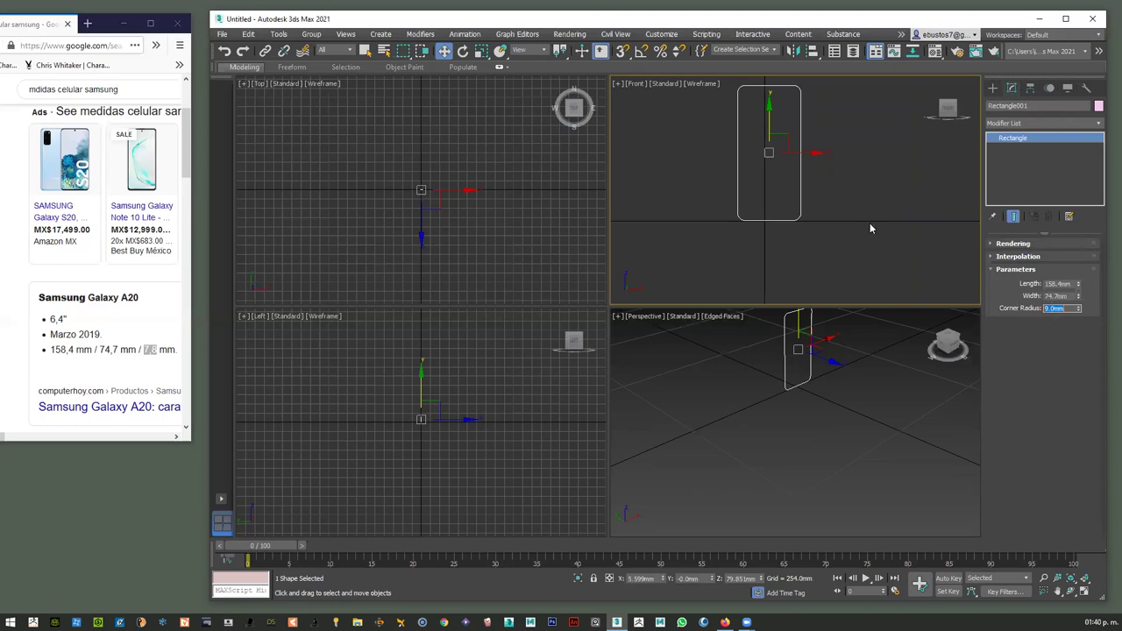
scroll(758, 236, "up", 2)
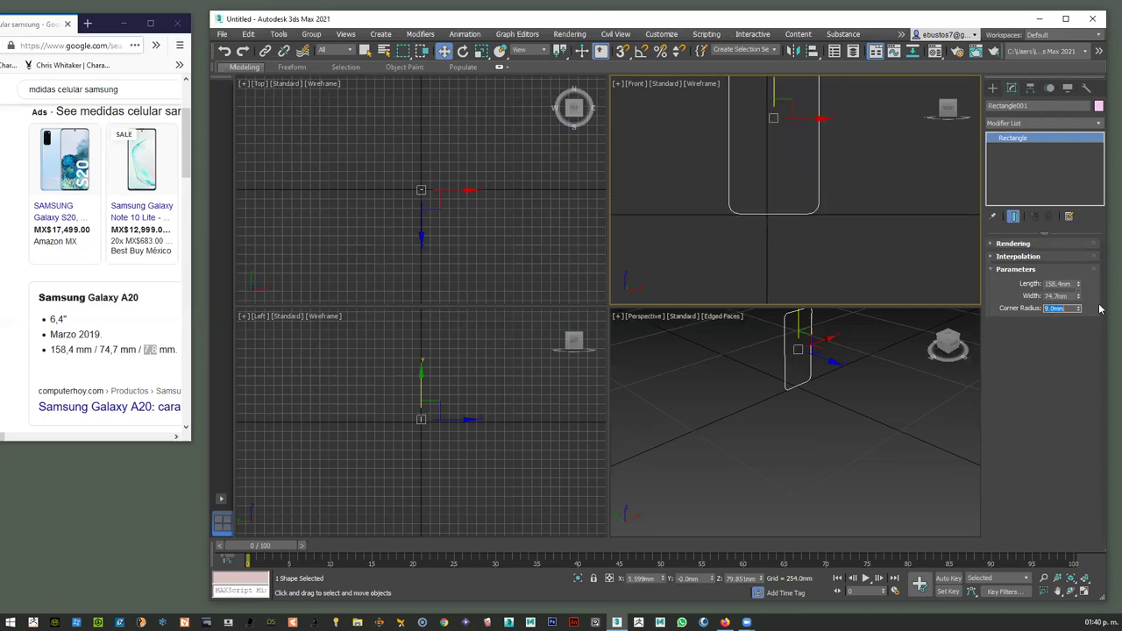
left_click_drag(1081, 310, 4, 324)
left_click_drag(1074, 308, 991, 309)
type("9")
key("Return")
Extrude the rounded rectangle by 7.8 mm, matching the phone's thickness given in the web search result
left_click(144, 354)
double_click(155, 348)
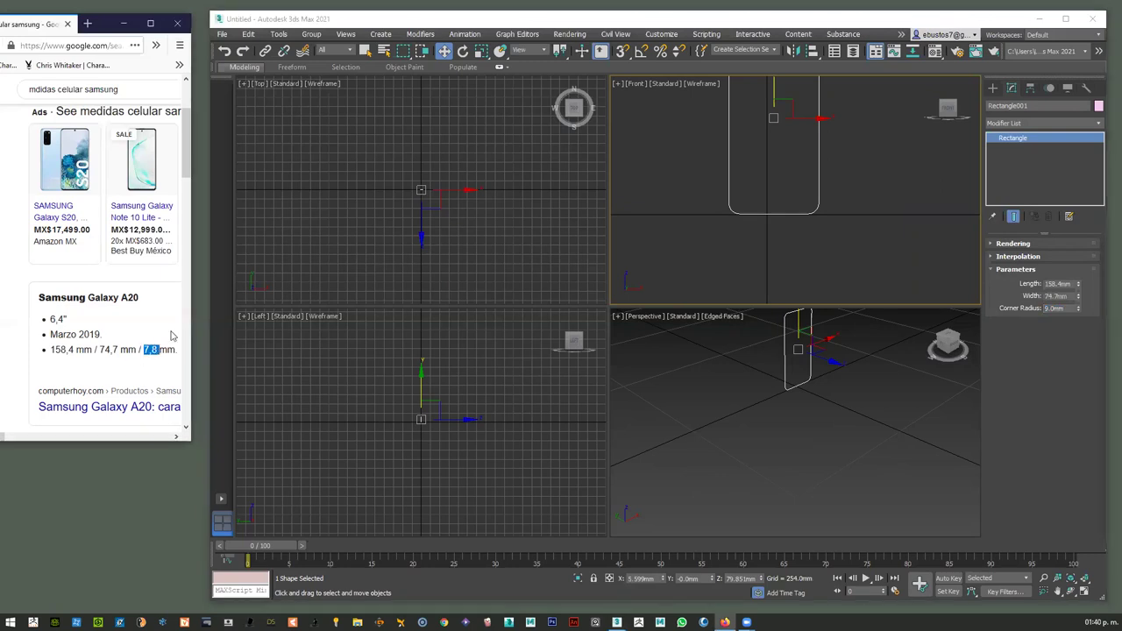
left_click(1101, 124)
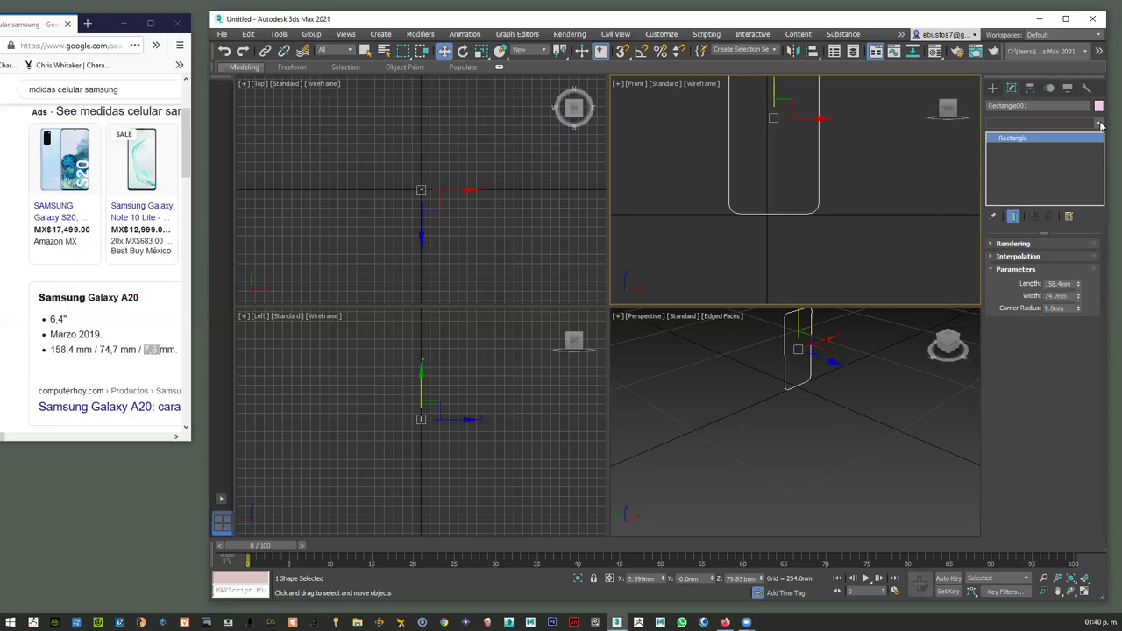
left_click(1101, 125)
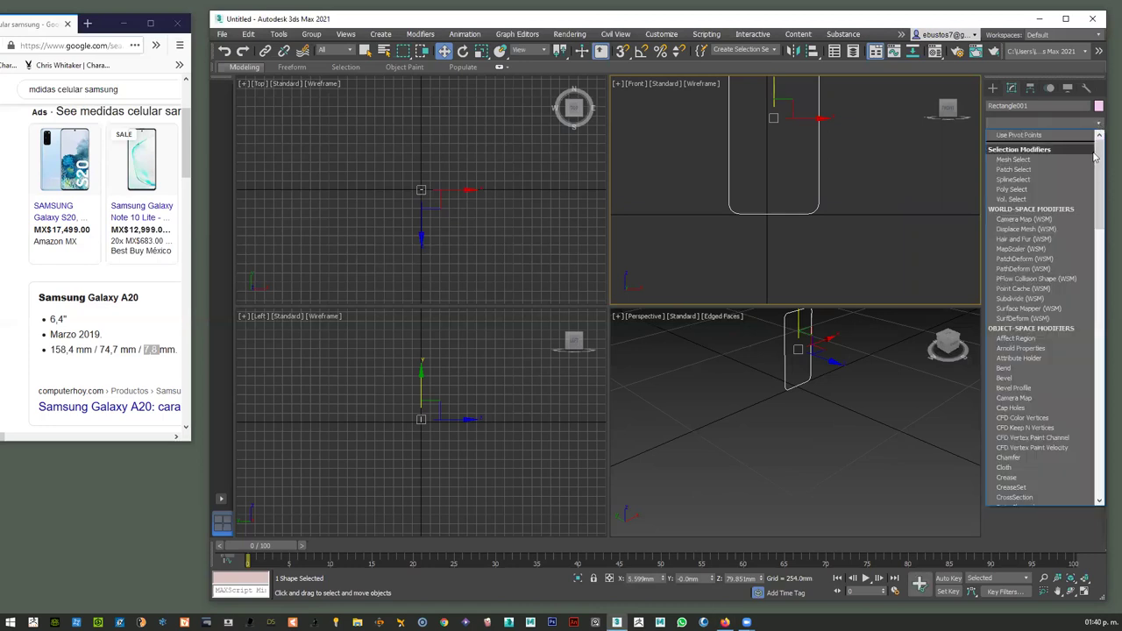
scroll(1095, 156, "down", 15)
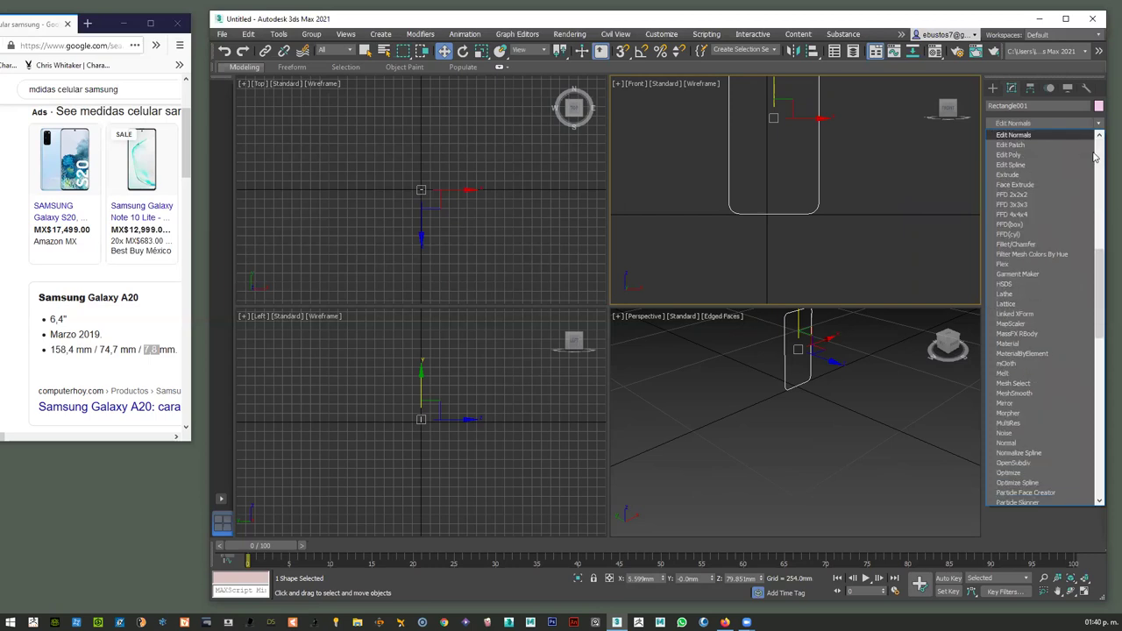
scroll(1096, 156, "down", 4)
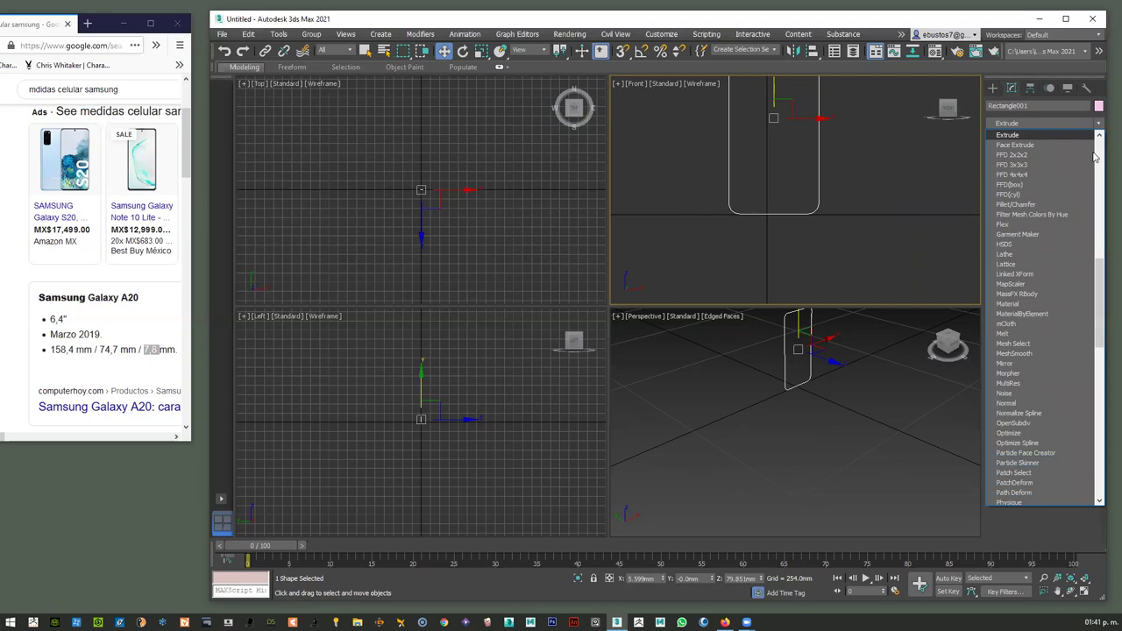
key("Return")
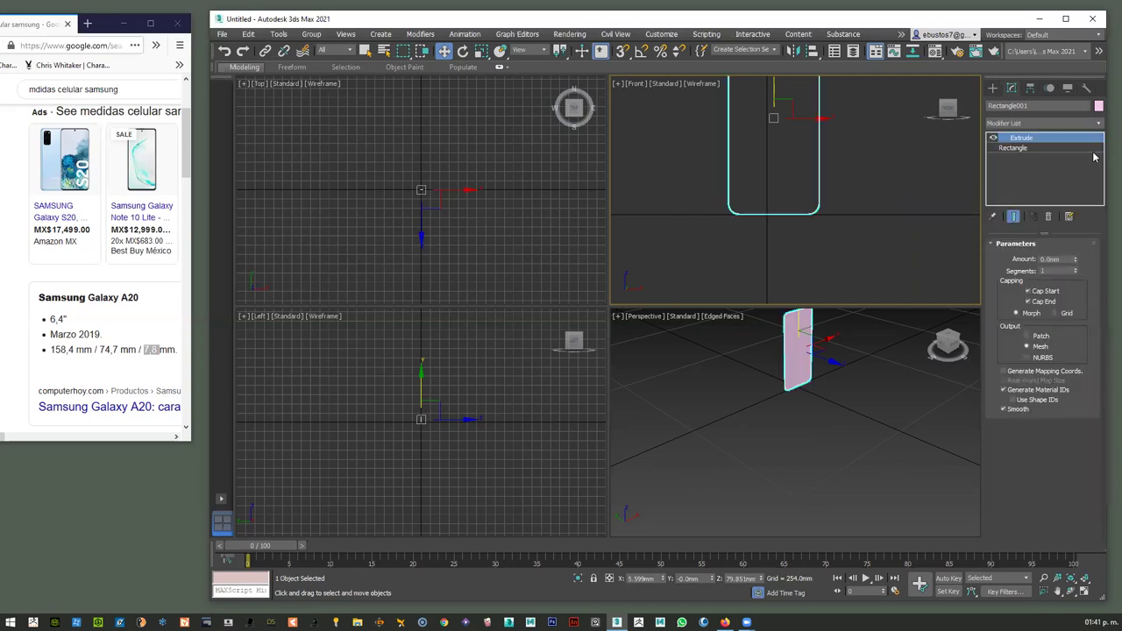
left_click_drag(1063, 258, 1025, 255)
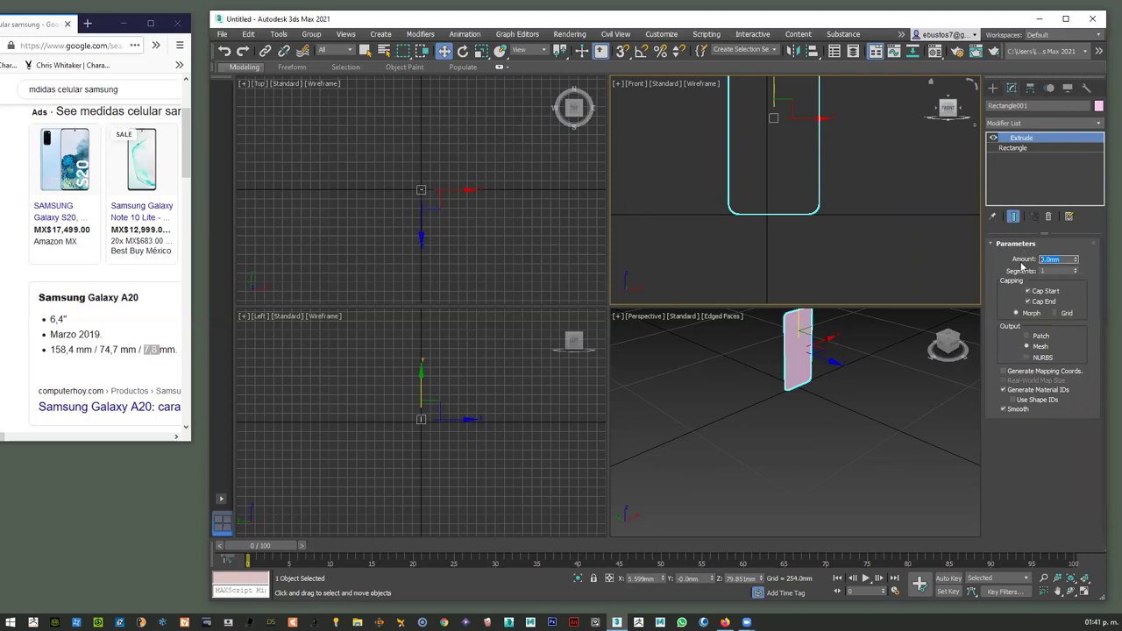
type("7.8")
key("Return")
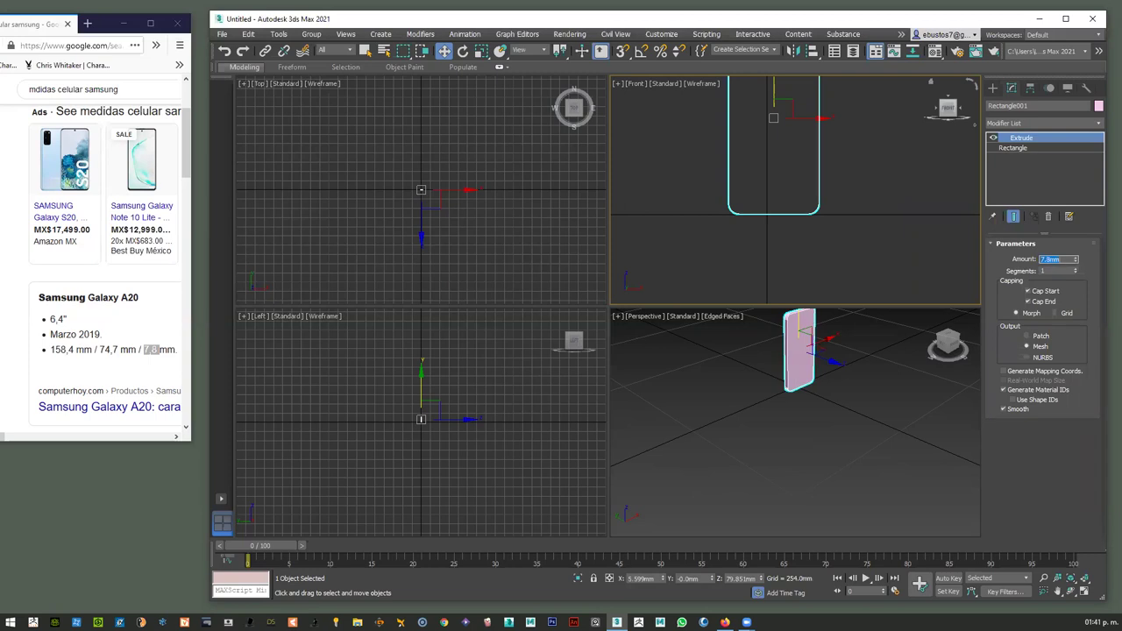
Move the extruded phone body in the negative X direction to about X -41.5 mm
right_click(814, 408)
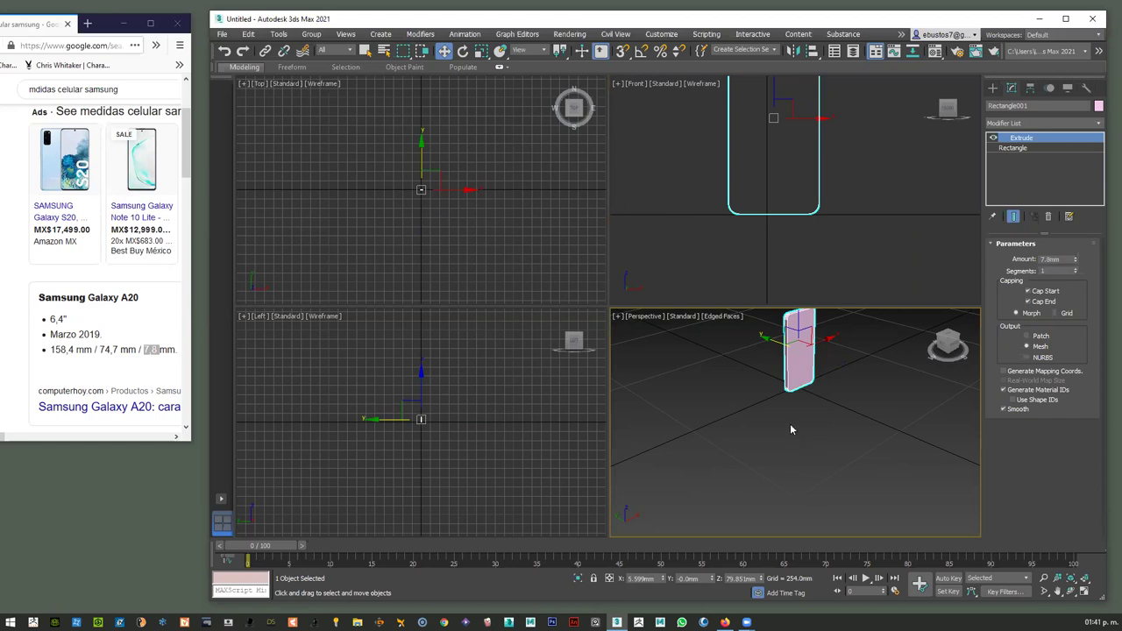
key("z")
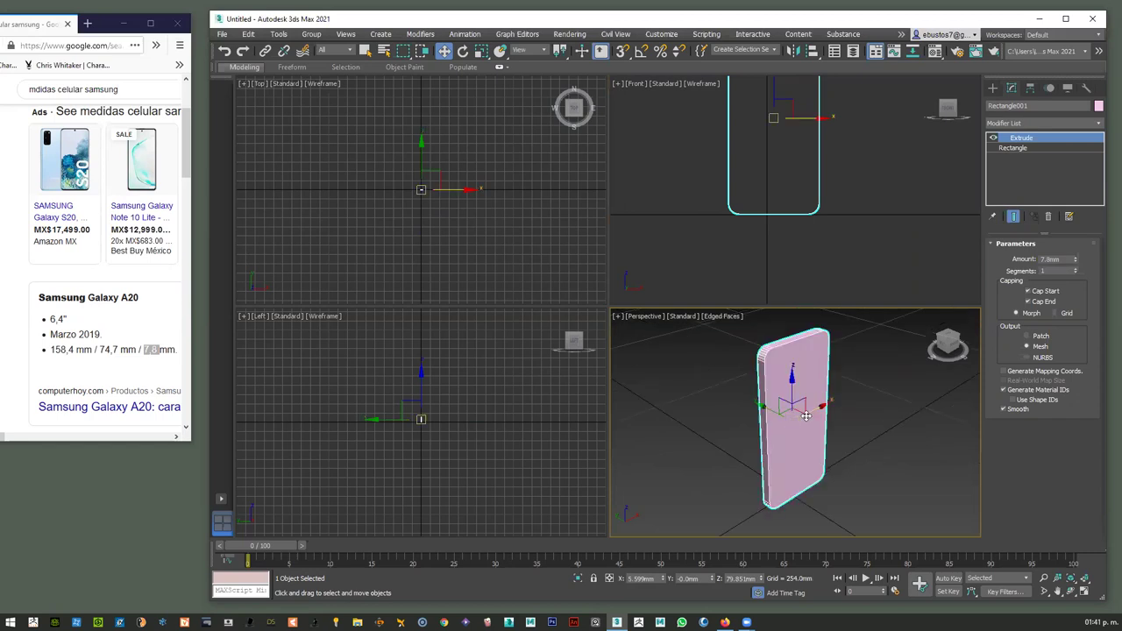
left_click(753, 412)
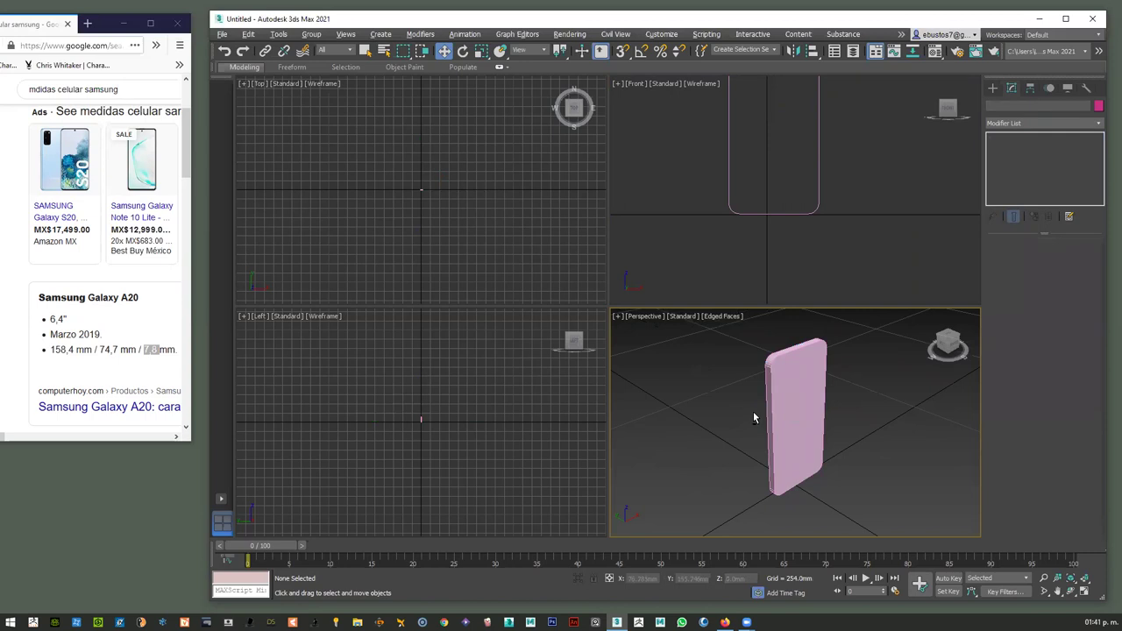
middle_click_drag(734, 411, 591, 409, "alt")
middle_click_drag(733, 418, 658, 433, "alt")
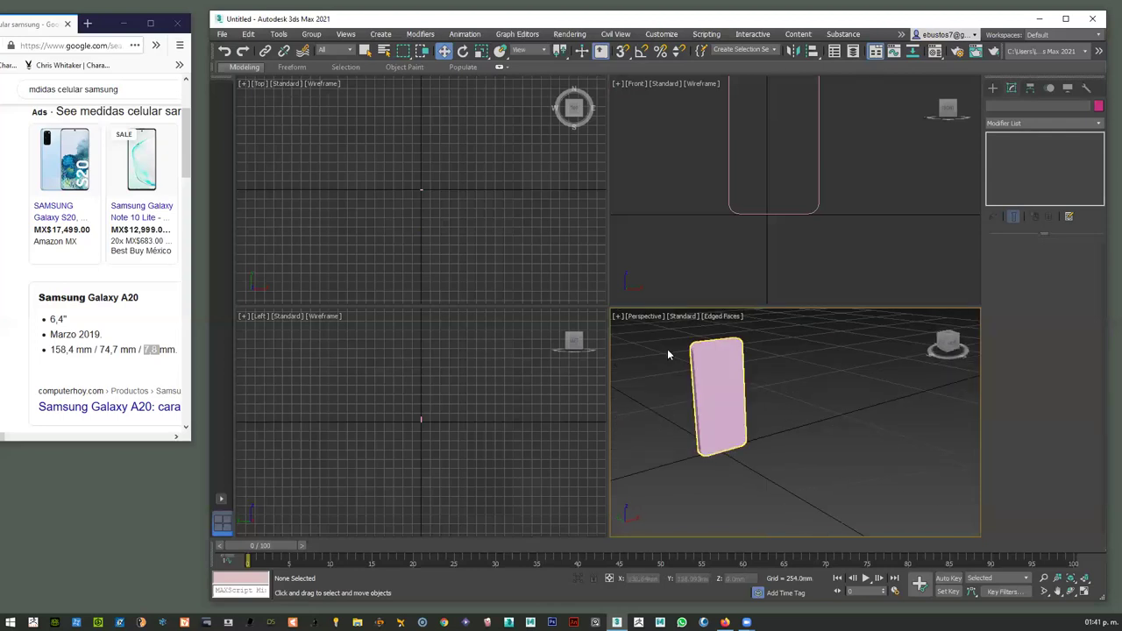
left_click(697, 349)
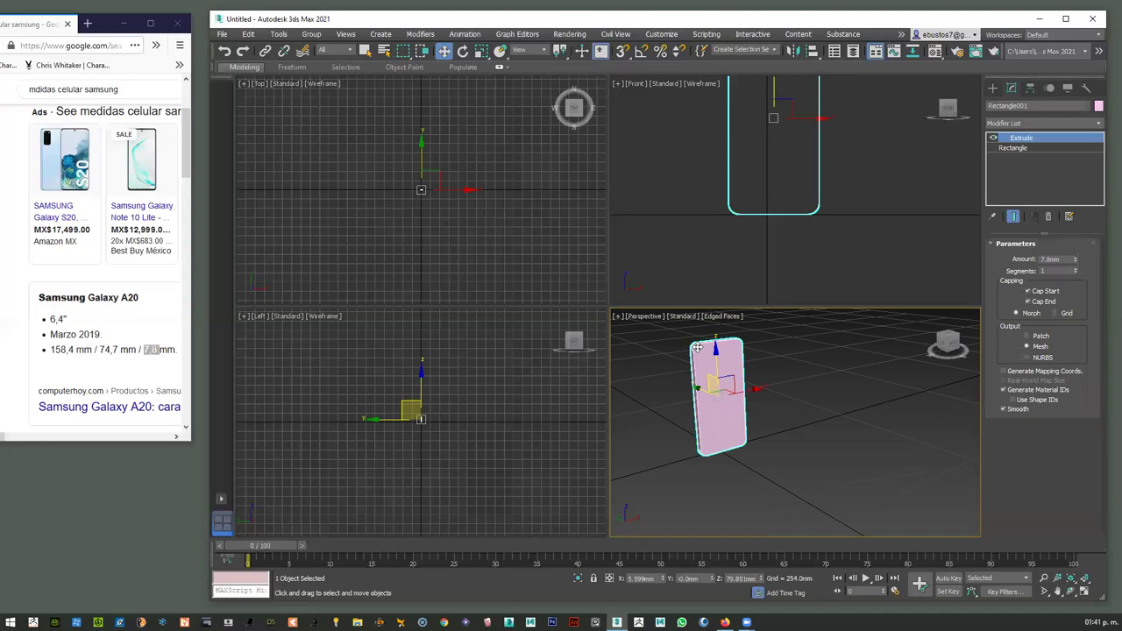
scroll(859, 173, "down", 2)
scroll(857, 172, "down", 2)
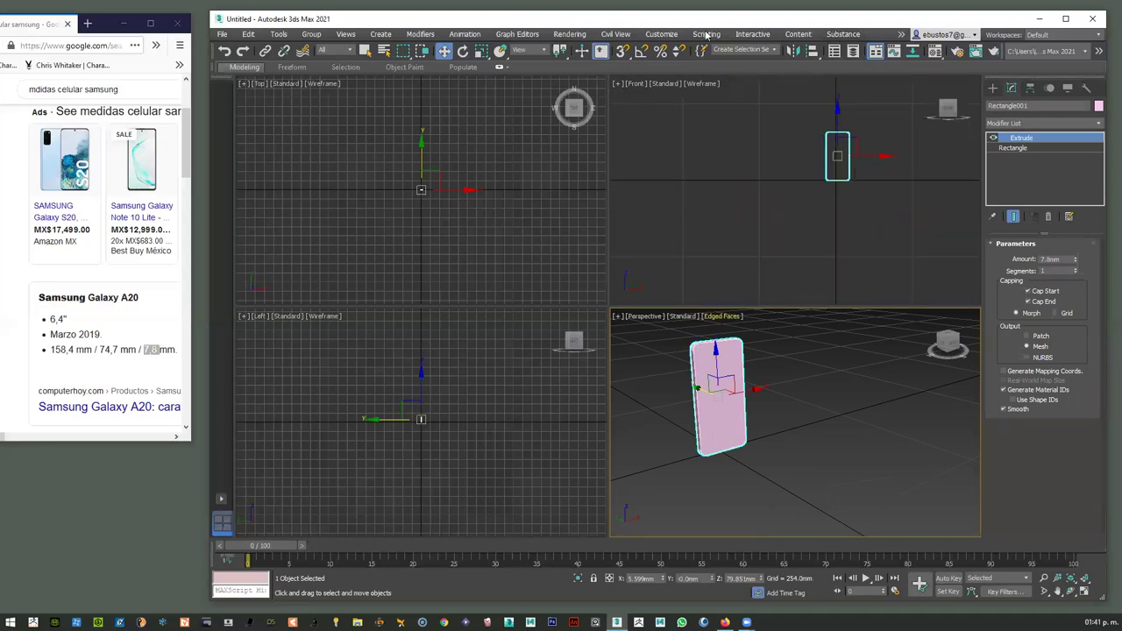
mouse_move(755, 389)
left_mouse_down()
mouse_move(763, 384)
mouse_move(745, 388)
left_mouse_up()
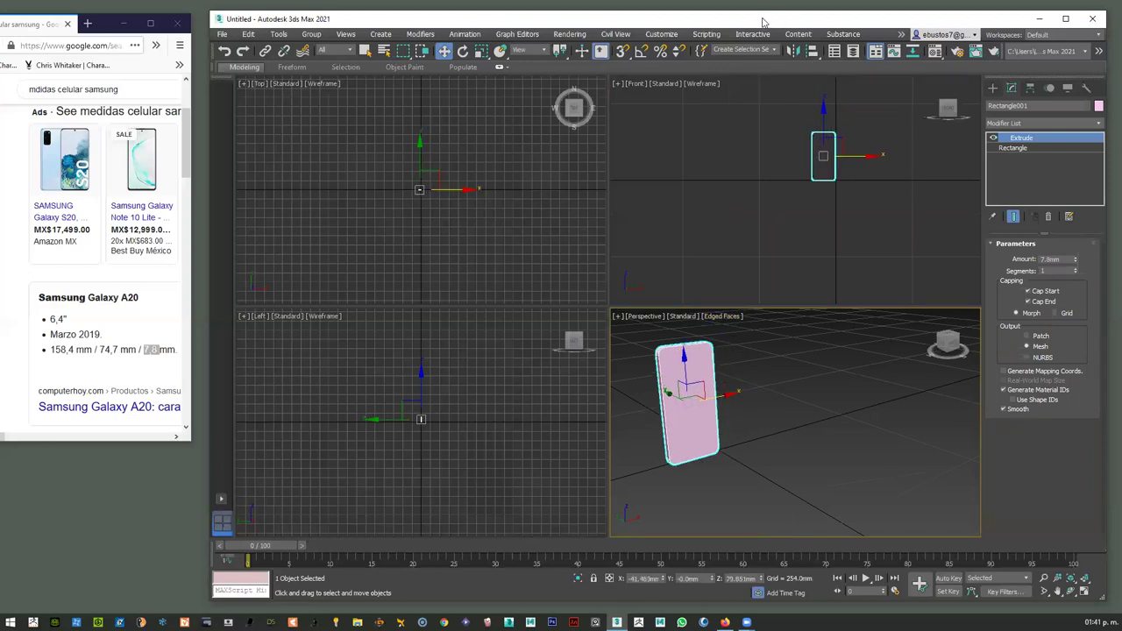
Close the web browser and open the mod3d folder from the desktop
left_click(178, 22)
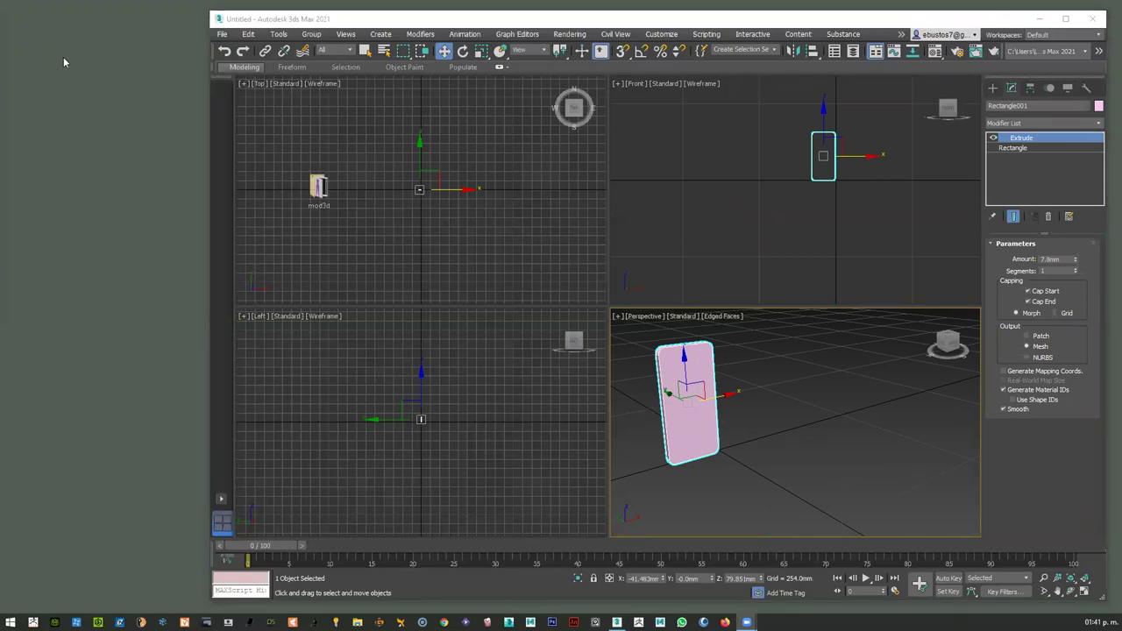
left_click(33, 18)
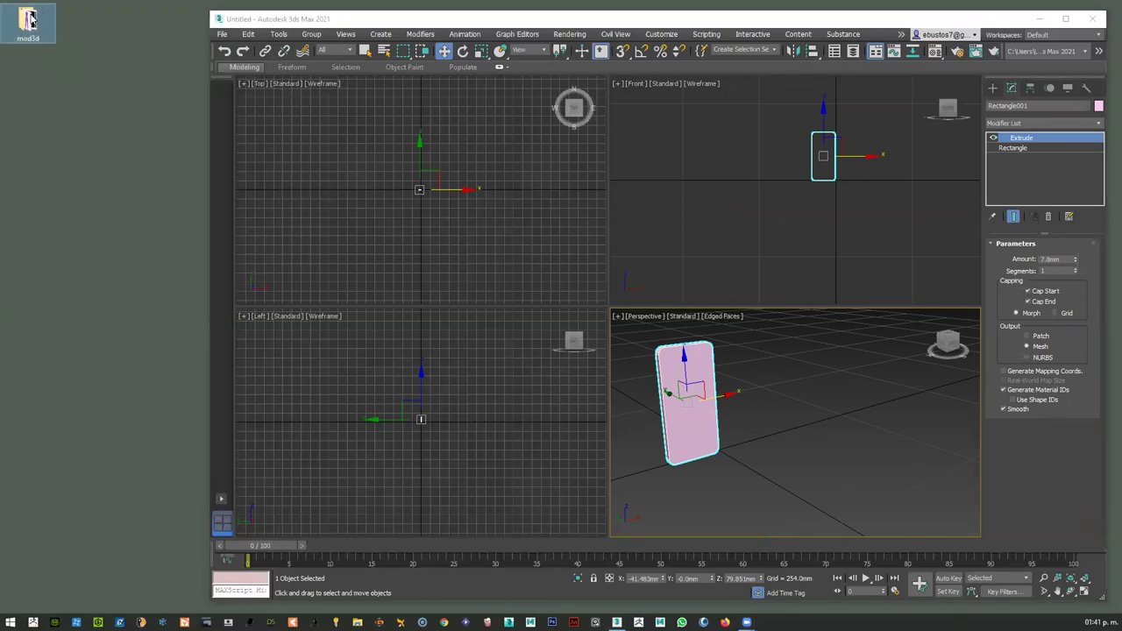
double_click(29, 19)
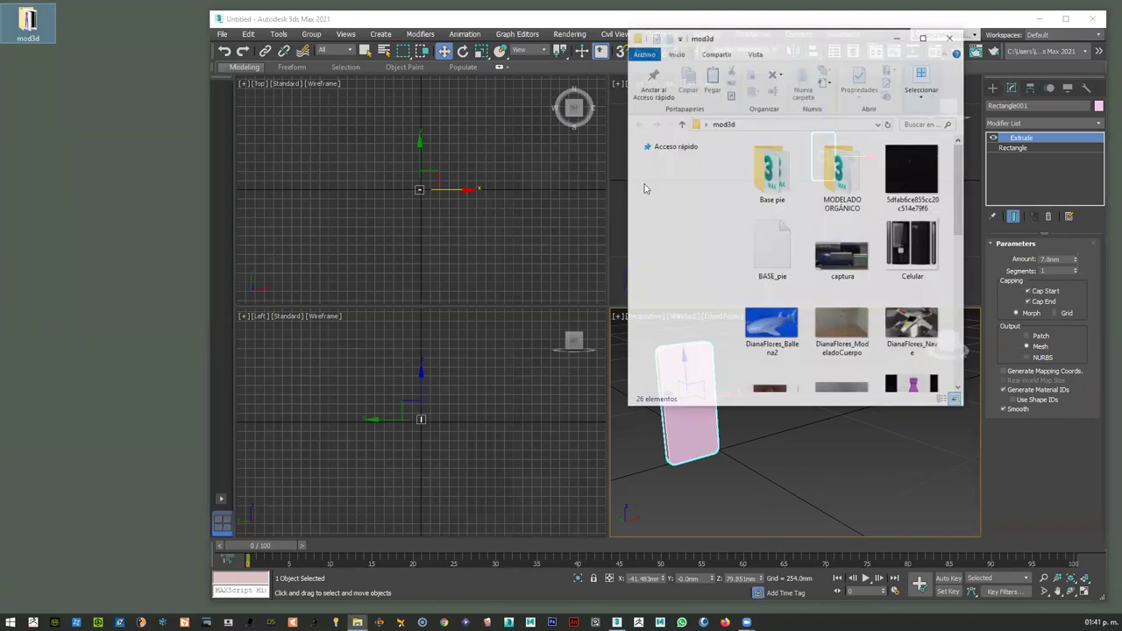
scroll(777, 206, "down", 3)
scroll(778, 206, "up", 3)
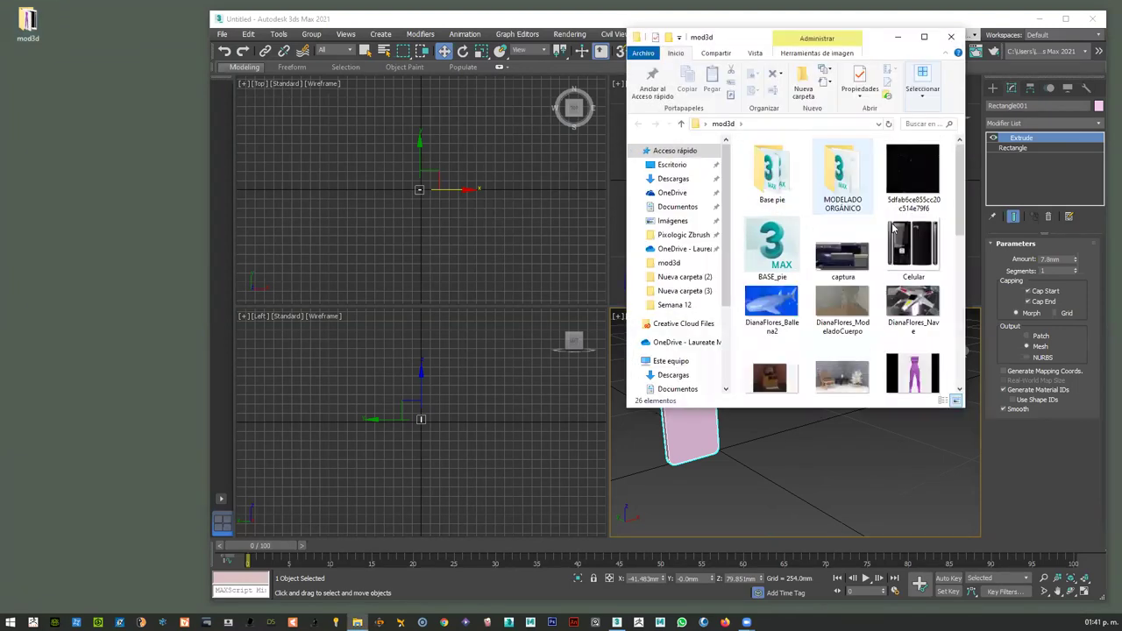
Examine the detailed file properties of the Celular image for its pixel dimensions, placing the properties window beside the image thumbnails
left_click(912, 245)
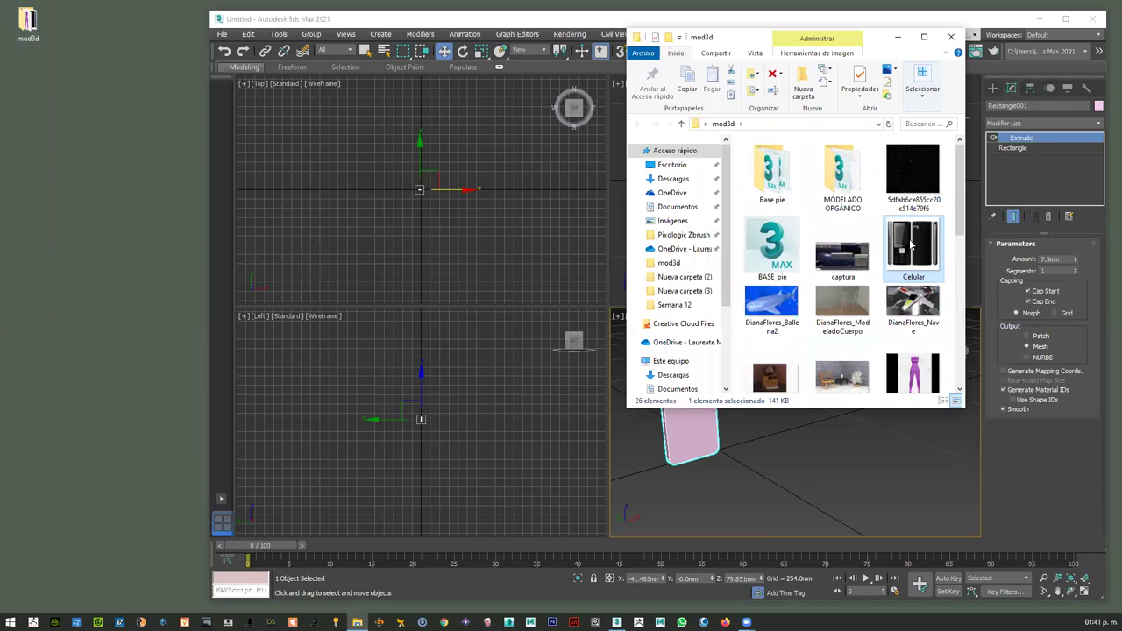
right_click(912, 245)
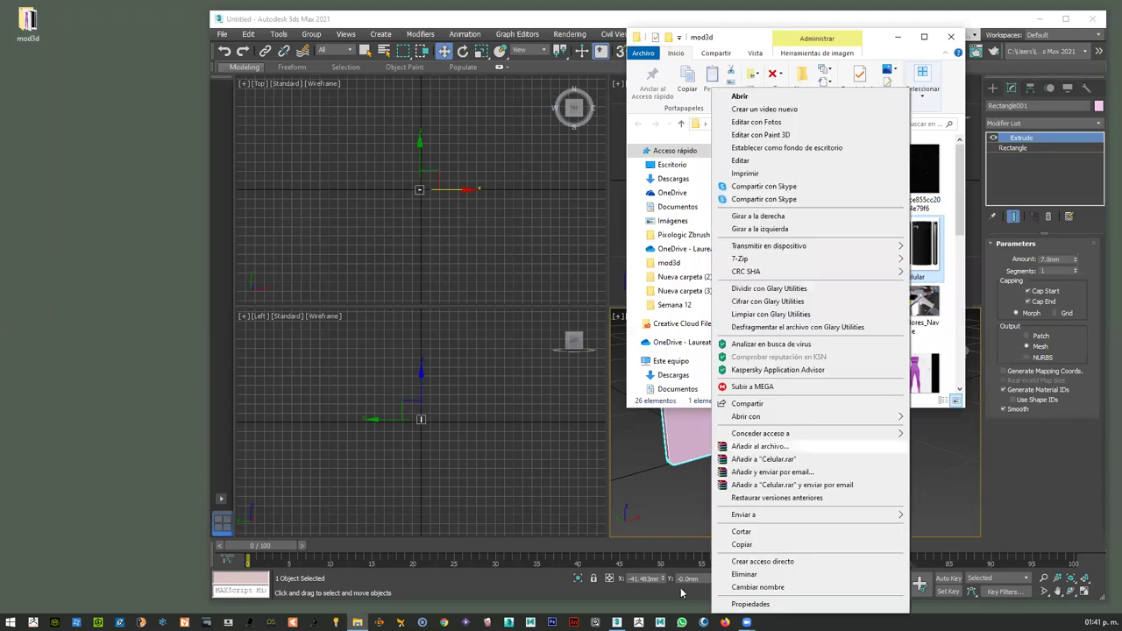
left_click(741, 605)
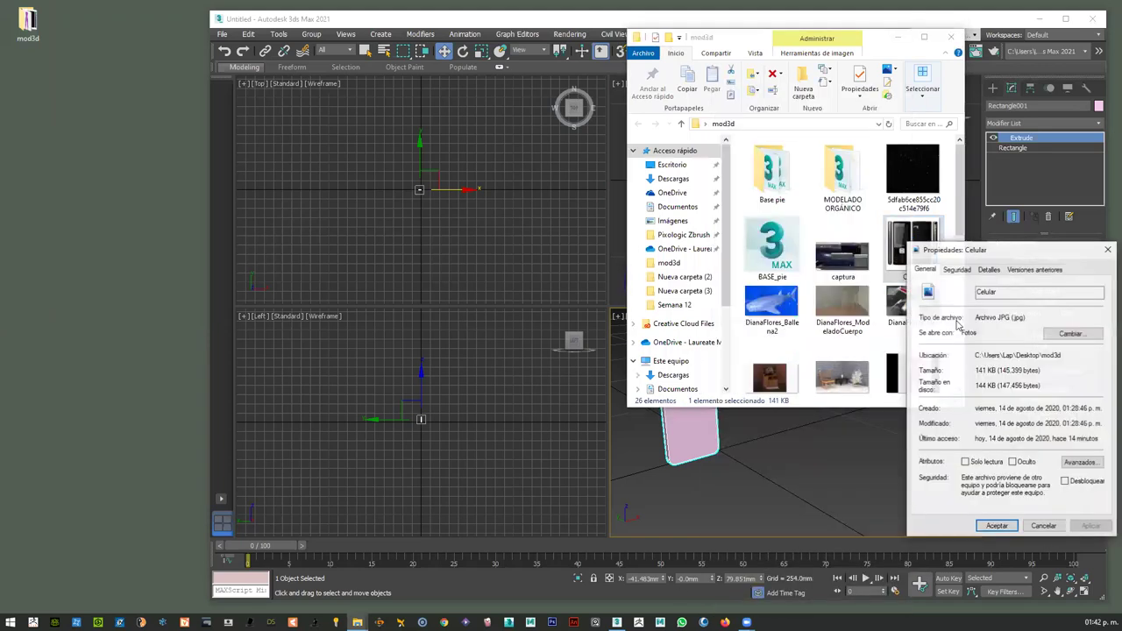
left_click_drag(964, 250, 850, 211)
left_click(875, 230)
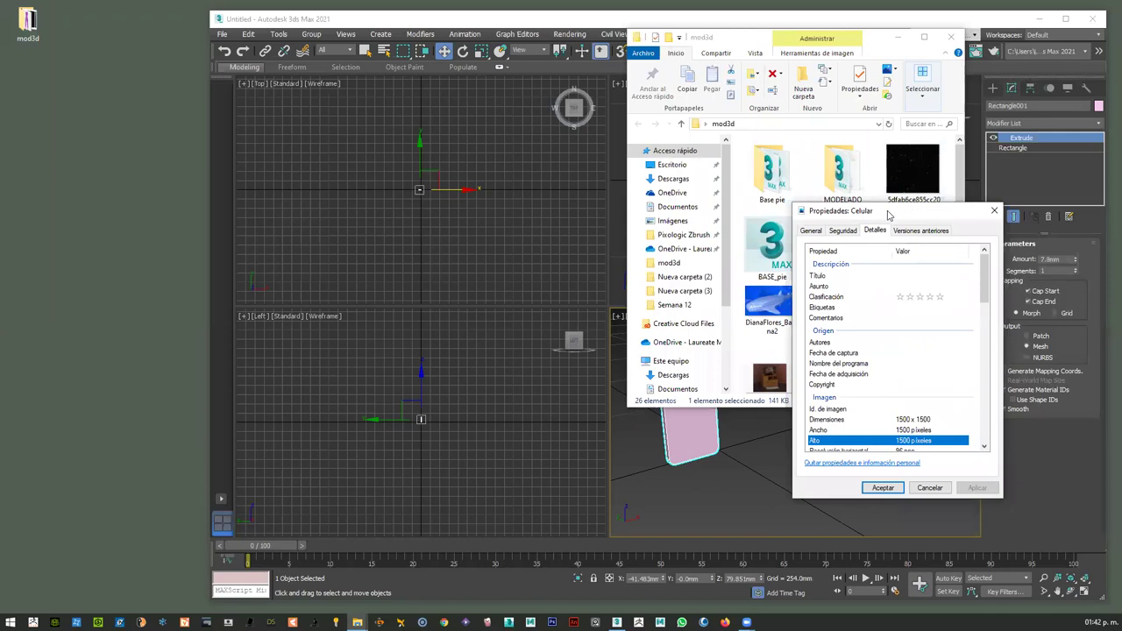
left_click_drag(888, 214, 618, 141)
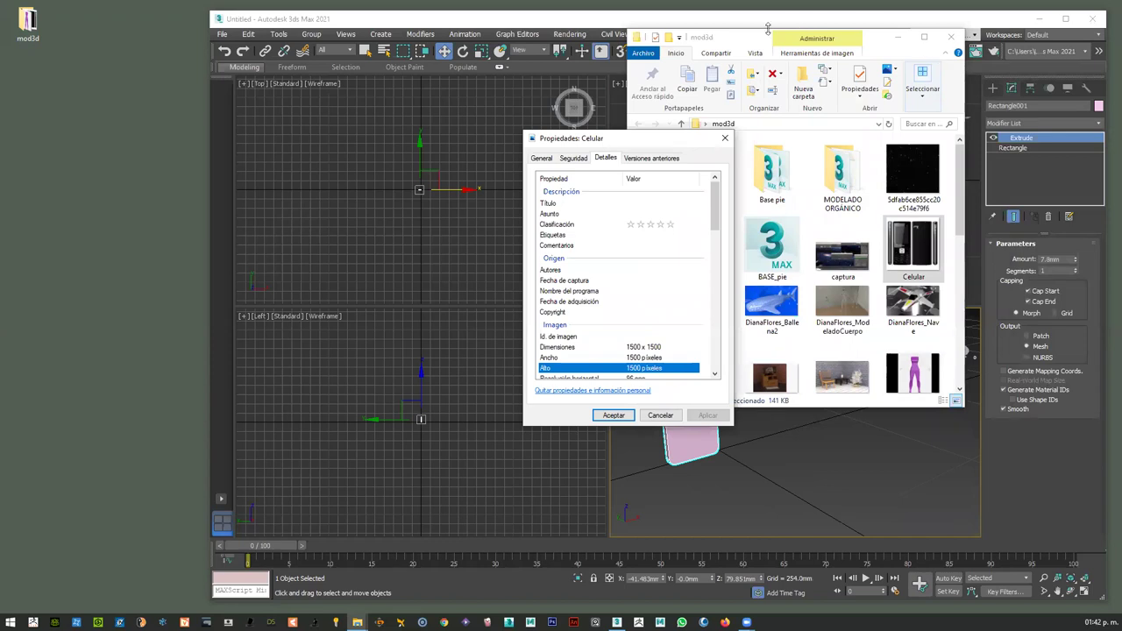
Move the mod3d folder window and the image properties window clear of the Front and Perspective views
left_click_drag(751, 28, 262, 54)
left_click_drag(634, 134, 601, 75)
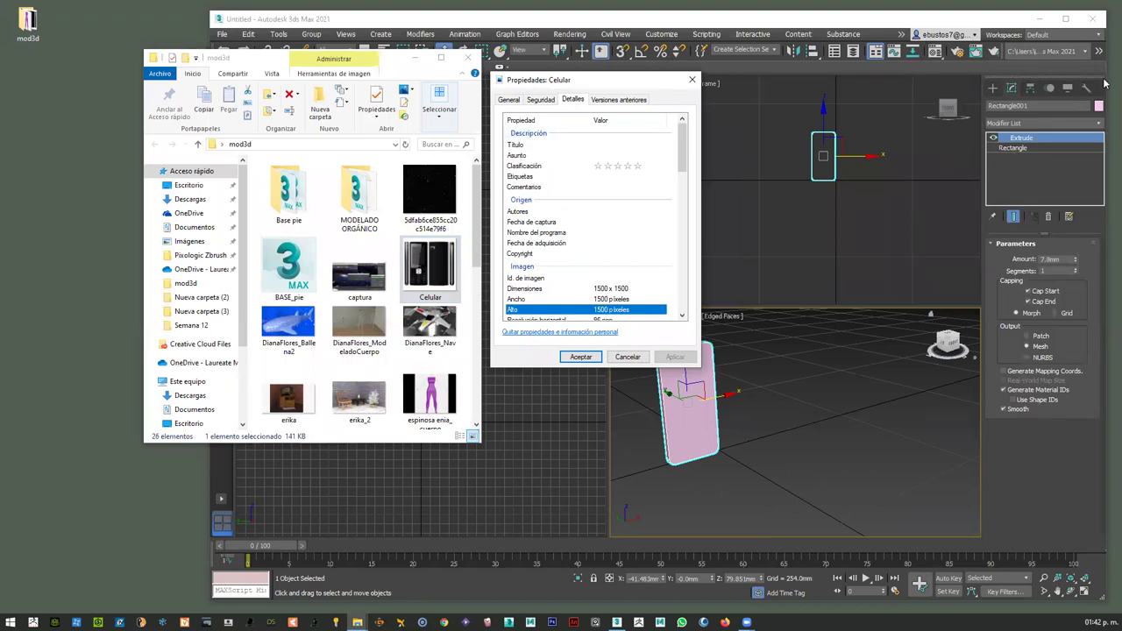
left_click(1099, 127)
left_click(1100, 126)
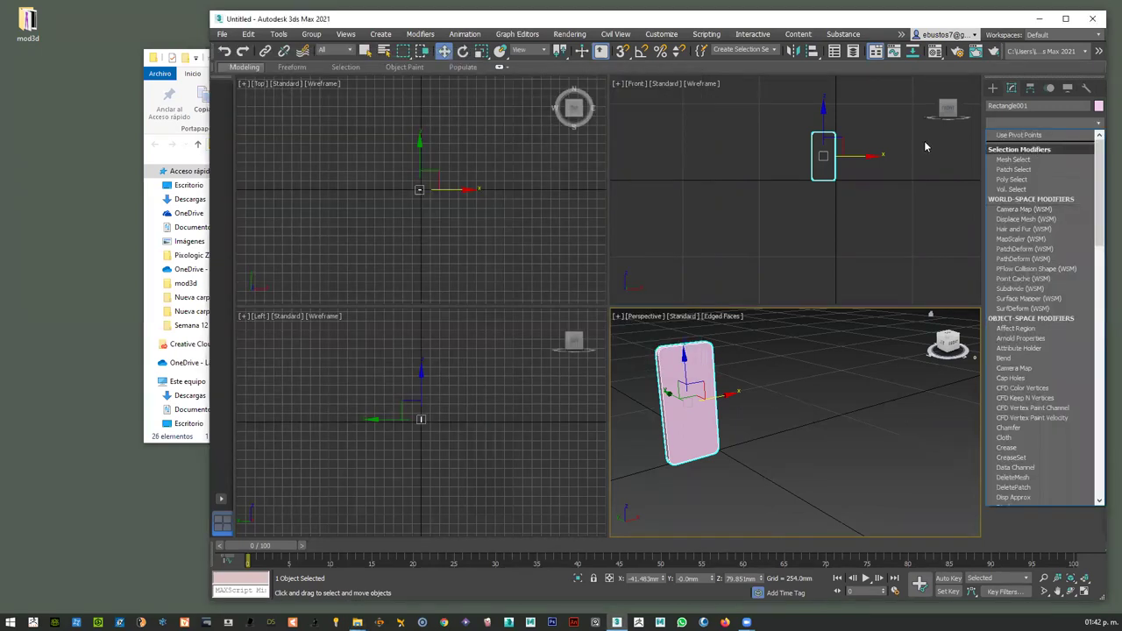
type("ext")
key("Return")
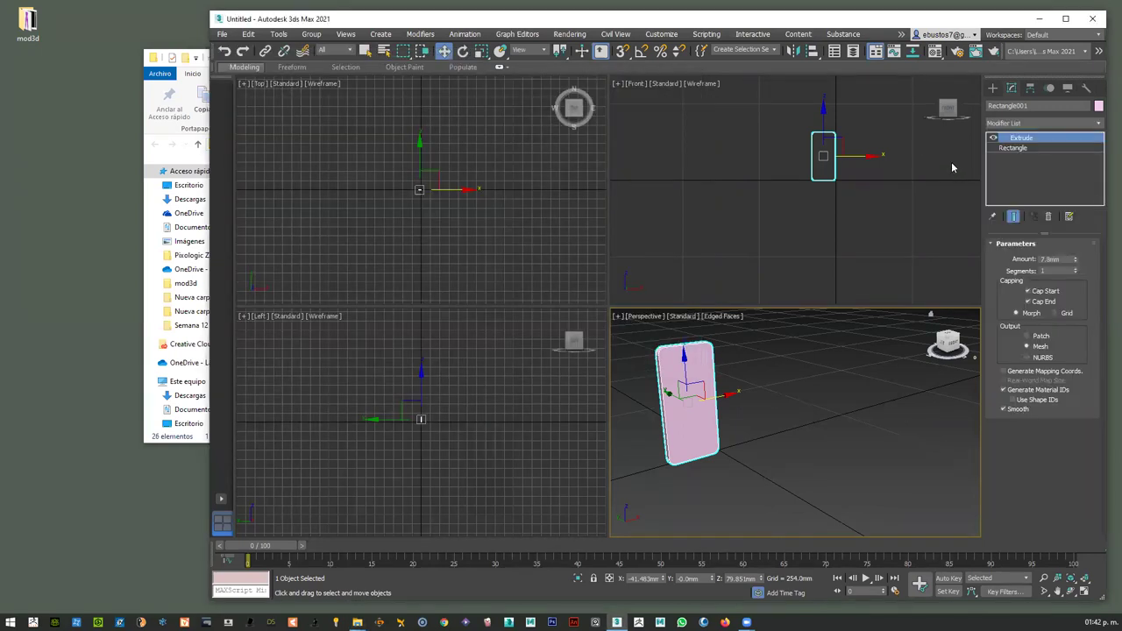
Create a 1500 × 1500 mm plane at the origin in the Front view by exact value entry, matching the Celular image's pixel dimensions
left_click(995, 89)
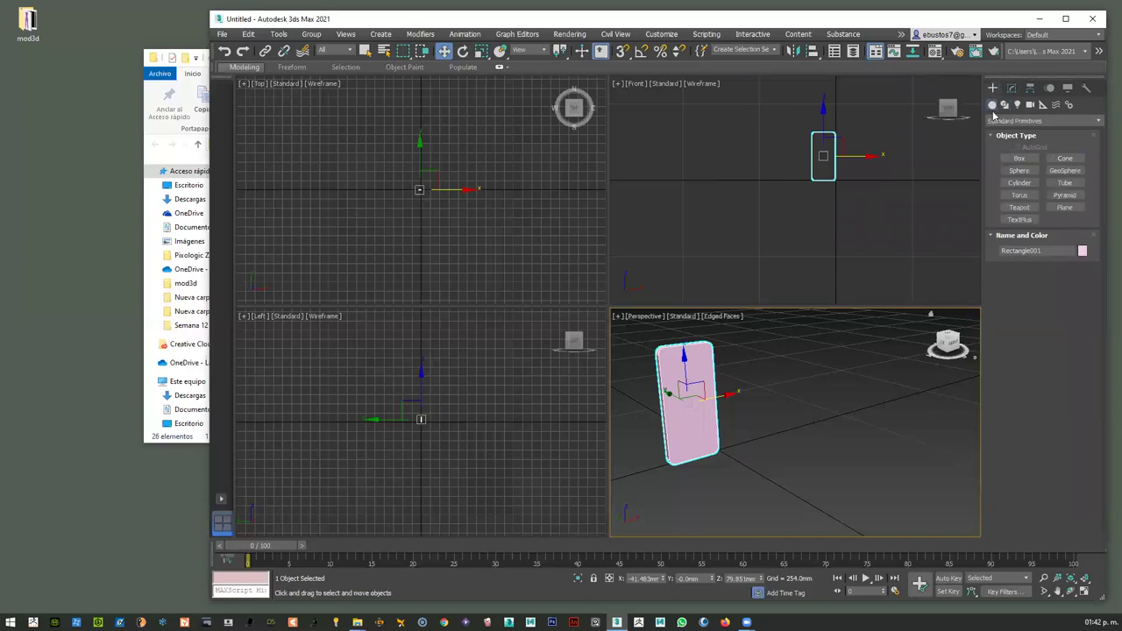
left_click(1065, 206)
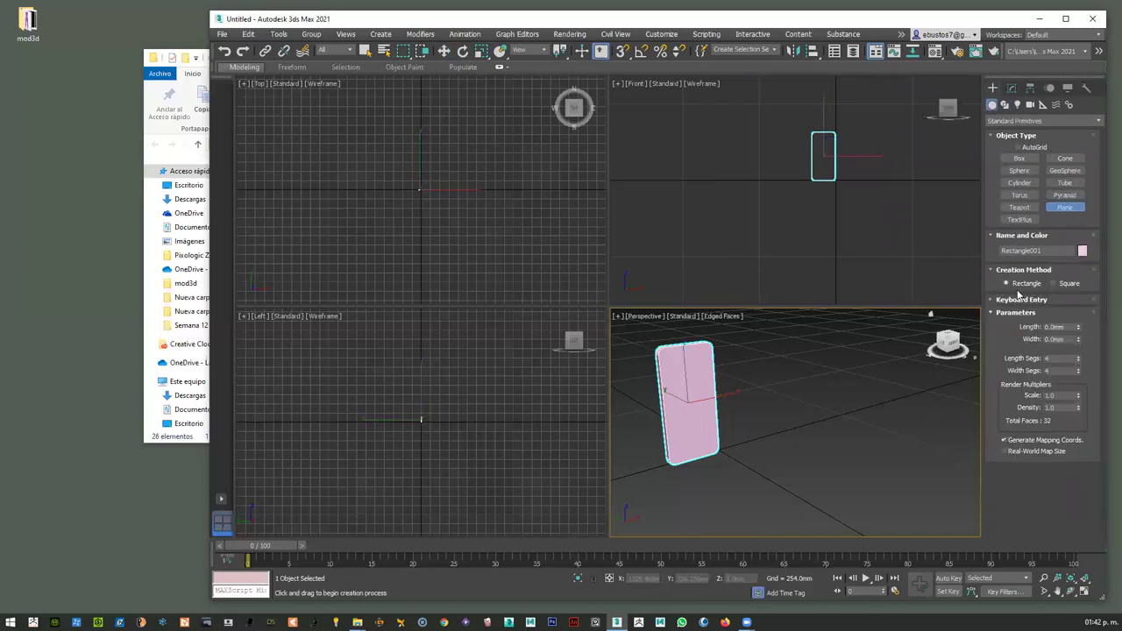
left_click(1017, 301)
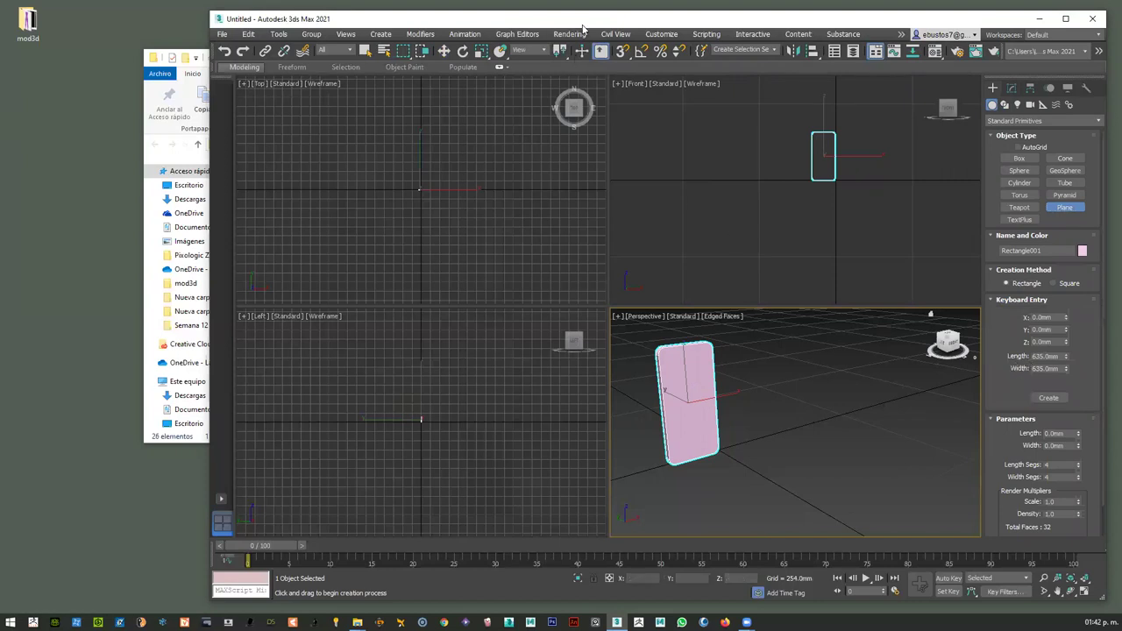
left_click_drag(582, 25, 606, 27)
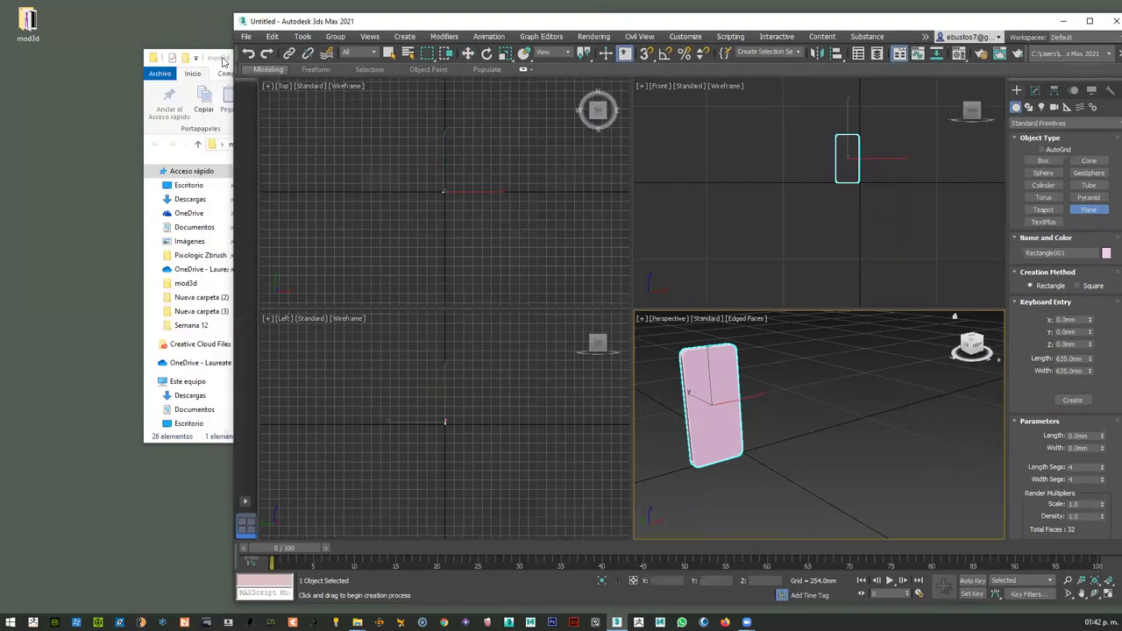
left_click_drag(223, 60, 119, 29)
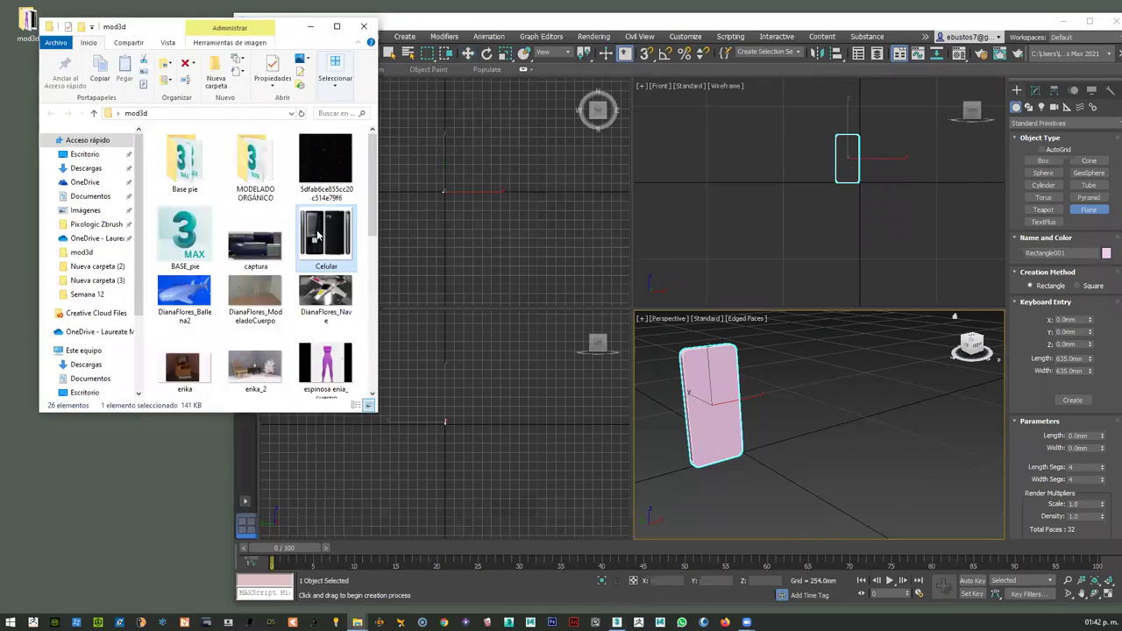
double_click(1081, 359)
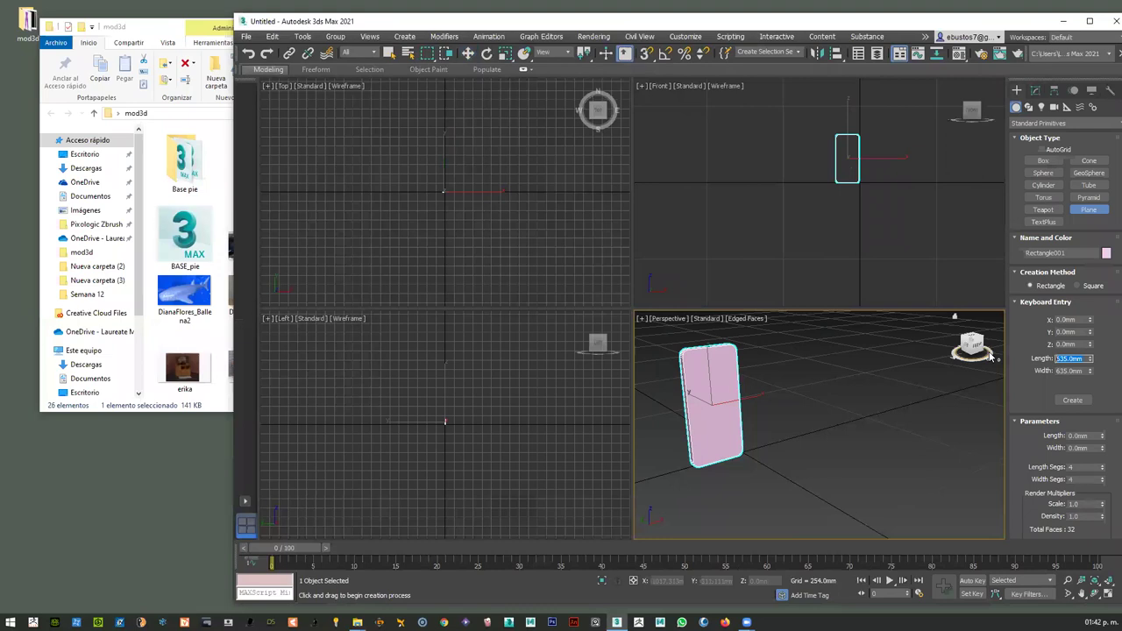
type("1500")
key("Tab")
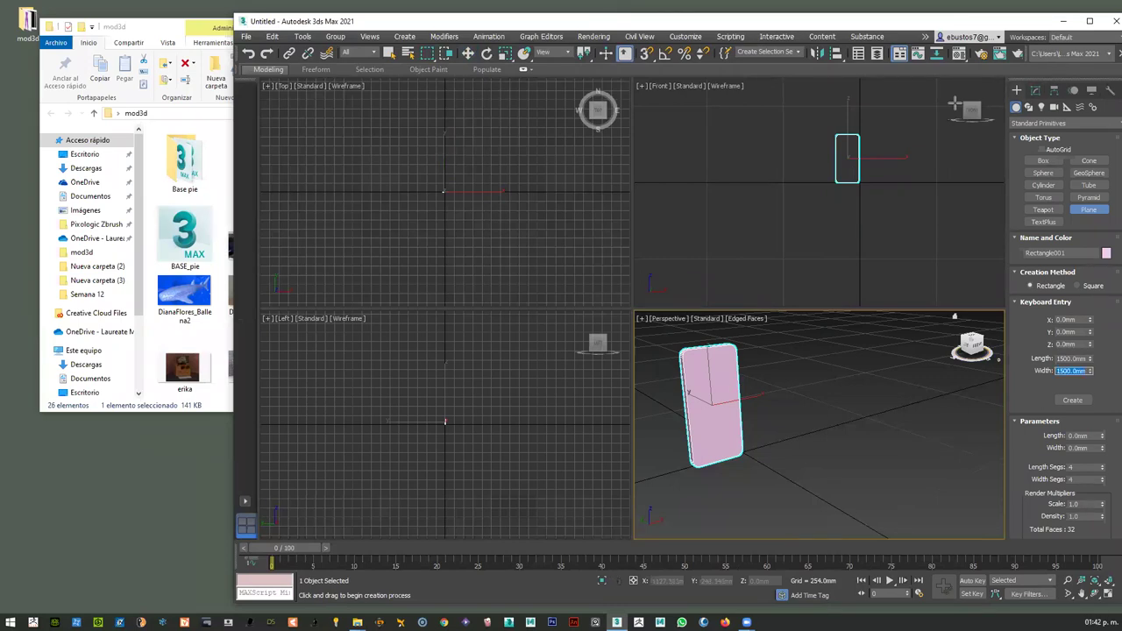
left_click(757, 130)
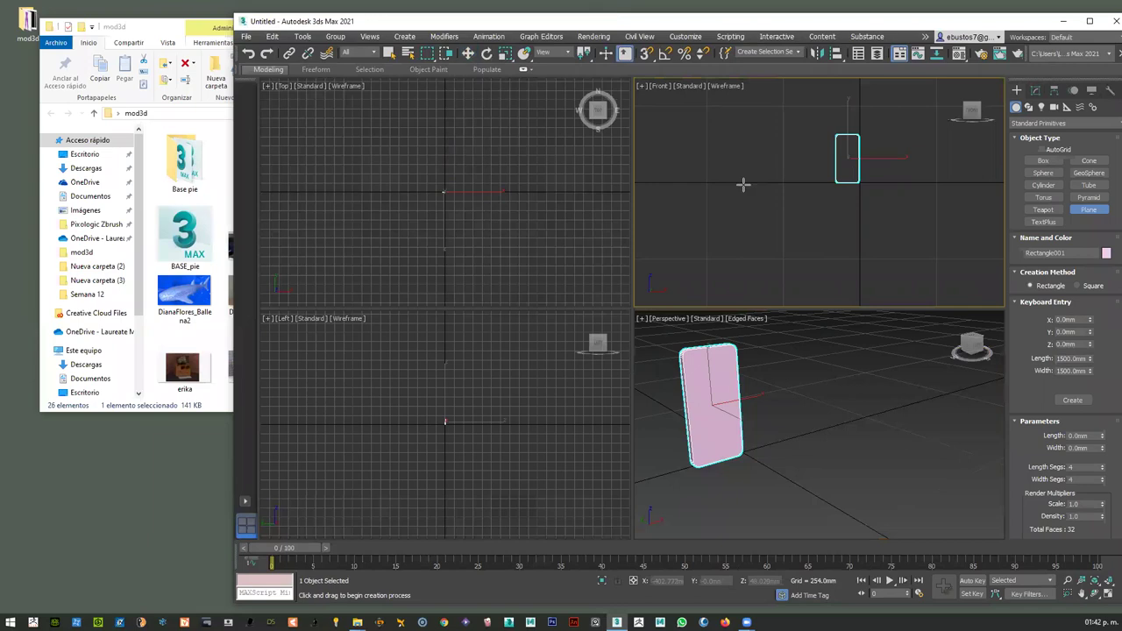
left_click(1071, 401)
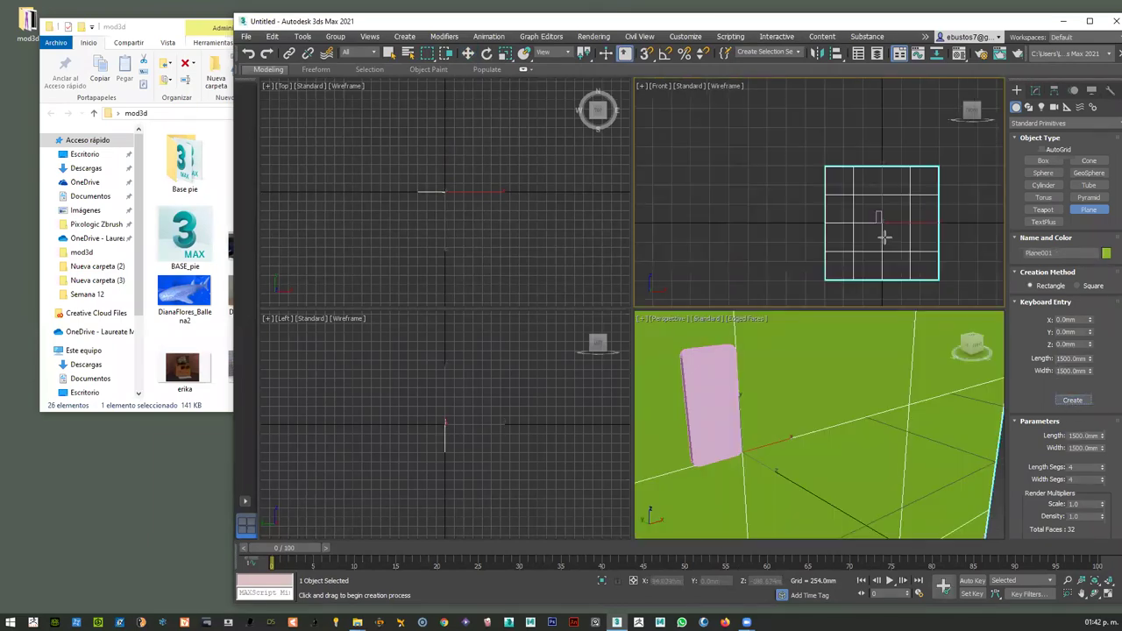
Set the reference plane's length and width segments to 1 each
scroll(771, 377, "down", 6)
scroll(772, 368, "up", 2)
scroll(844, 166, "down", 3)
scroll(834, 179, "up", 1)
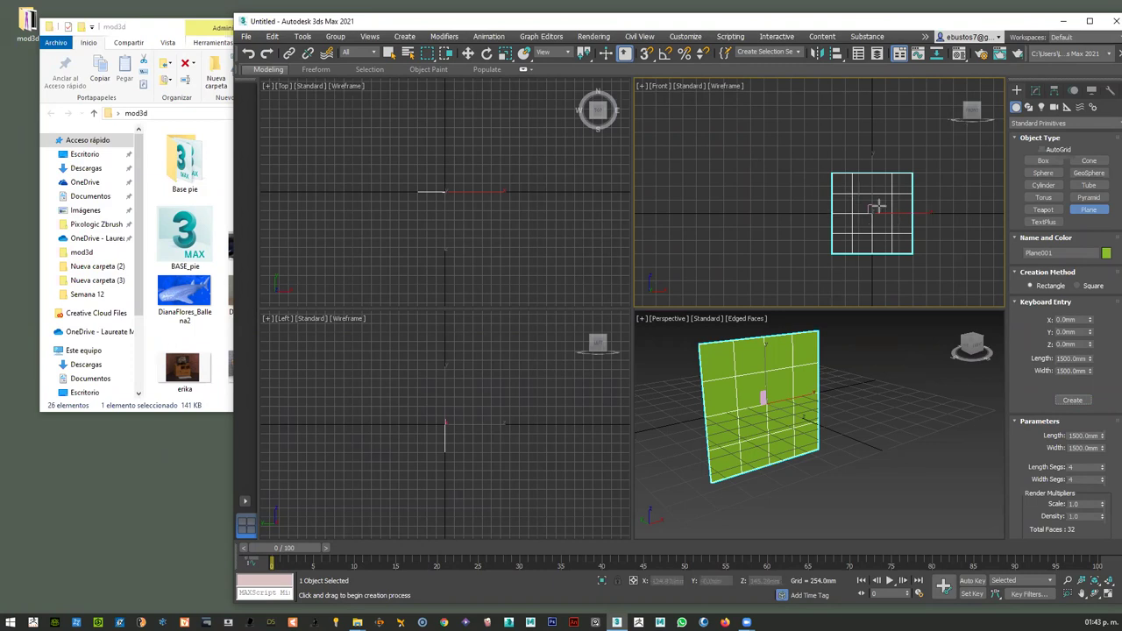
left_click(1037, 92)
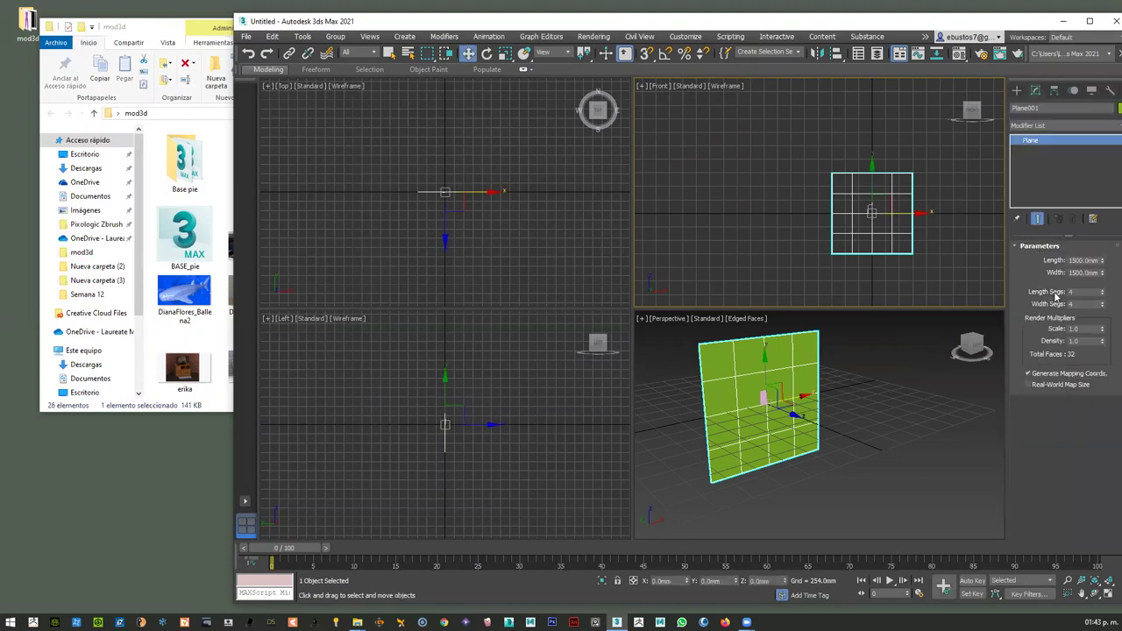
double_click(1074, 292)
type("1")
key("Tab")
type("1")
key("Return")
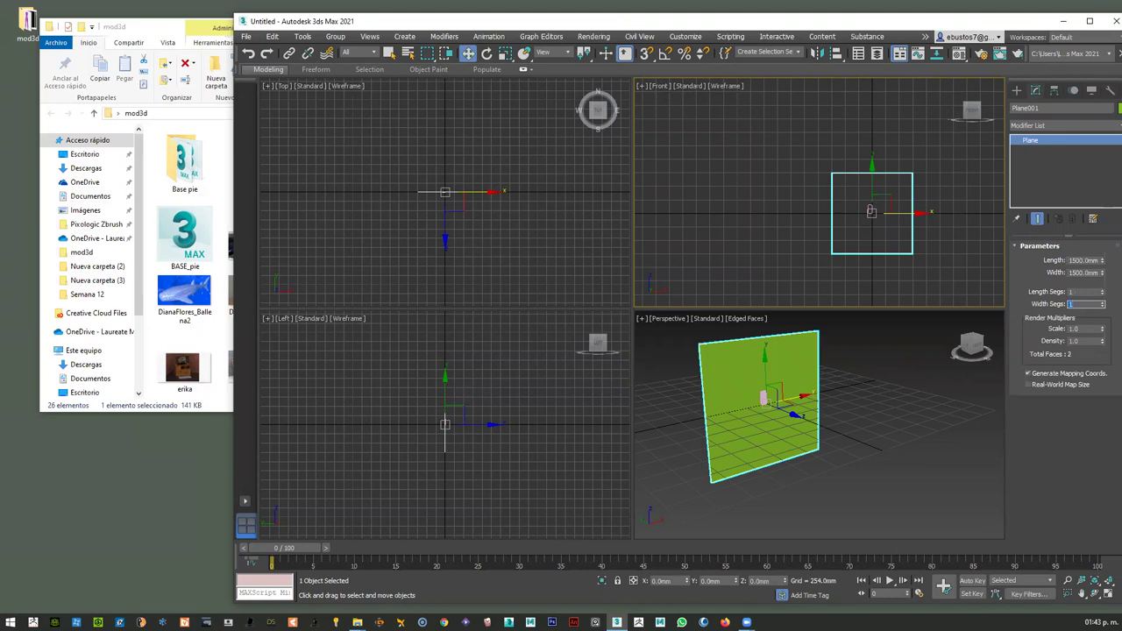
Move the reference plane to about X 1370 mm and Z 758 mm, clear of the phone body, and deselect it
left_click_drag(872, 165, 879, 133)
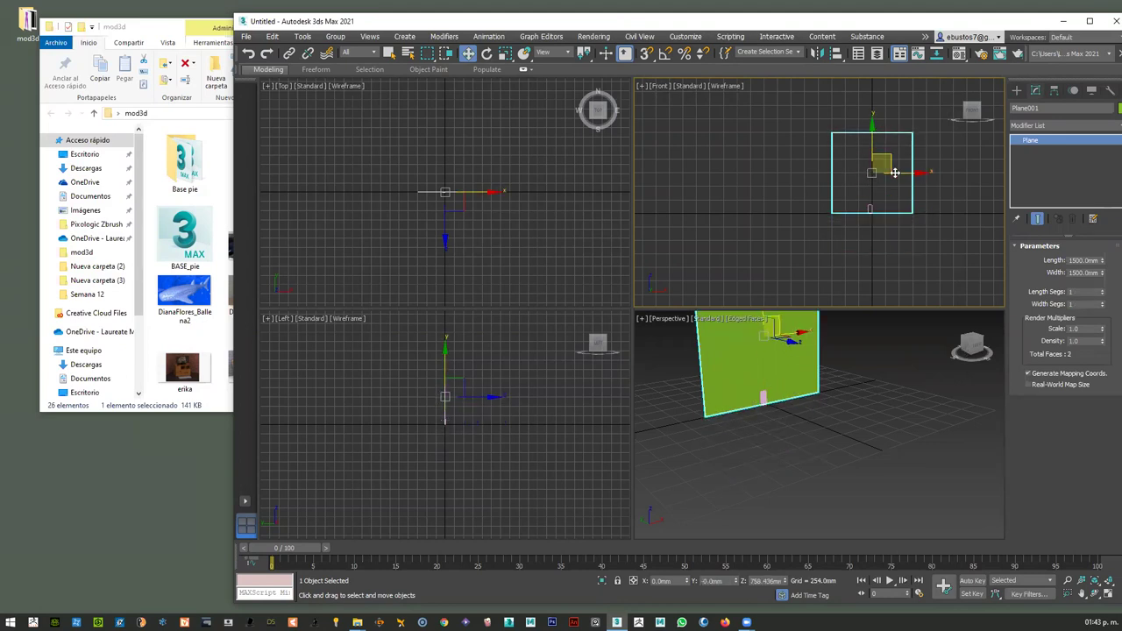
left_click_drag(917, 176, 991, 175)
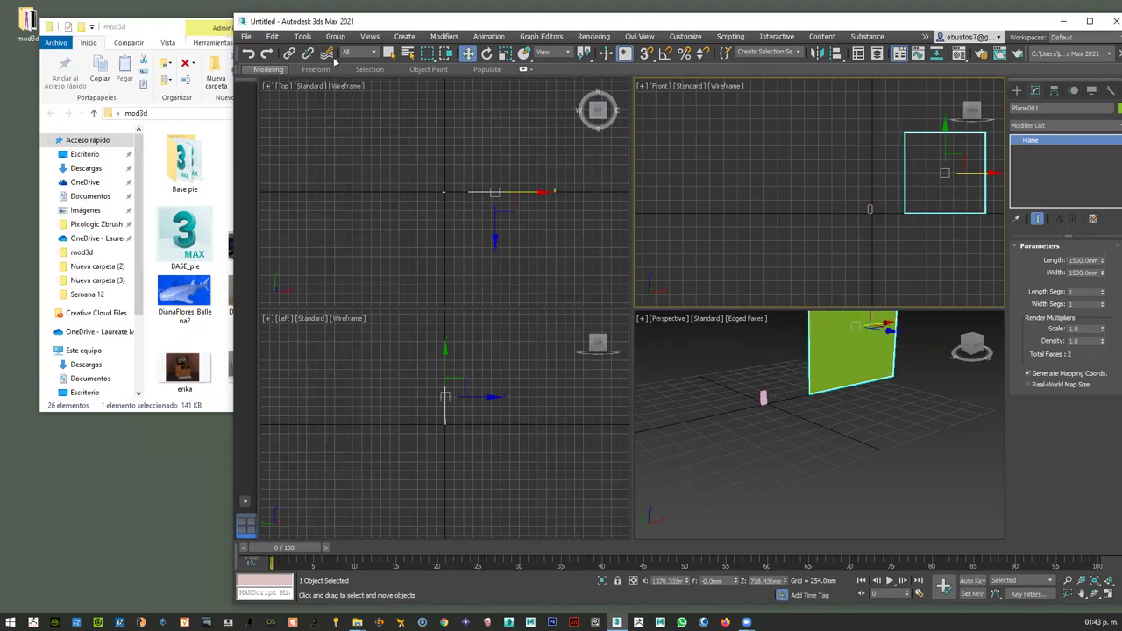
left_click(666, 186)
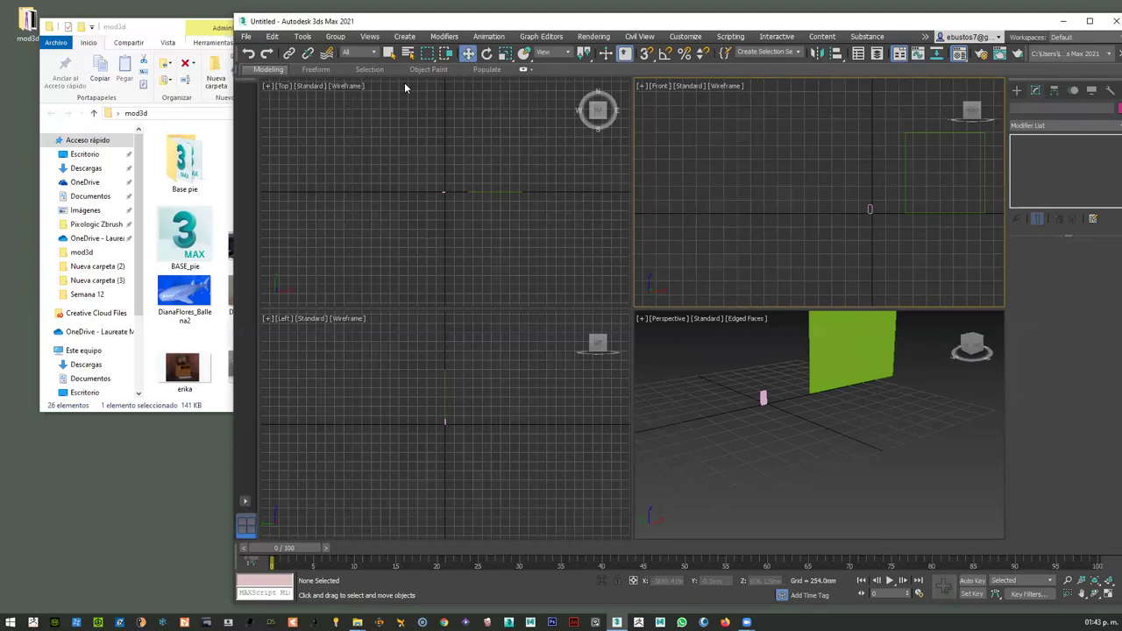
Position the mod3d folder window so the Celular image is accessible beside the scene, and open the Material Editor
left_click_drag(164, 26, 151, 19)
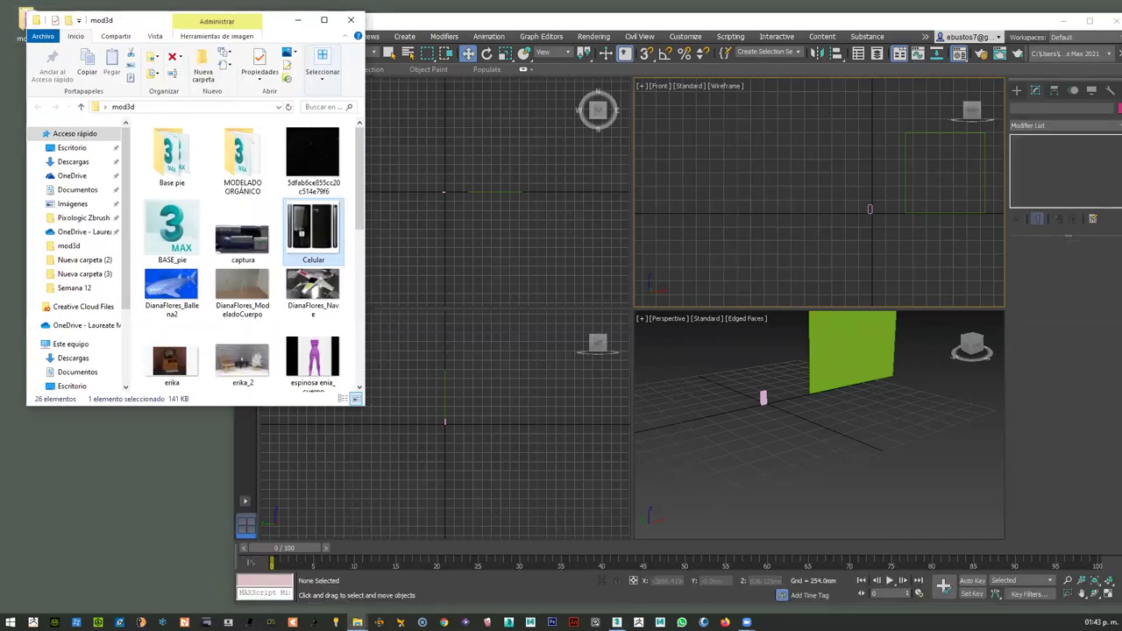
left_click(944, 585)
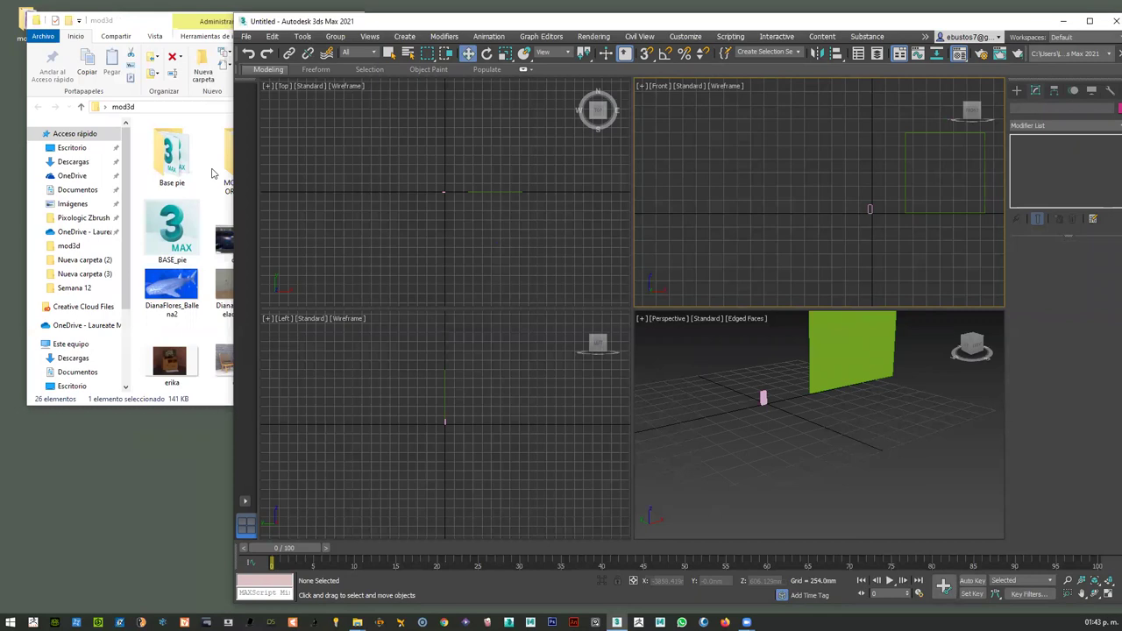
key("m")
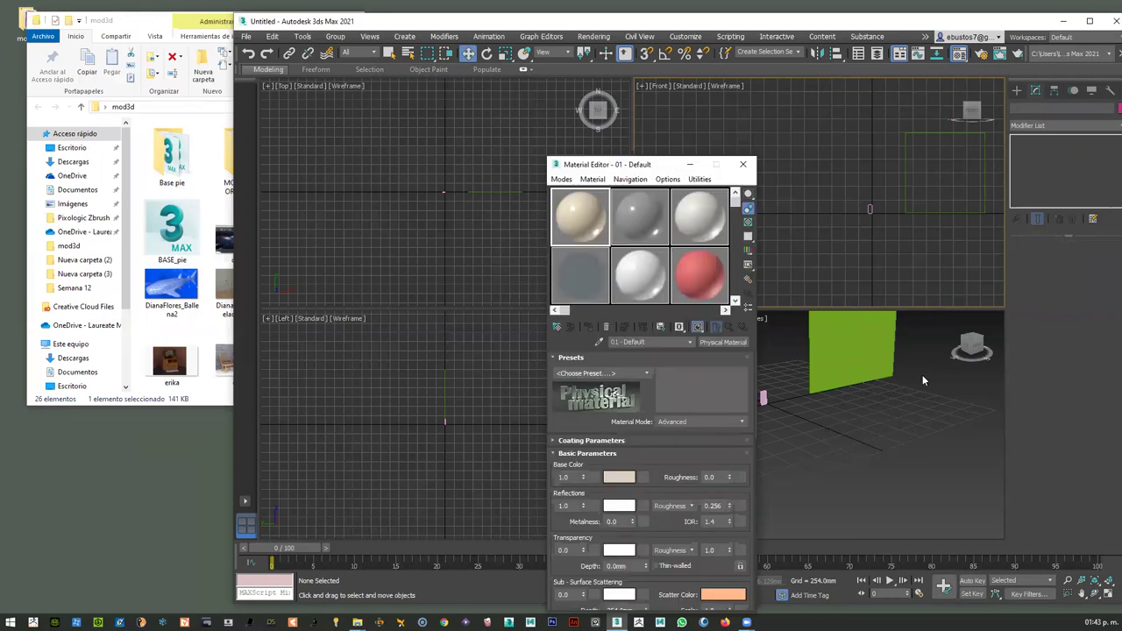
Switch the production renderer to Scanline Renderer in Render Setup
left_click(594, 36)
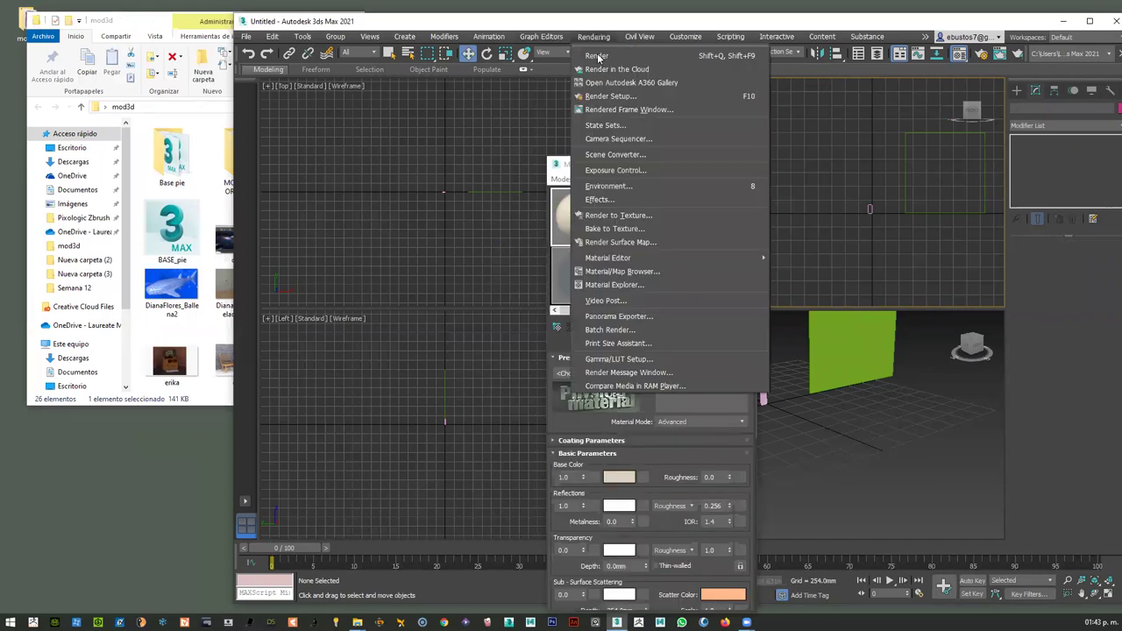
left_click(616, 96)
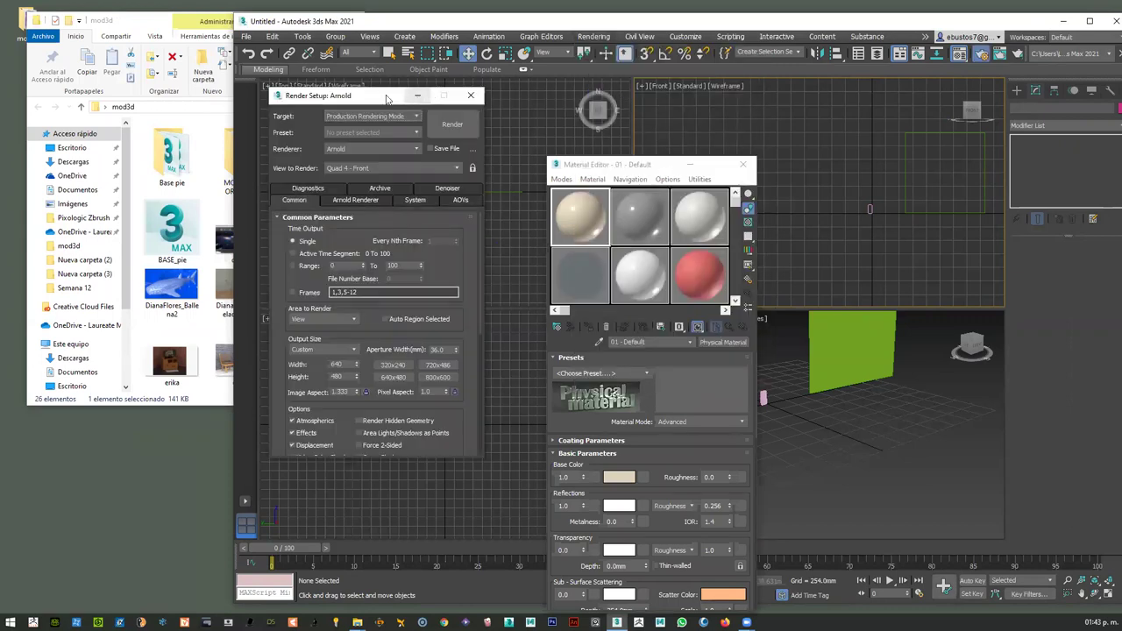
left_click_drag(387, 98, 418, 67)
left_click(407, 115)
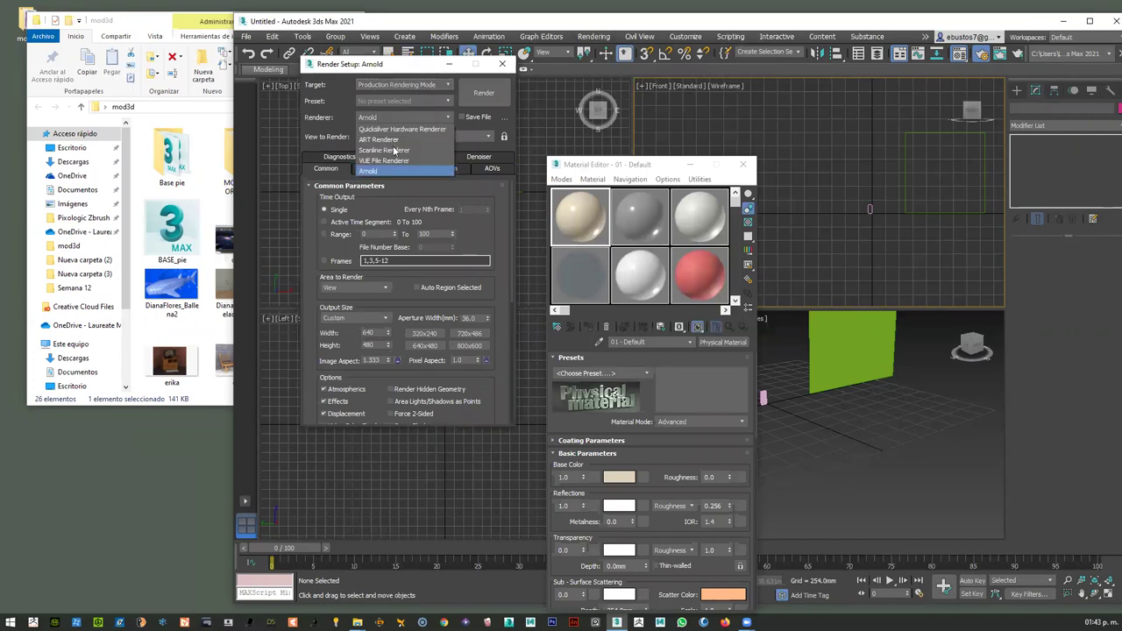
left_click(391, 150)
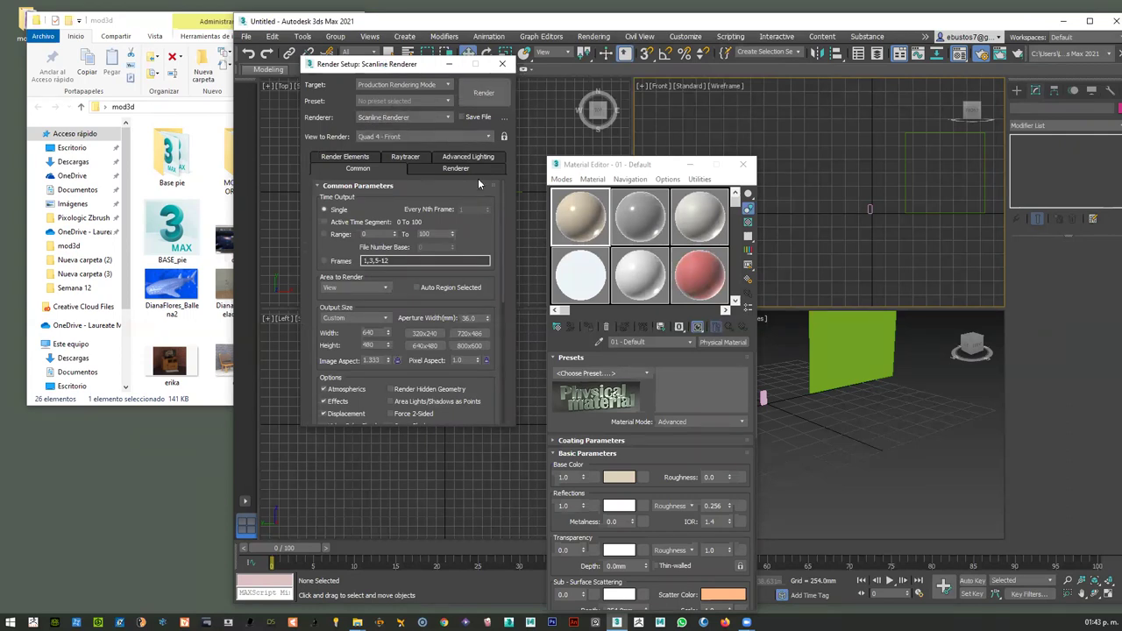
Enable Light Tracer as the advanced lighting plug-in and close Render Setup
left_click(461, 163)
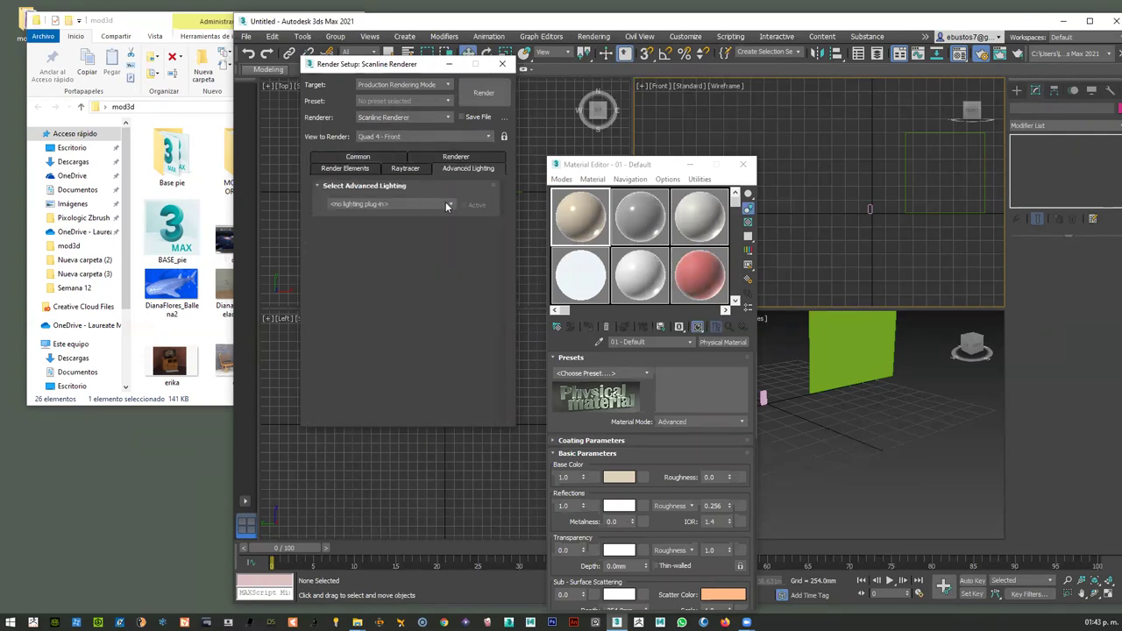
left_click(390, 206)
left_click(345, 222)
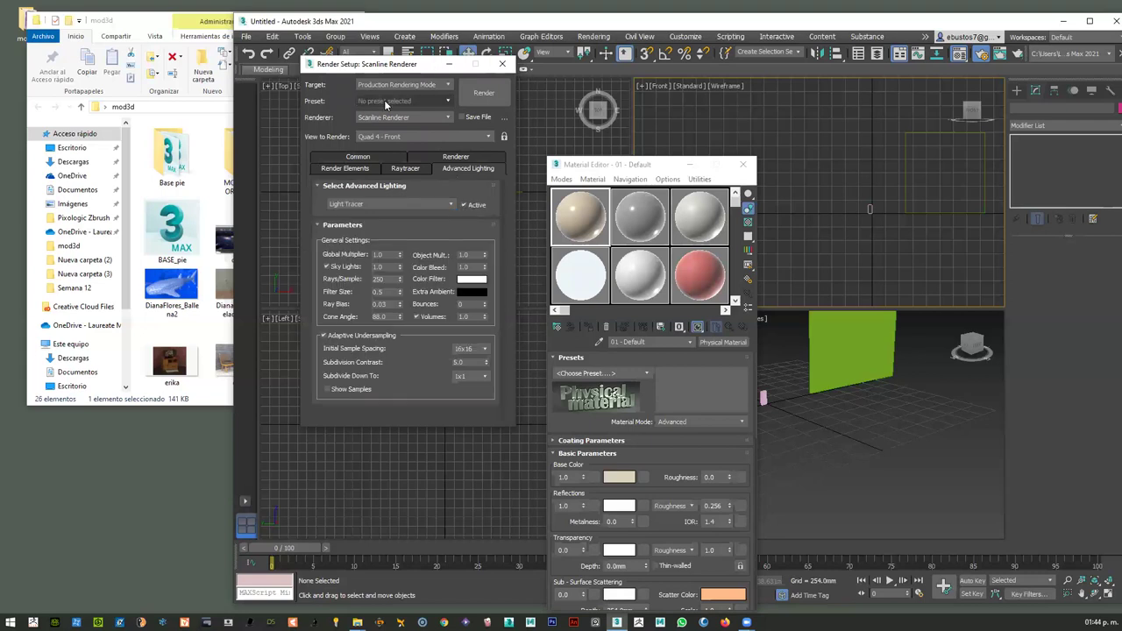
left_click(367, 158)
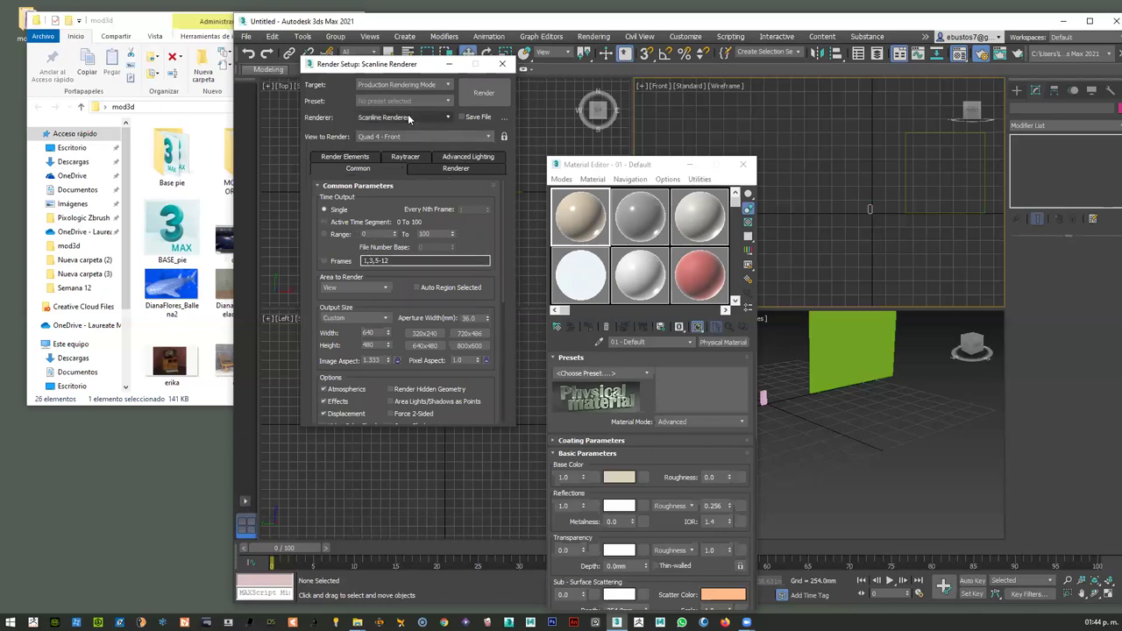
left_click(504, 66)
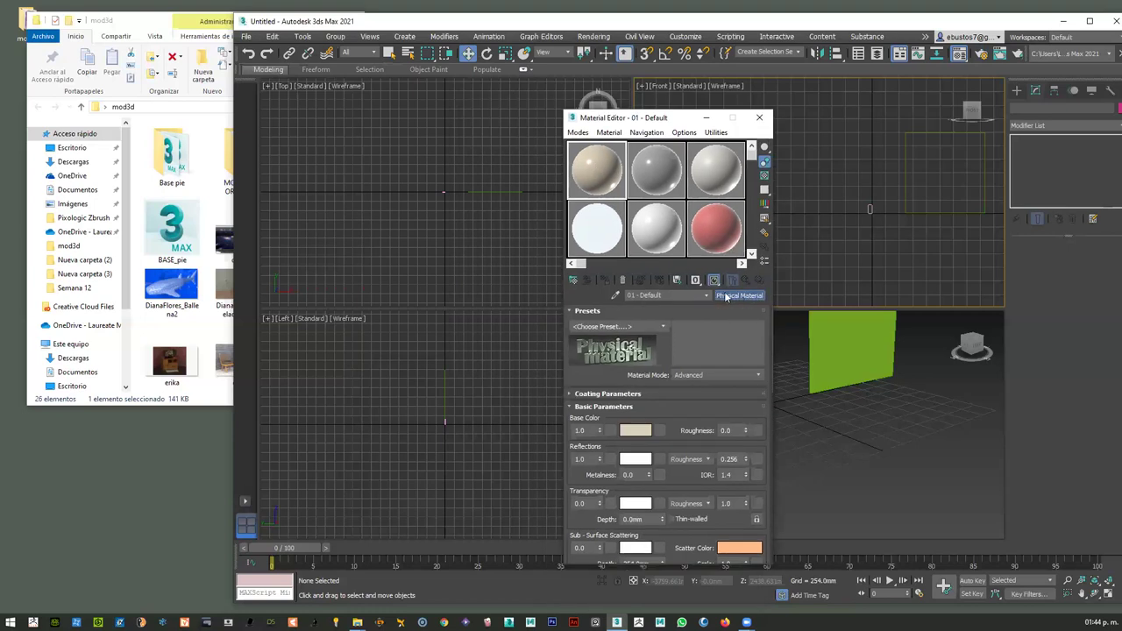
Change the 01 - Default material from Physical Material to the Scanline type Standard (Legacy)
left_click(389, 170)
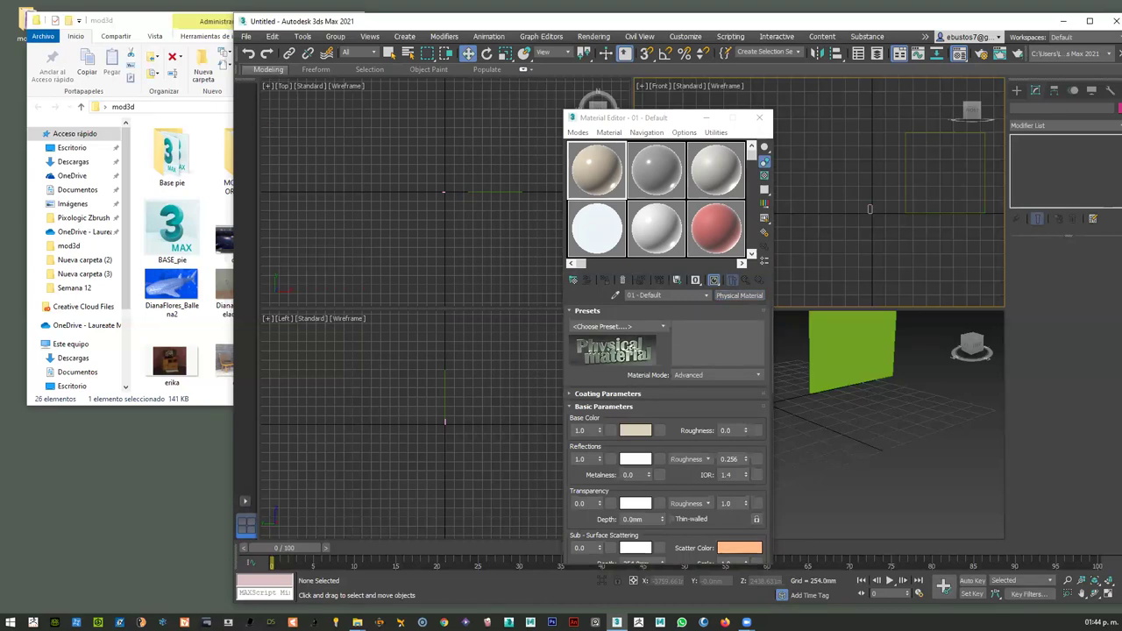
left_click(739, 296)
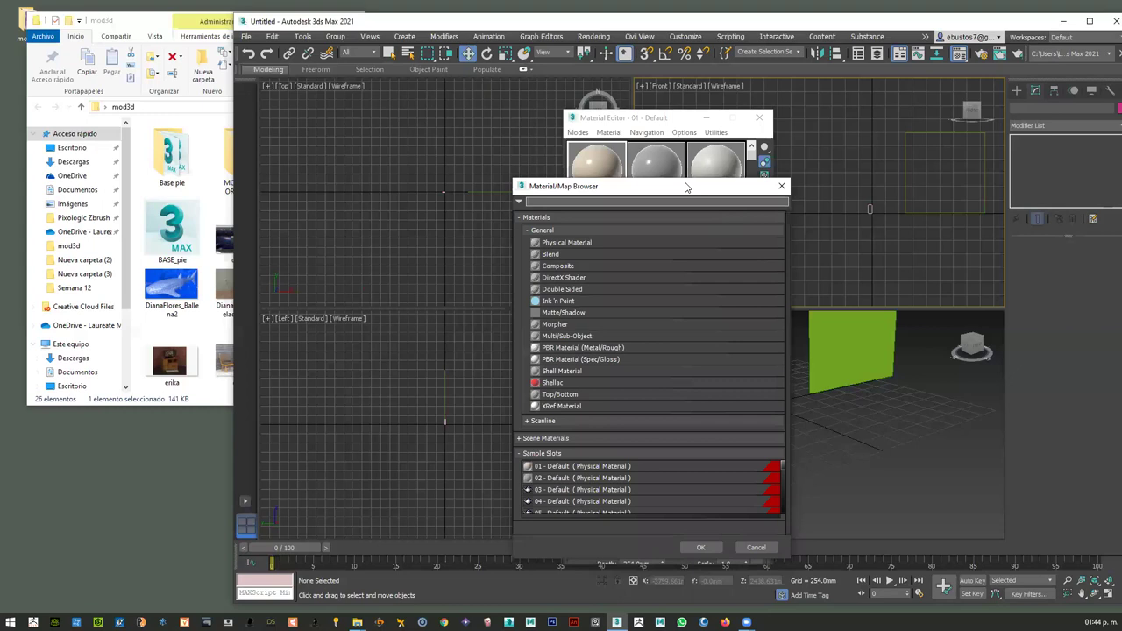
left_click_drag(676, 186, 436, 49)
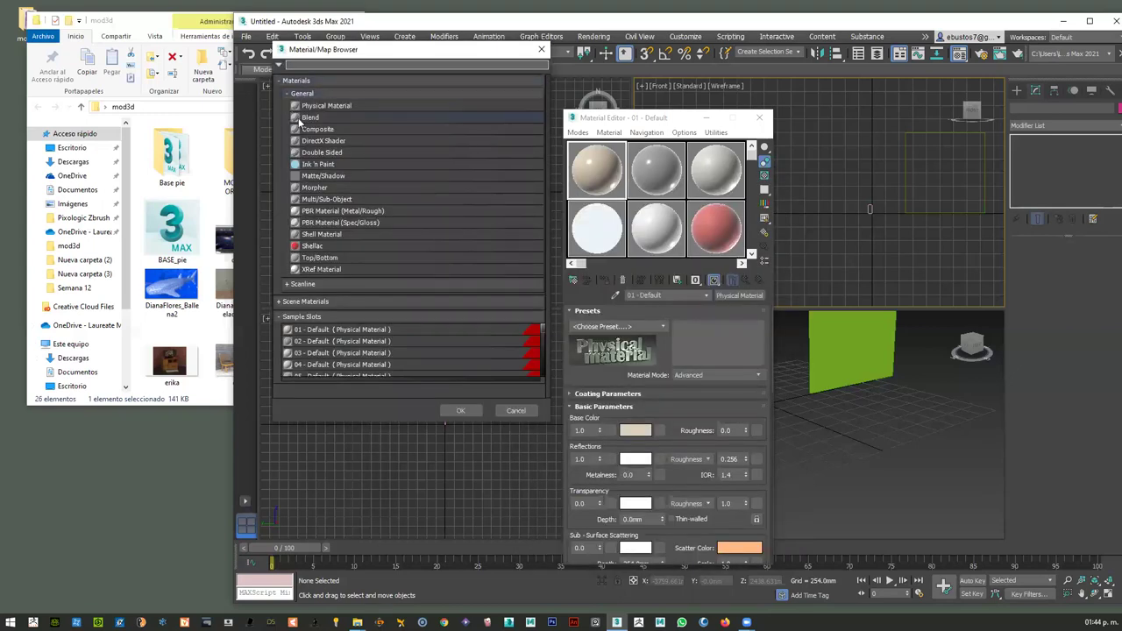
left_click(289, 285)
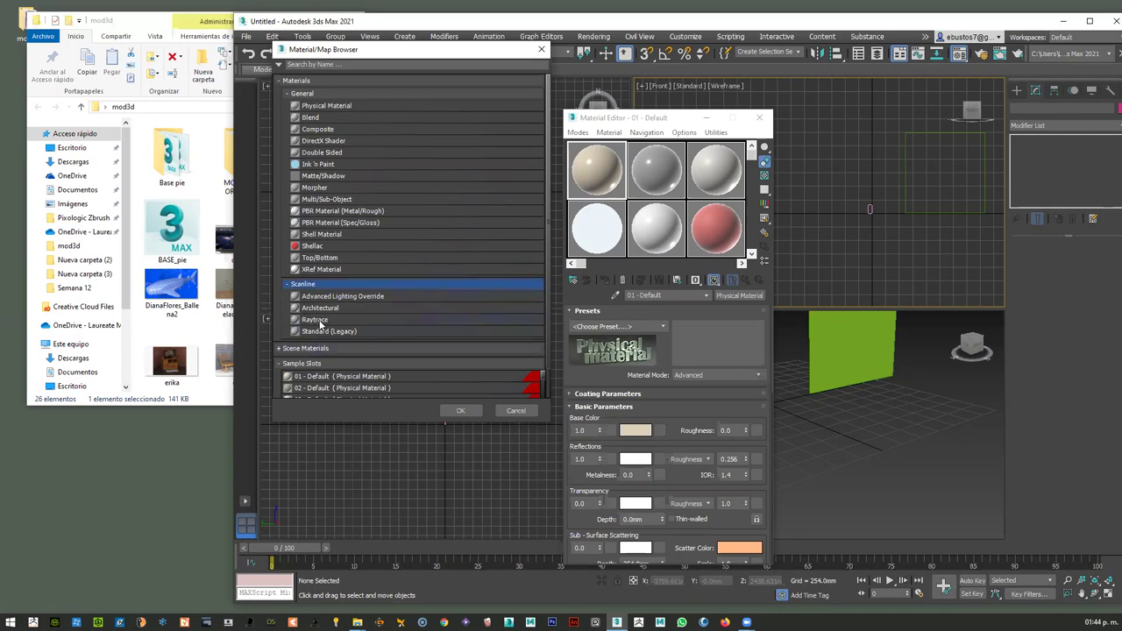
left_click(318, 333)
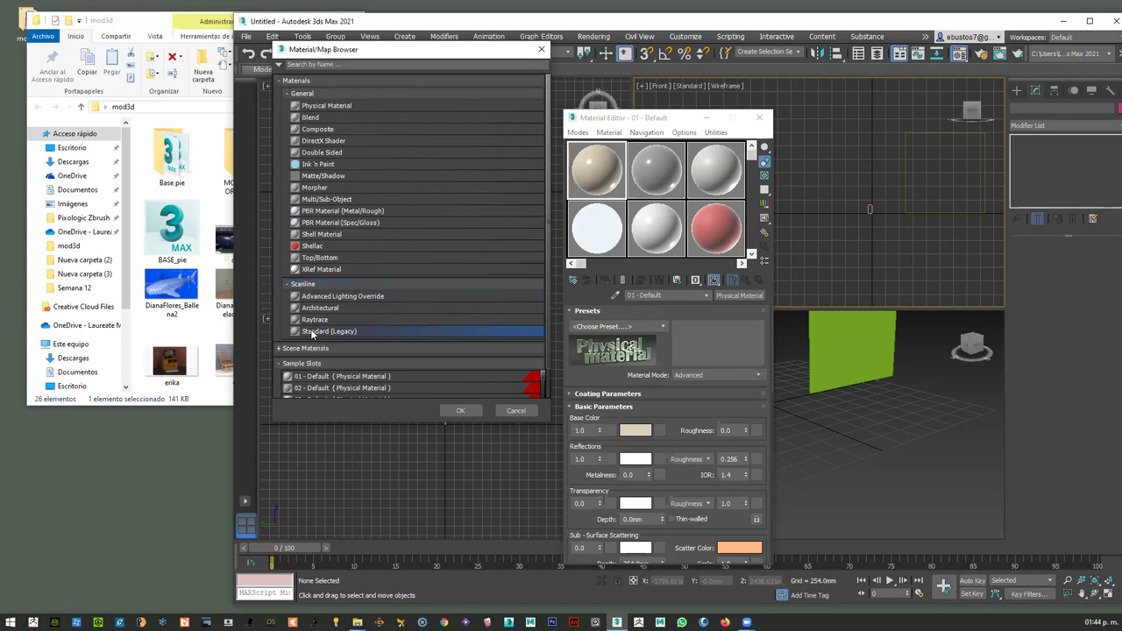
double_click(311, 331)
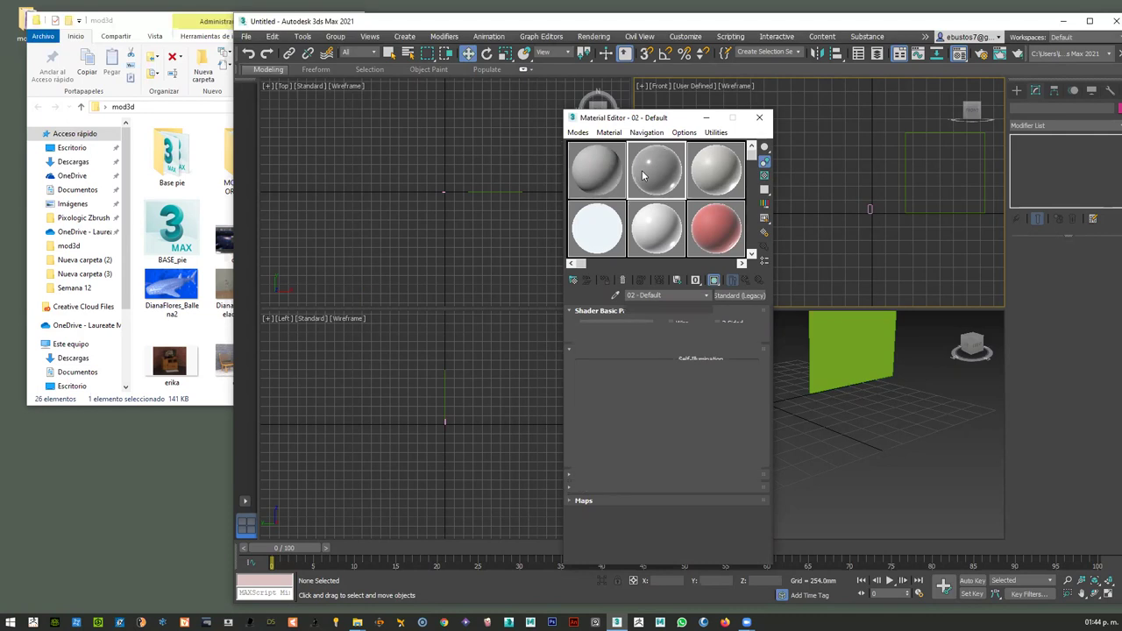
Change the third, fourth, fifth and sixth sample materials to the Scanline type Standard (Legacy)
left_click(698, 167)
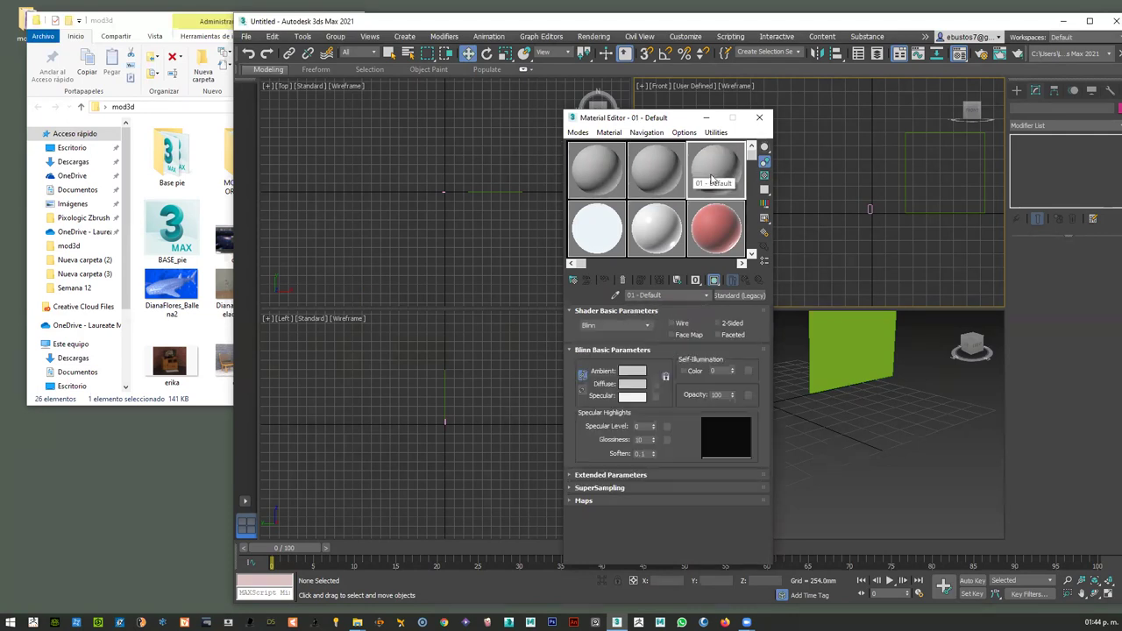
left_click(709, 219)
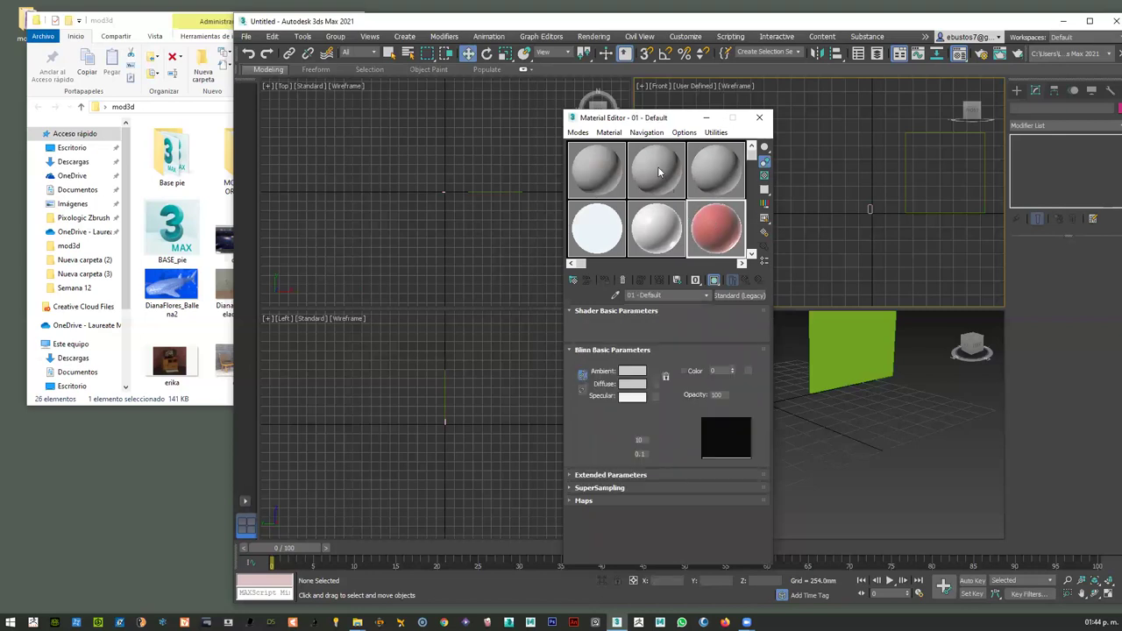
left_click(659, 223)
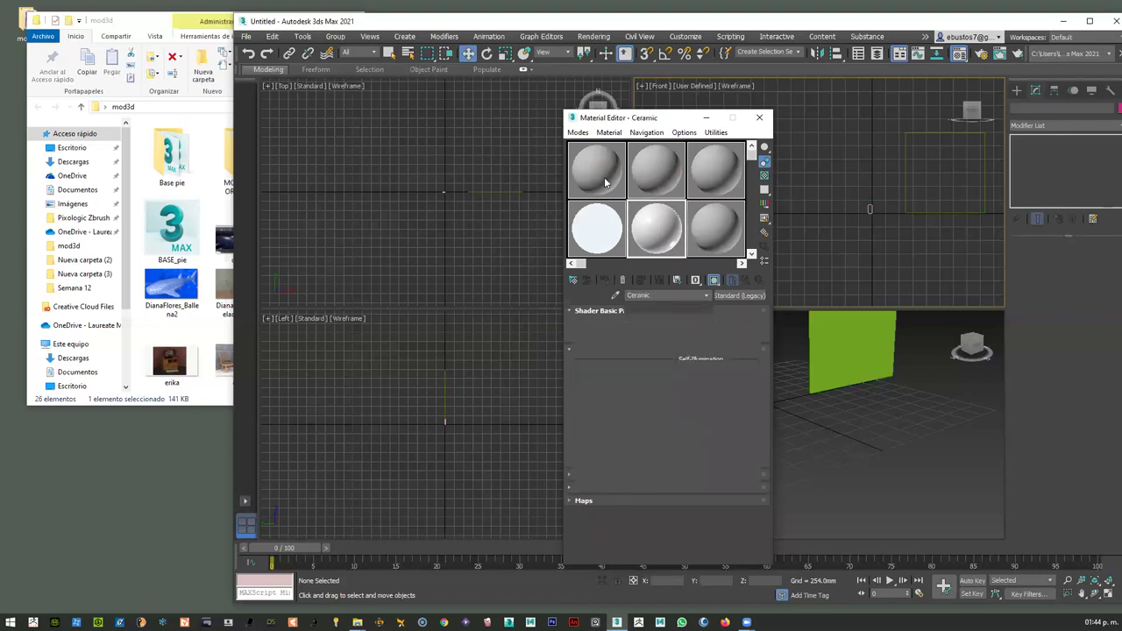
left_click(607, 223)
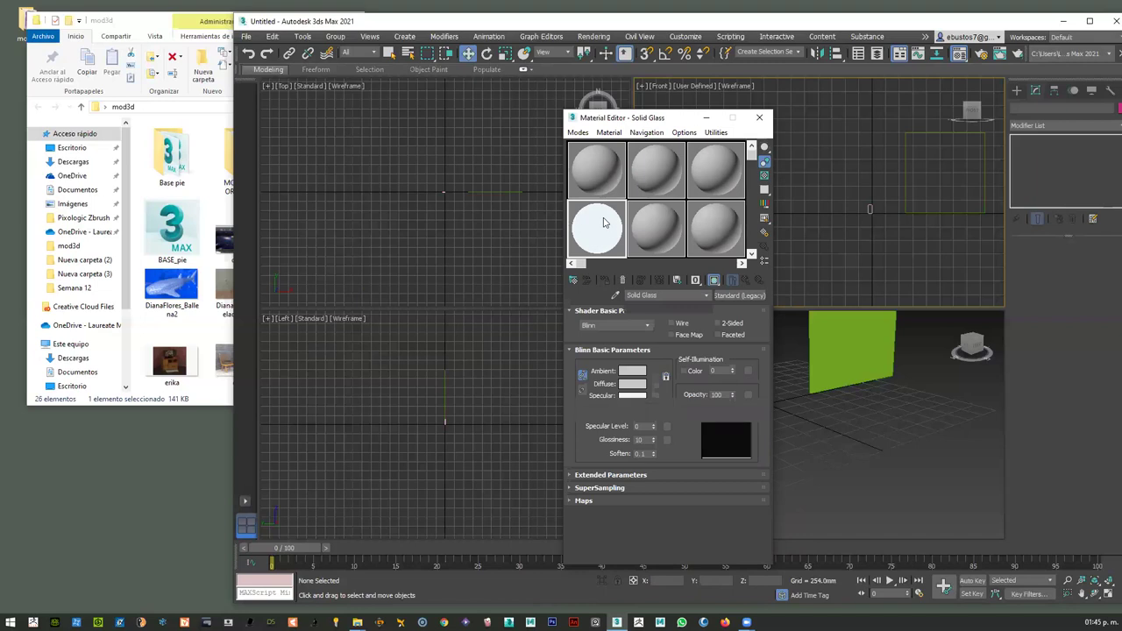
Check the converted sample materials and renumber the names of the second and third ones, using 3 for the third
left_click(601, 165)
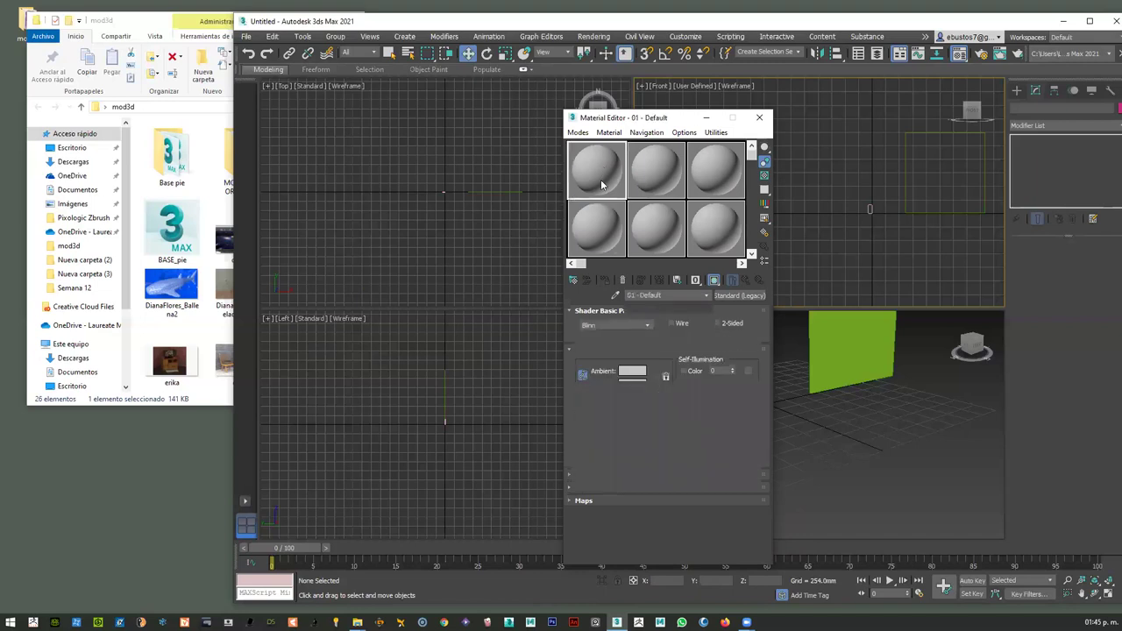
left_click(652, 165)
left_click(724, 160)
left_click(709, 233)
left_click(667, 237)
left_click(667, 231)
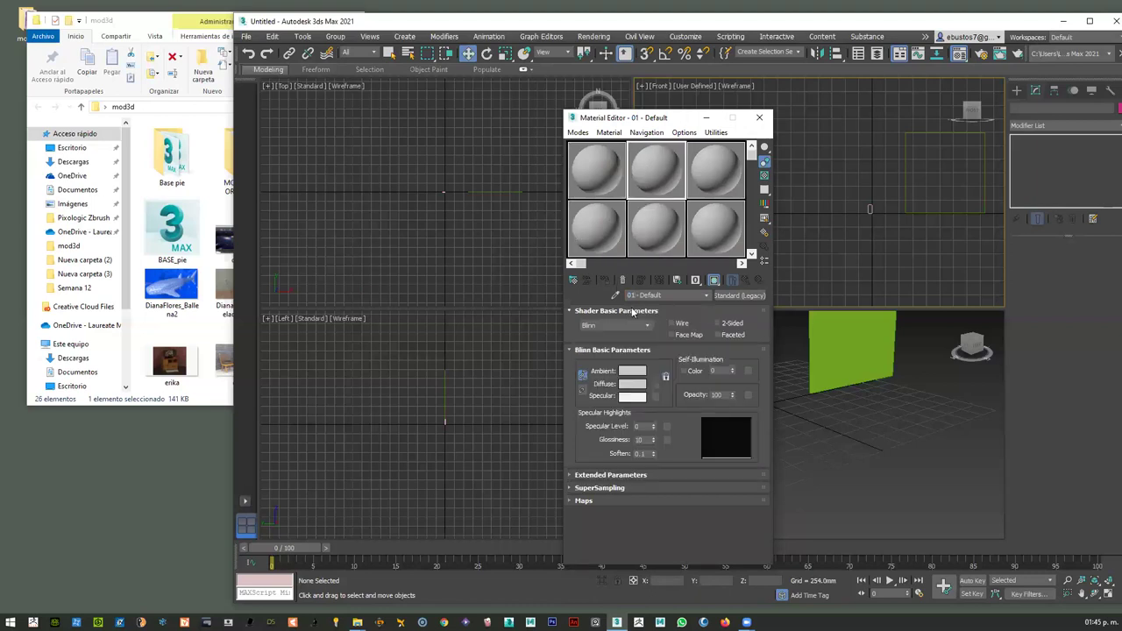
key("BackSpace")
type("1")
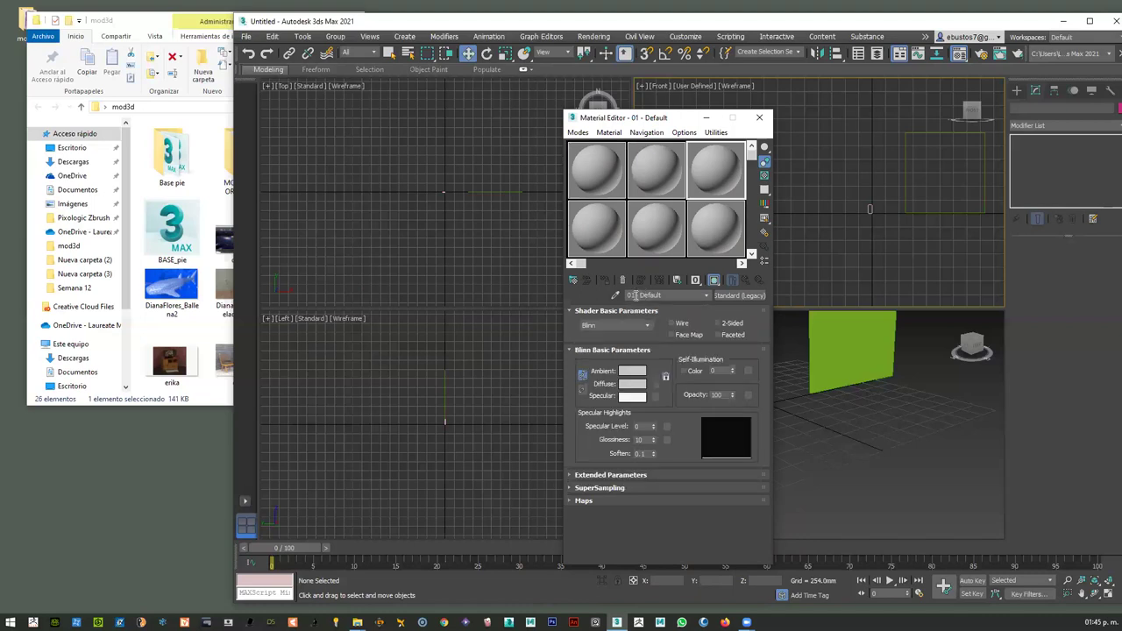
key("BackSpace")
type("3")
Add a Bitmap map to the Diffuse colour of the first sample material, 01 - Default
left_click(601, 168)
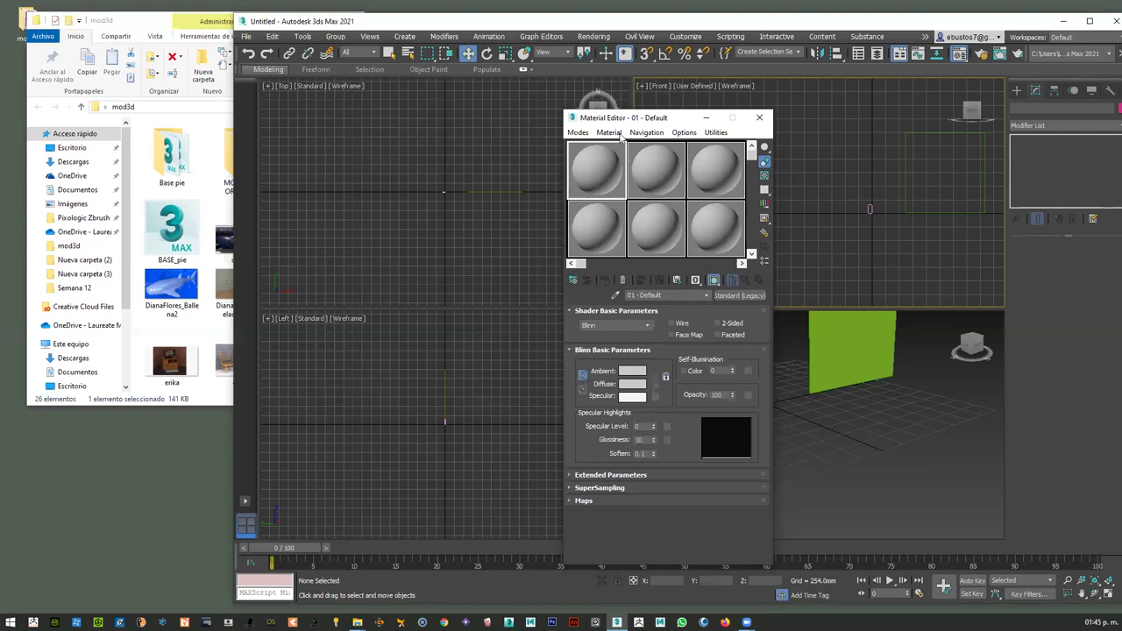
left_click_drag(624, 117, 560, 87)
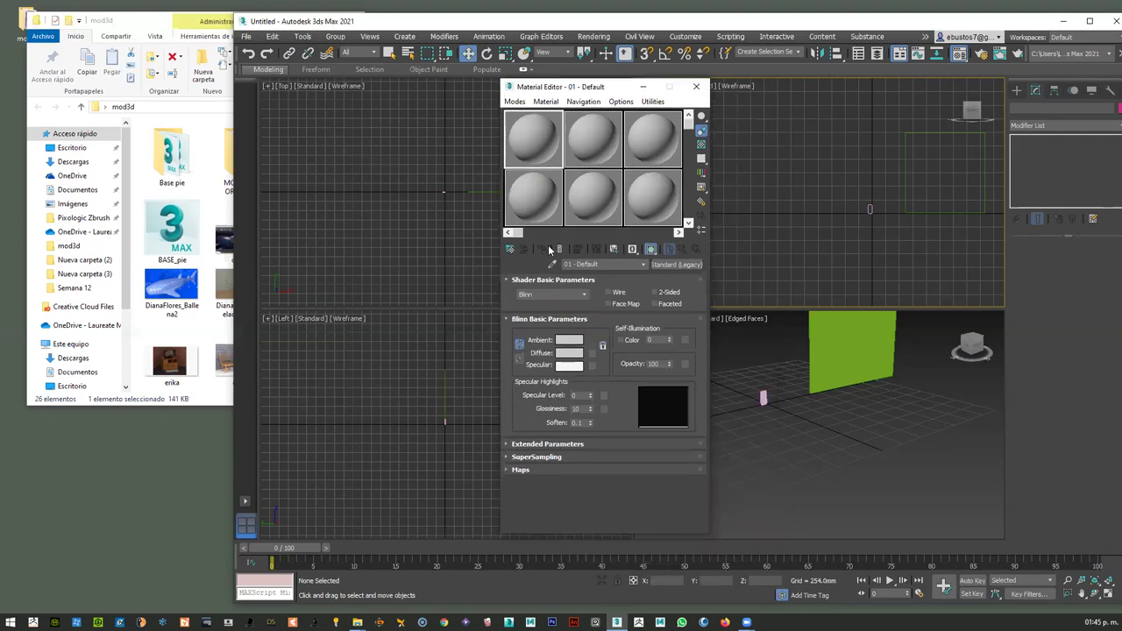
left_click(591, 357)
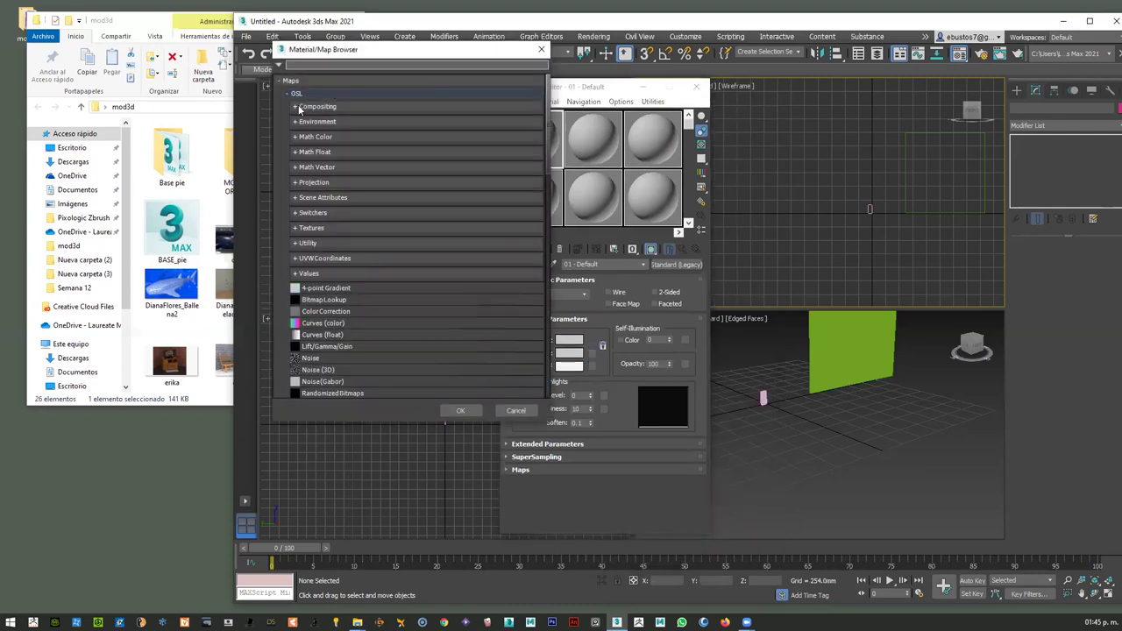
scroll(327, 258, "down", 5)
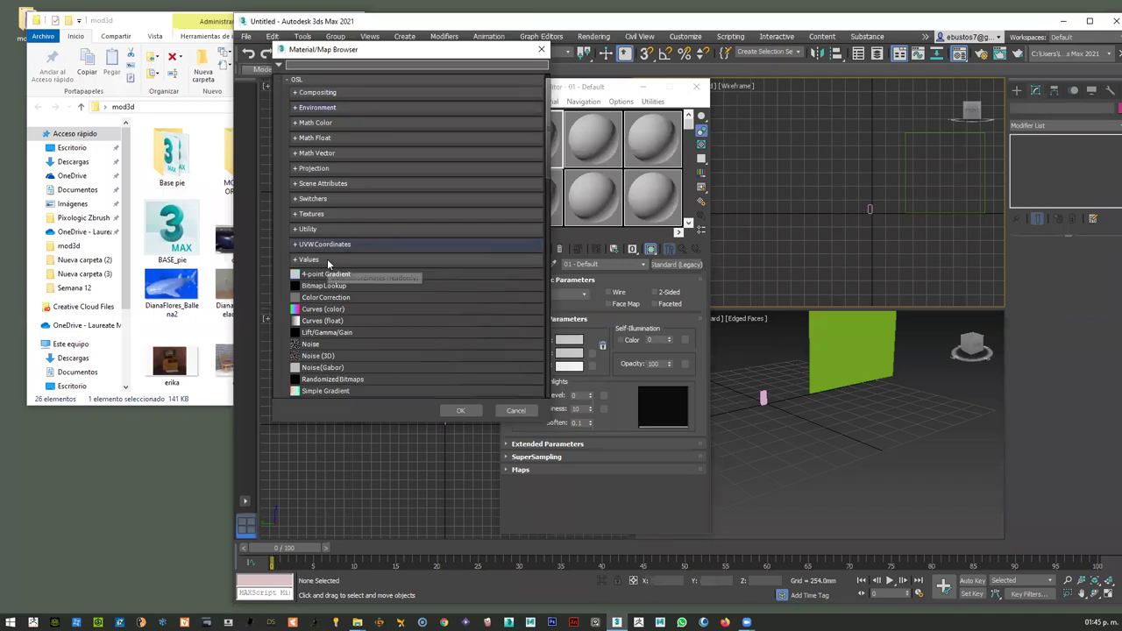
scroll(327, 265, "down", 2)
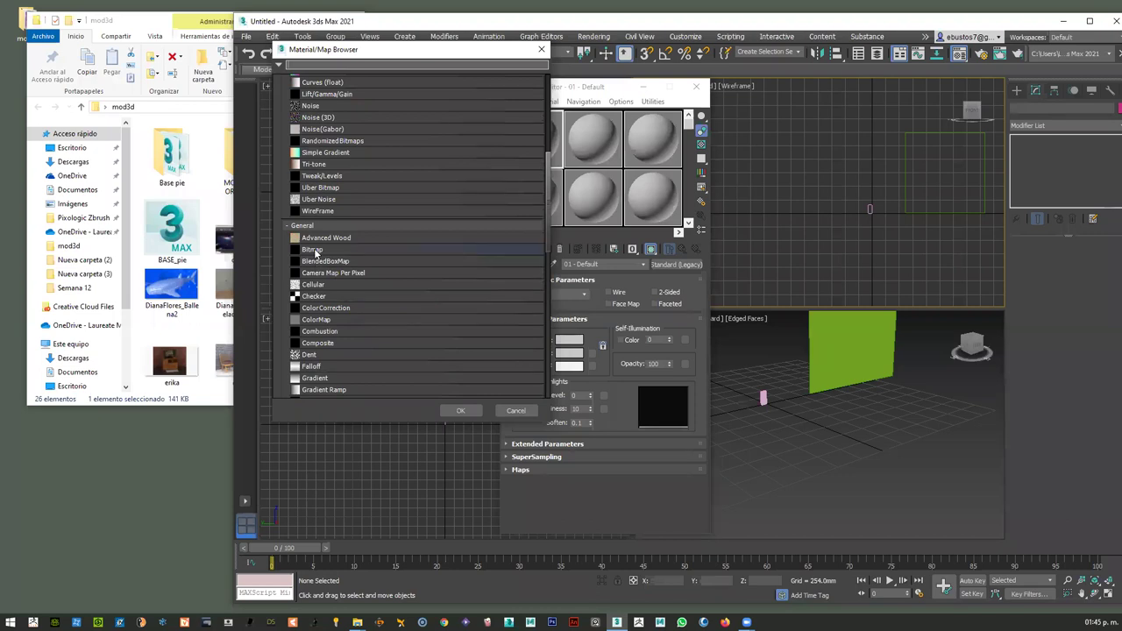
left_click(314, 251)
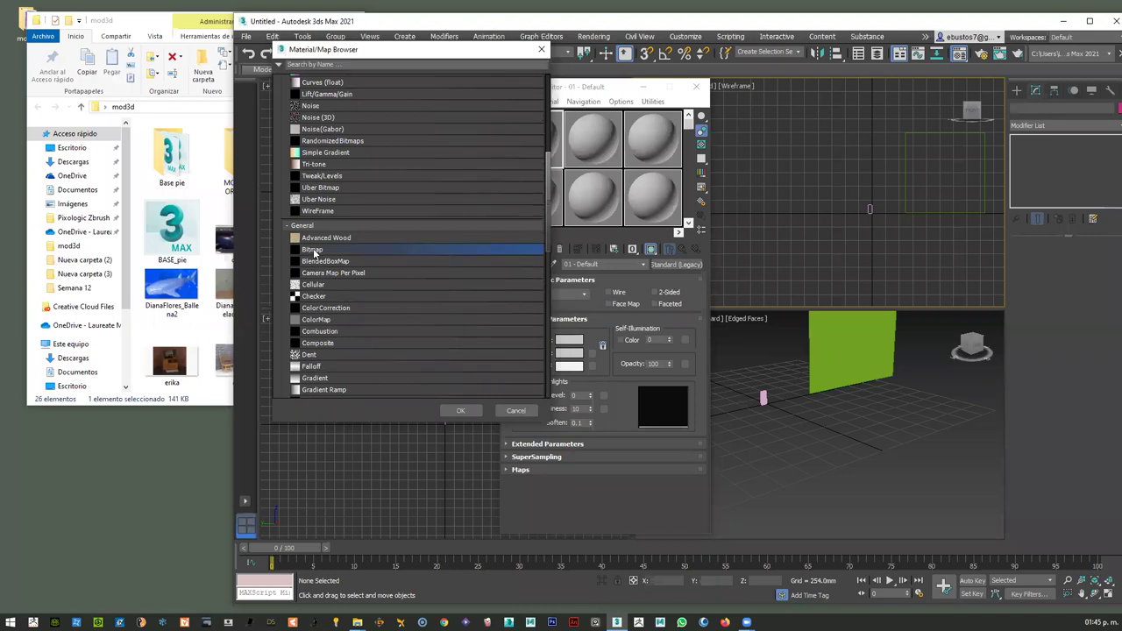
double_click(315, 252)
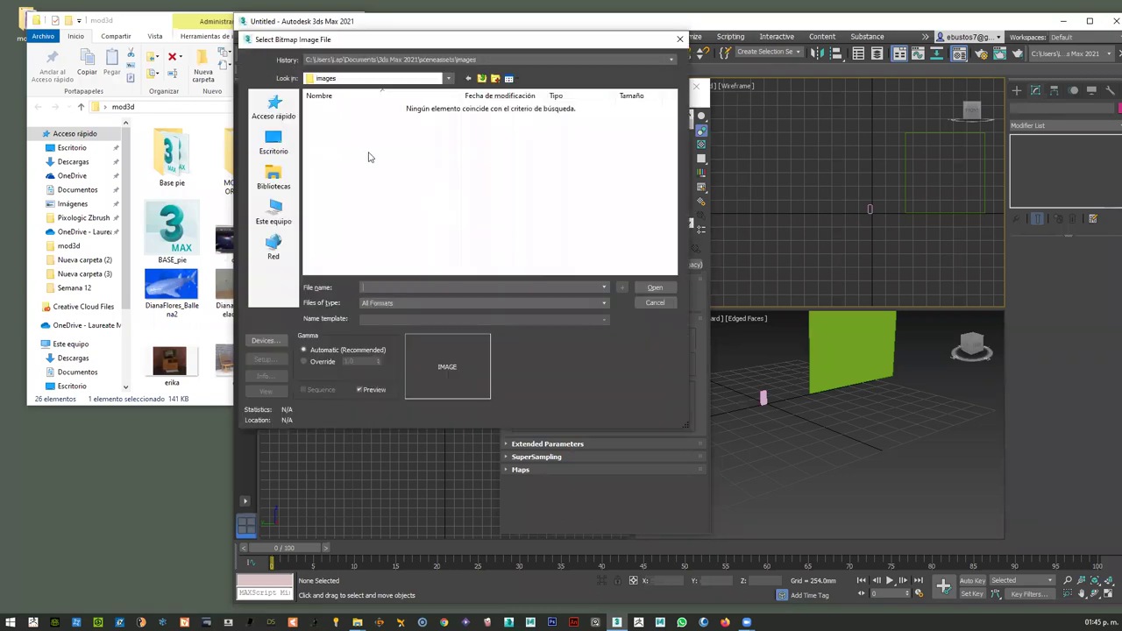
Load the Celular image from the mod3d folder on the desktop as the bitmap file
left_click(278, 138)
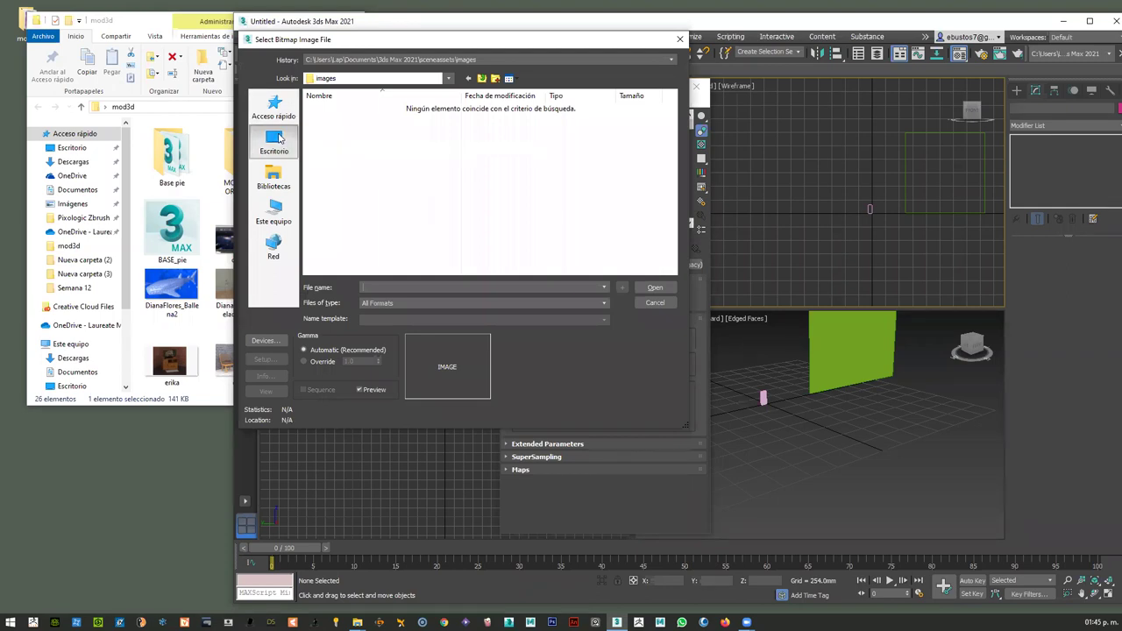
scroll(403, 210, "down", 1)
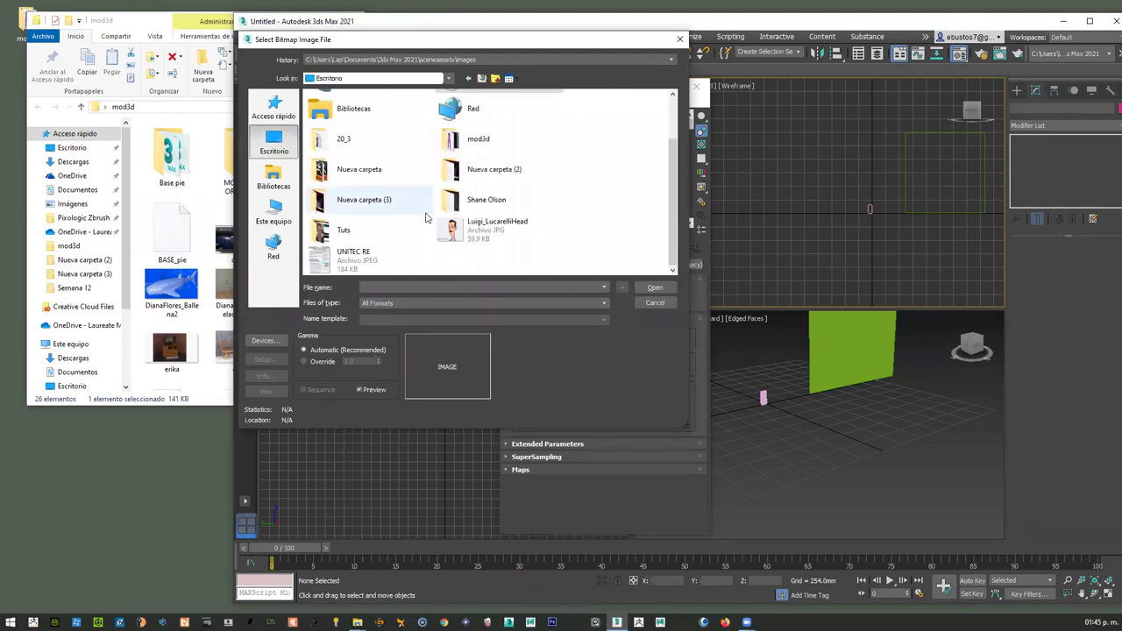
double_click(464, 140)
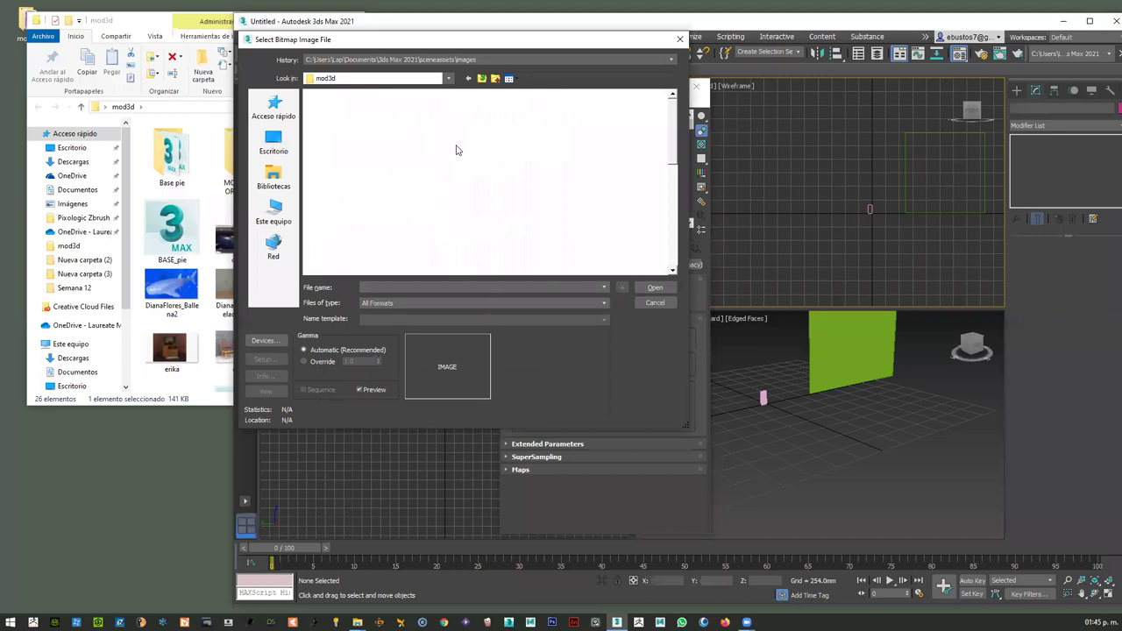
left_click(529, 167)
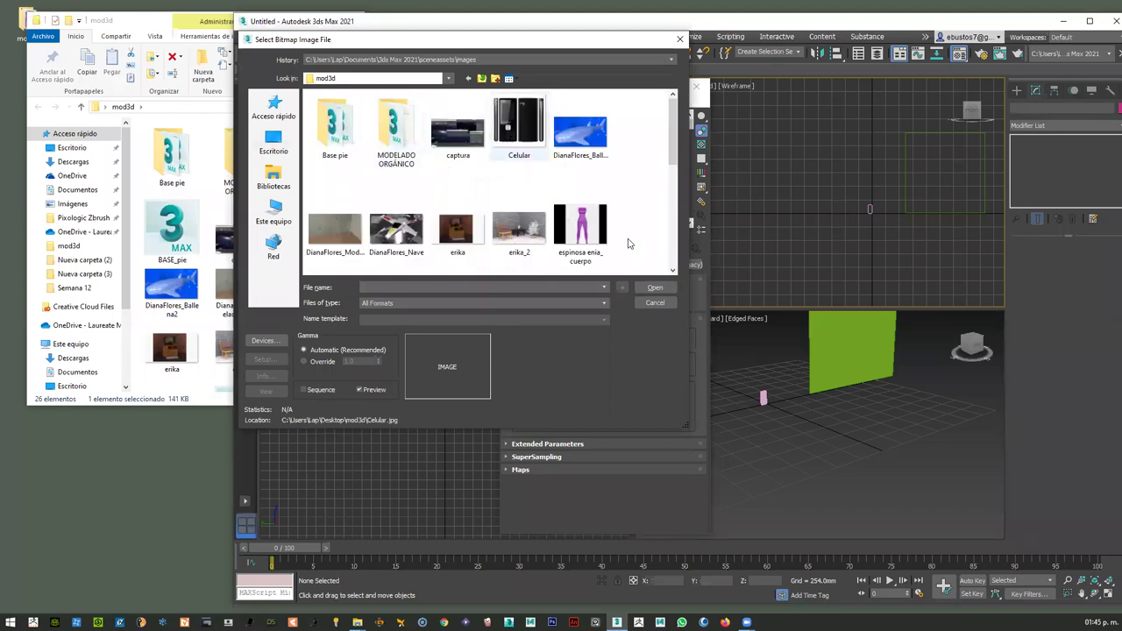
left_click(653, 287)
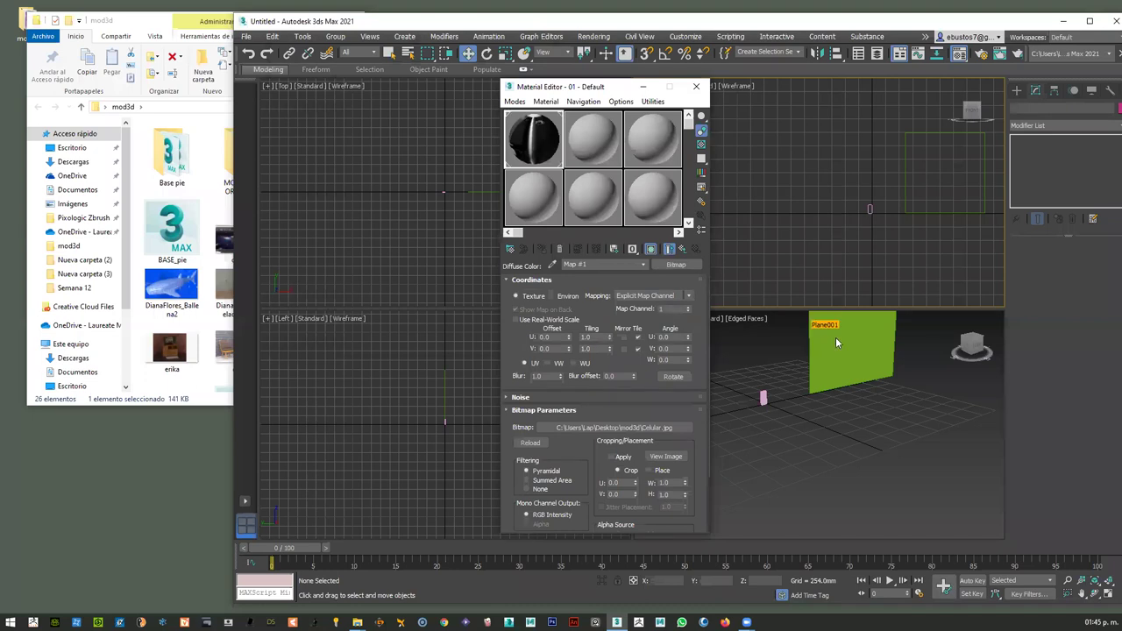
Assign the Celular material to the green reference plane and show its texture in the viewport, keeping the Material Editor clear of the Front view
left_click(651, 250)
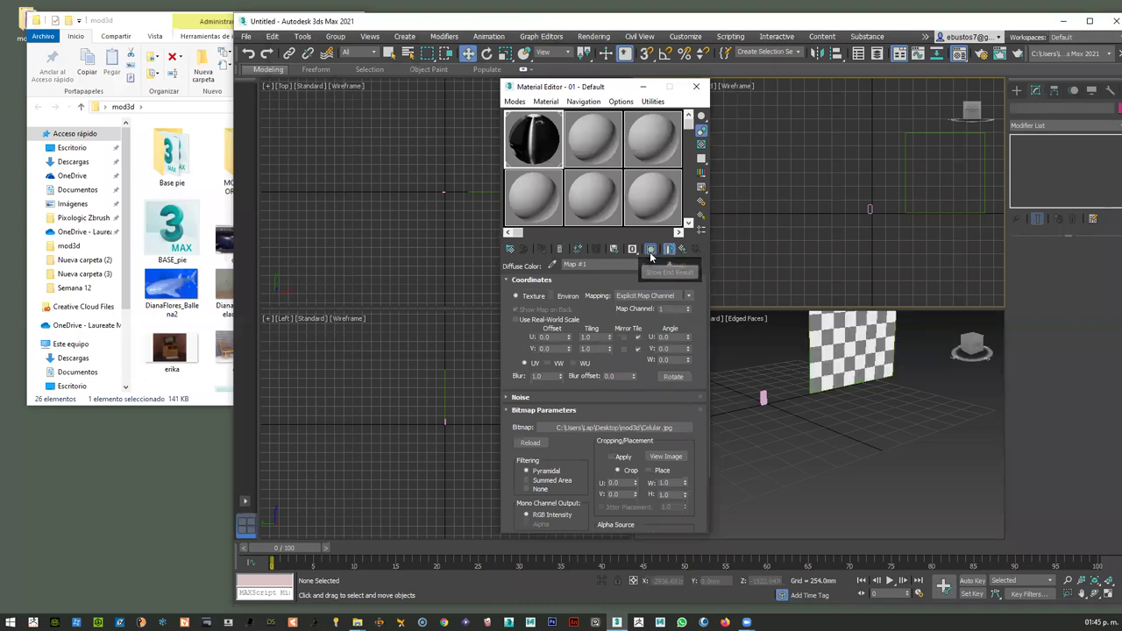
left_click(650, 250)
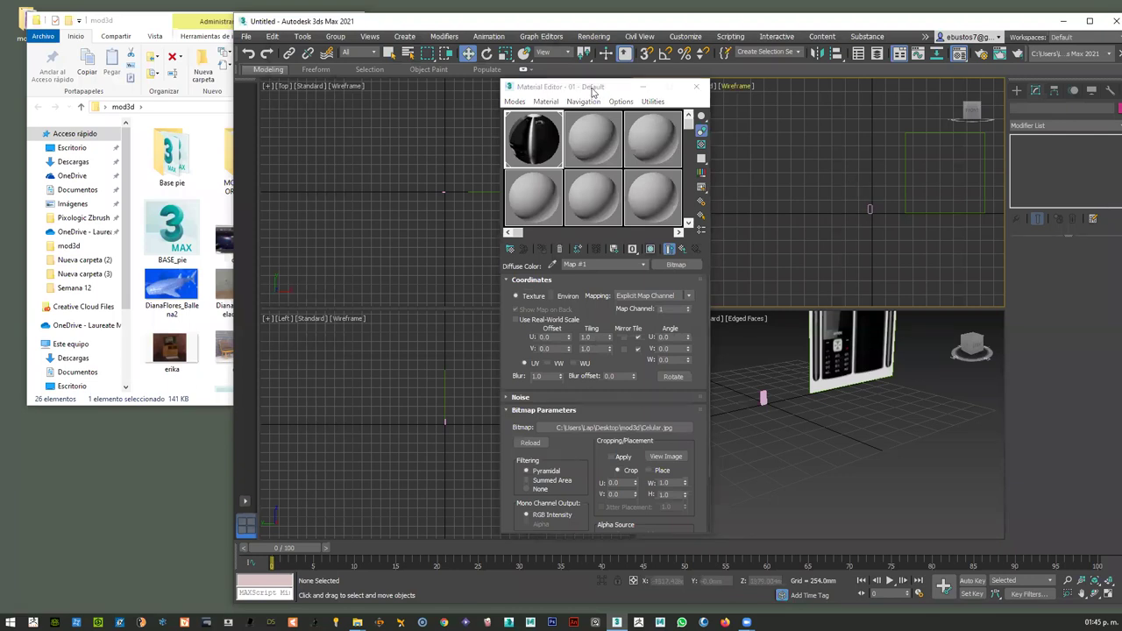
left_click_drag(593, 91, 343, 99)
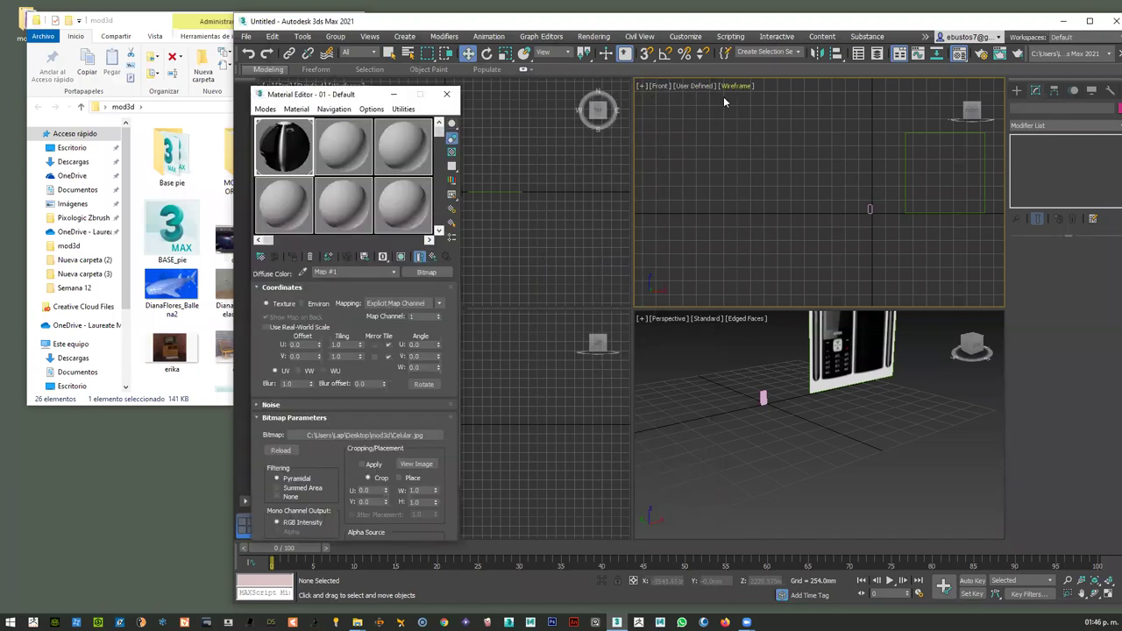
Display the Front view shaded with Edged Faces and fit the reference plane in the views
key("F3")
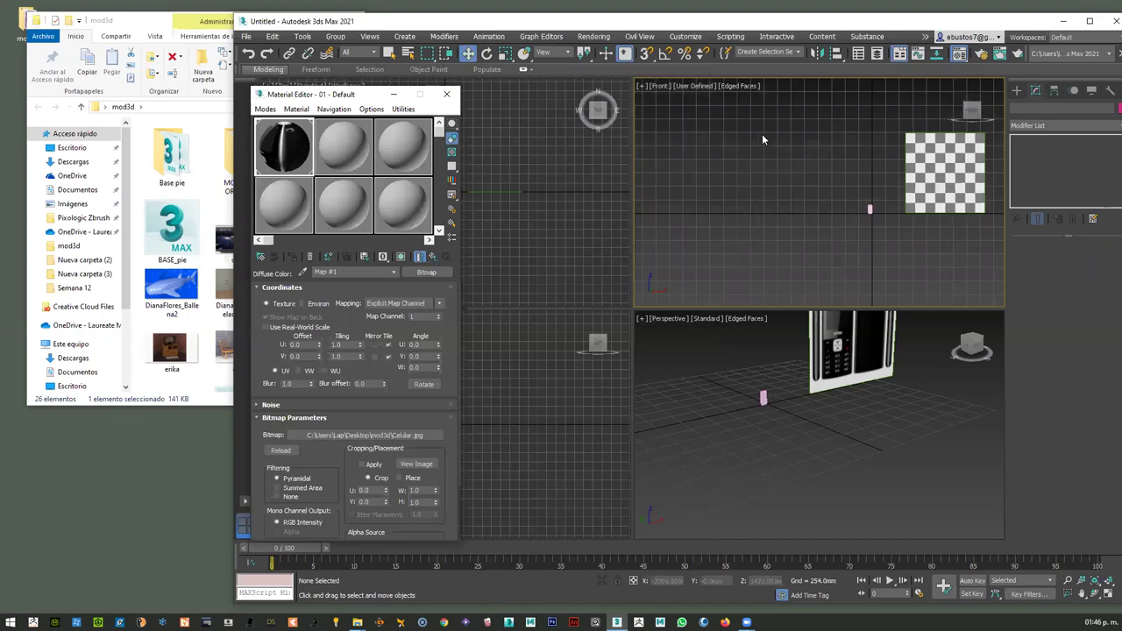
key("F3")
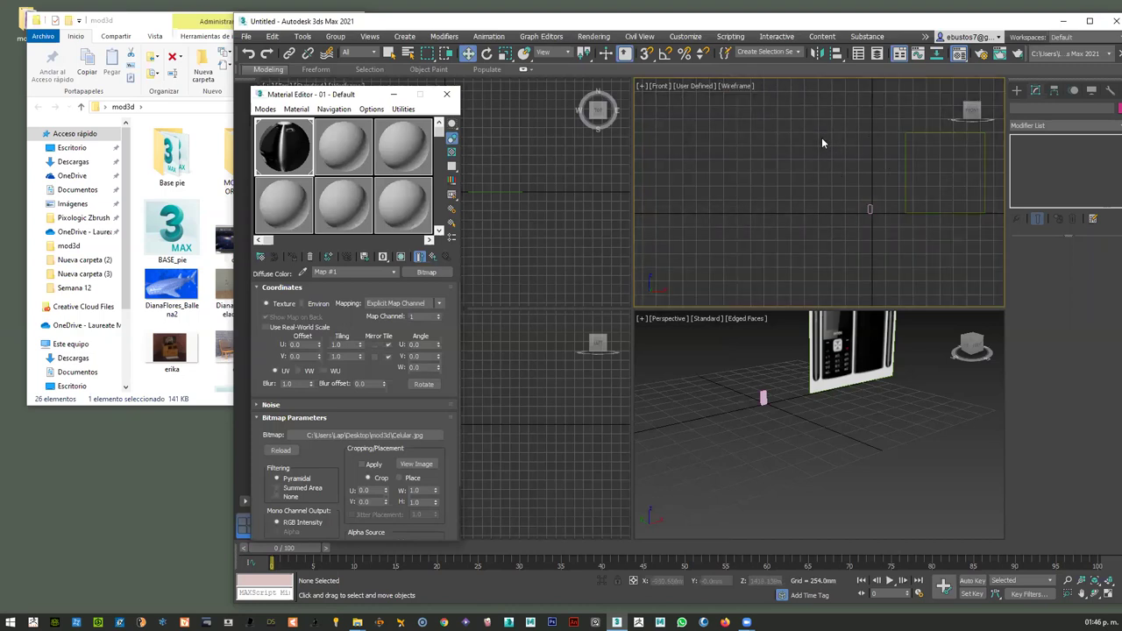
key("F3")
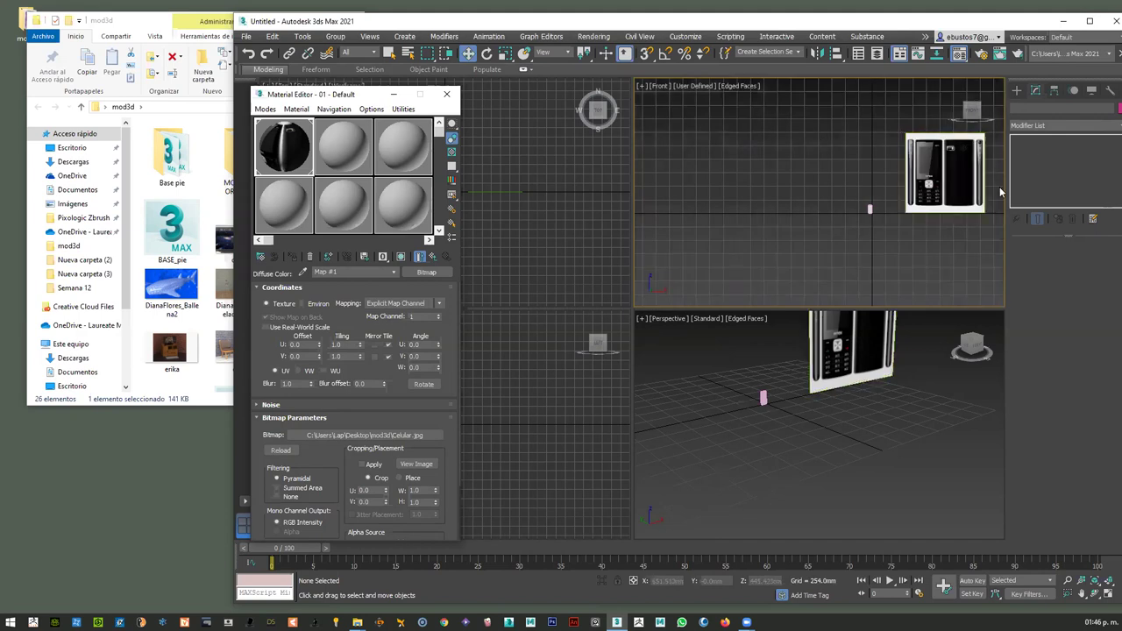
left_click(919, 161)
key("z")
left_click(846, 351)
key("z")
left_click(504, 412)
left_click(548, 214)
key("z")
left_click(656, 268)
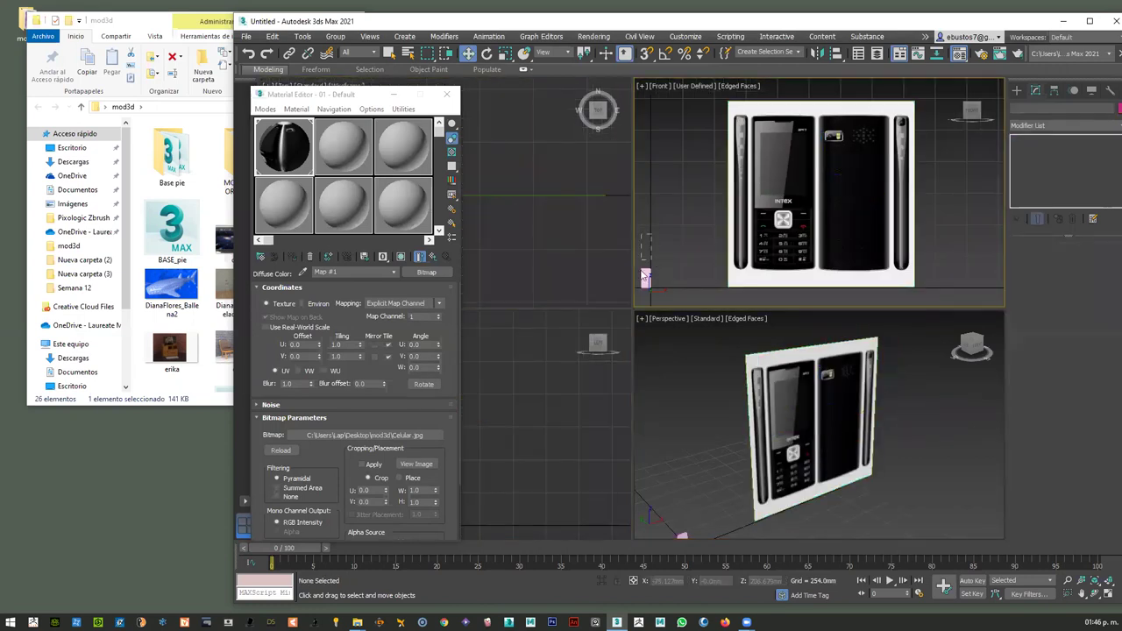
Hide the small extruded rectangle beside the image plane and select the reference plane
left_click(648, 280)
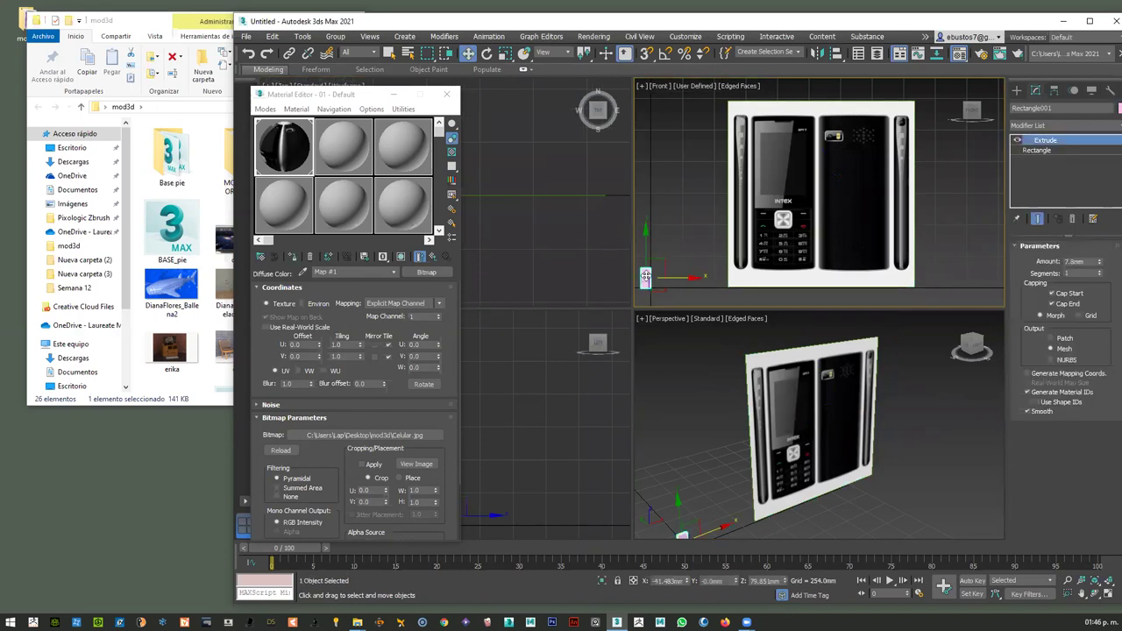
right_click(650, 272)
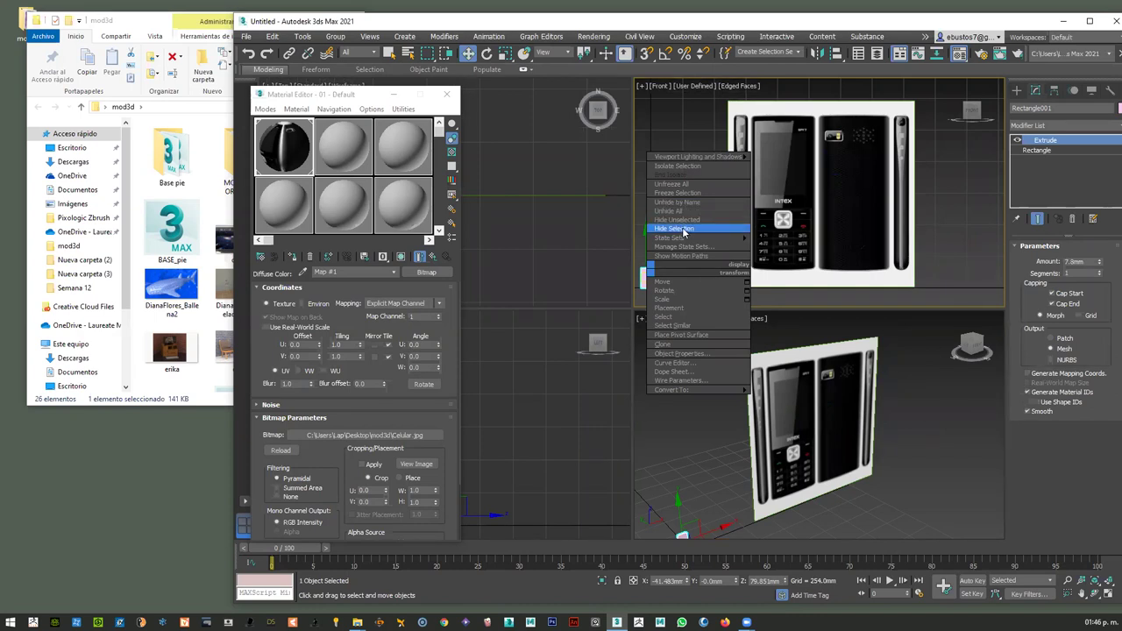
left_click(683, 229)
left_click(854, 159)
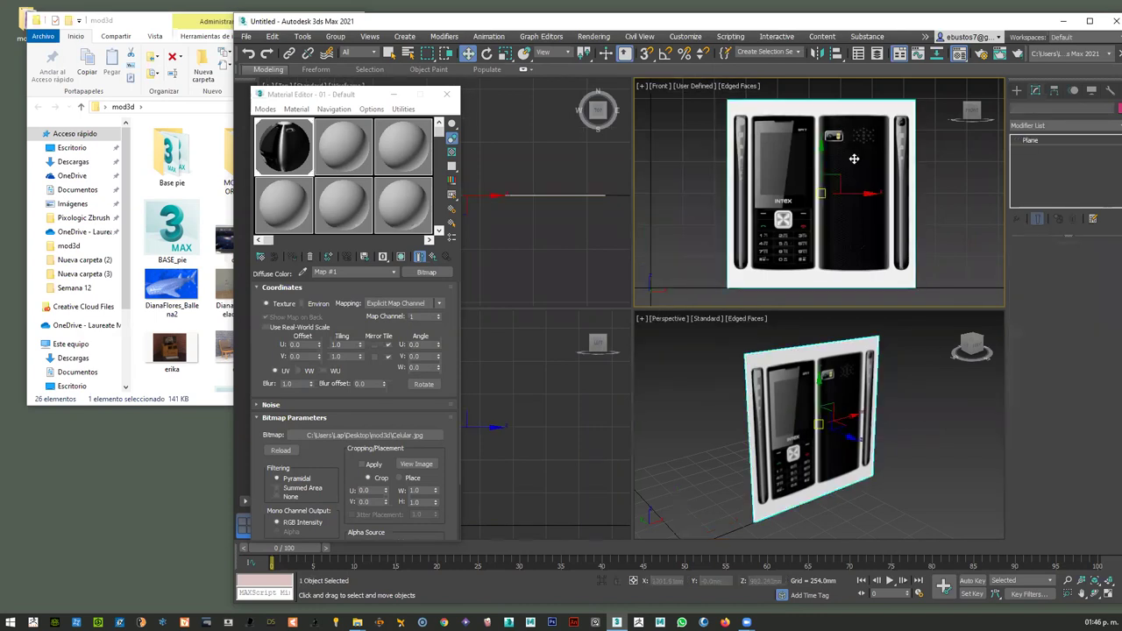
left_click(1017, 91)
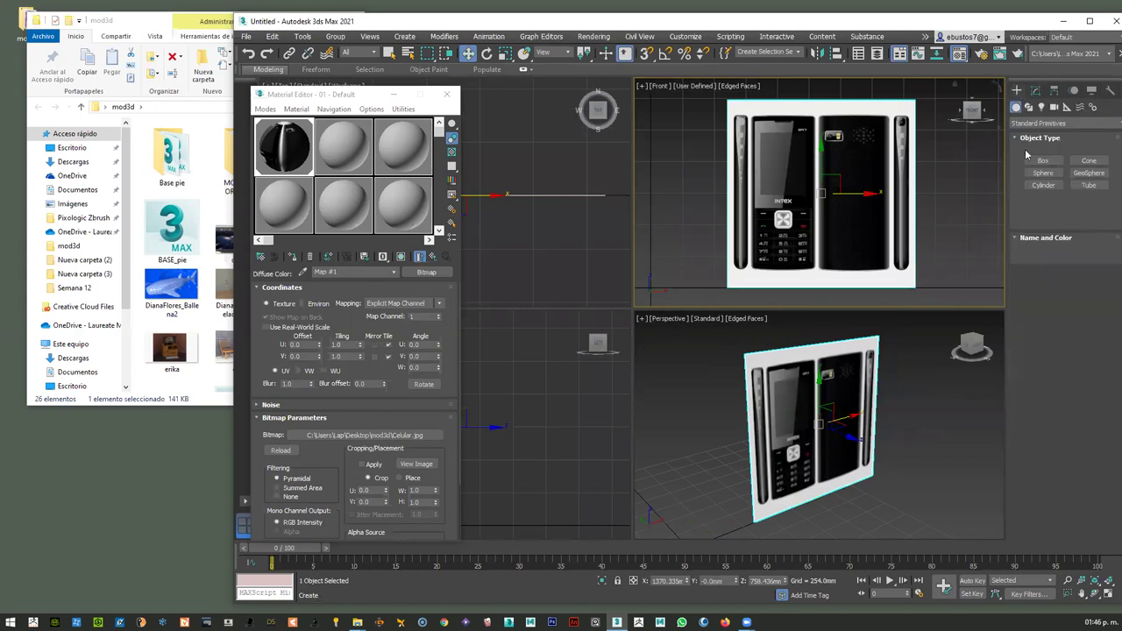
left_click(1029, 106)
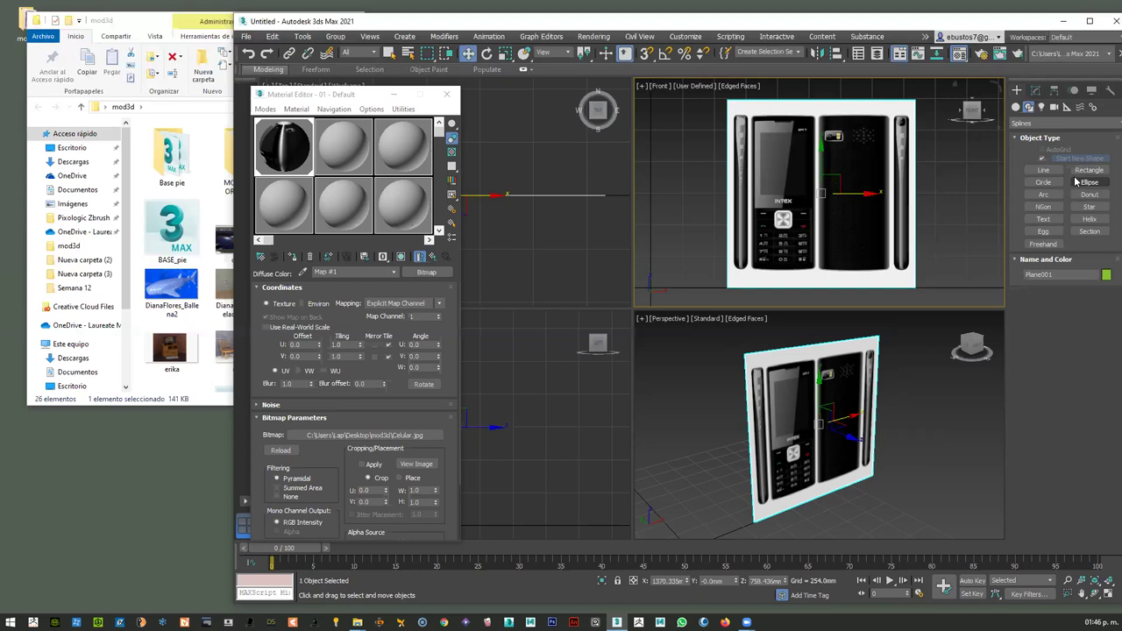
left_click(1085, 171)
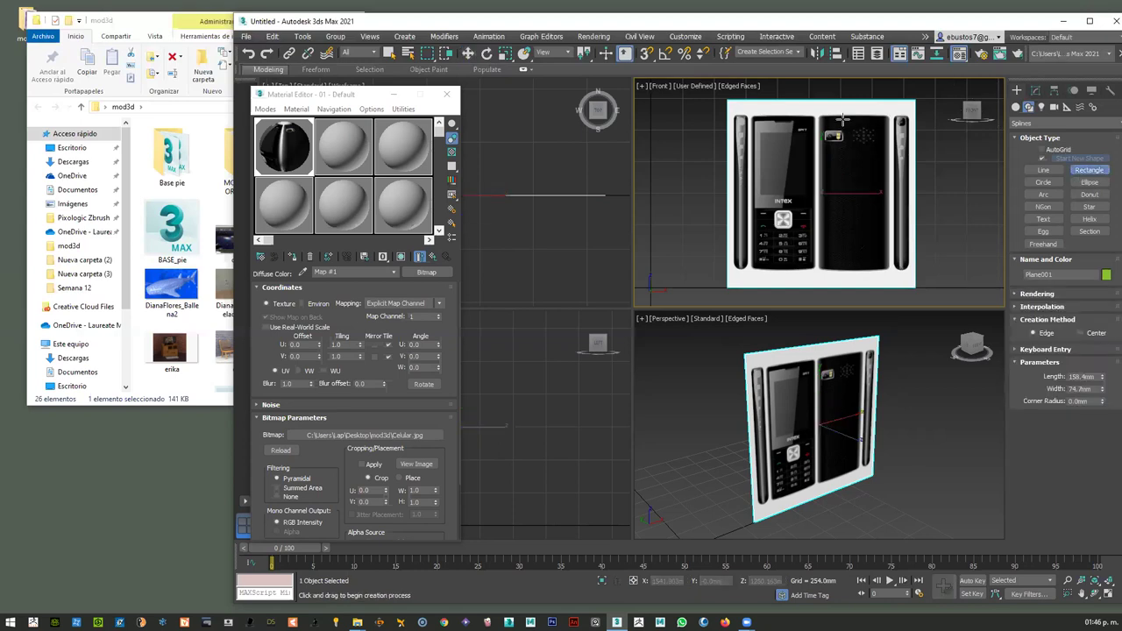
right_click(706, 110)
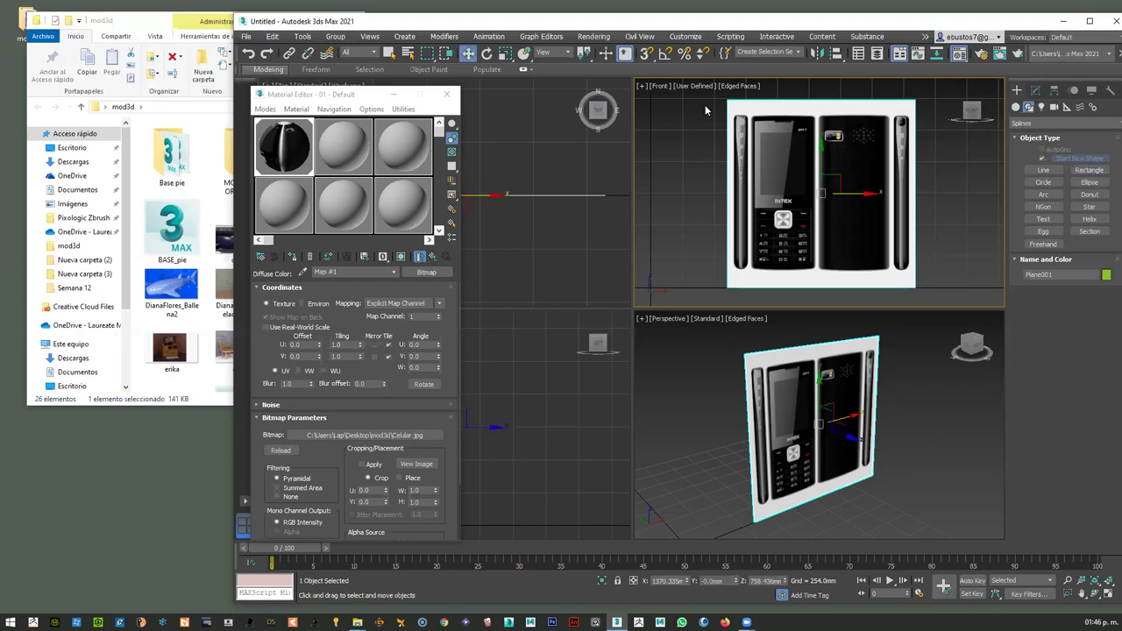
Maximize the Front view and move the Material Editor off the phone reference image
key("alt+w")
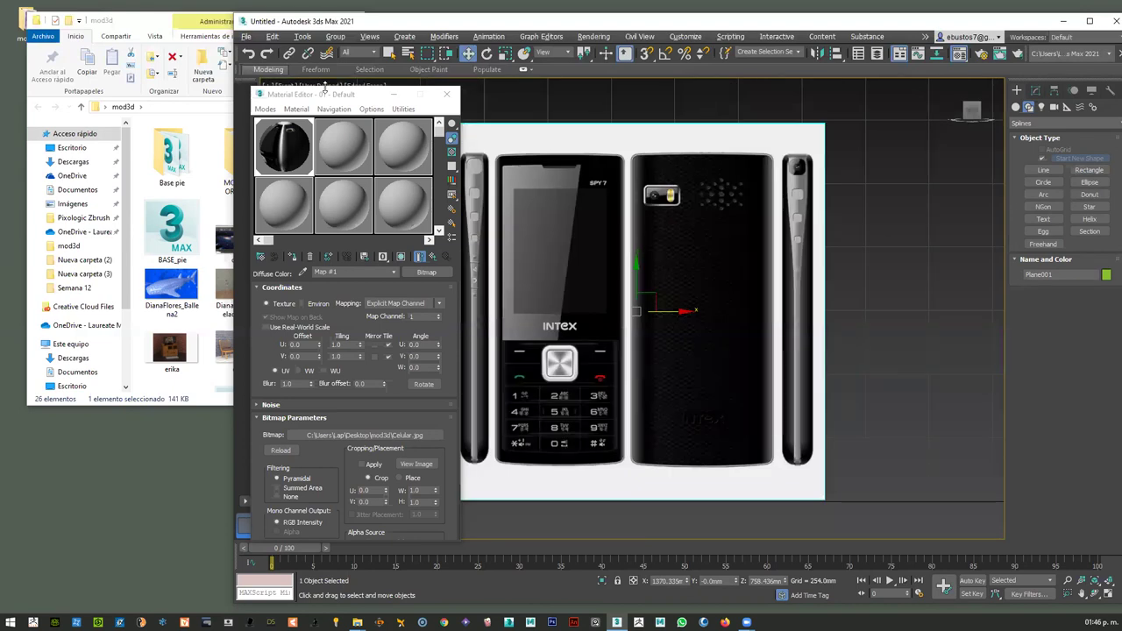
left_click_drag(318, 95, 123, 89)
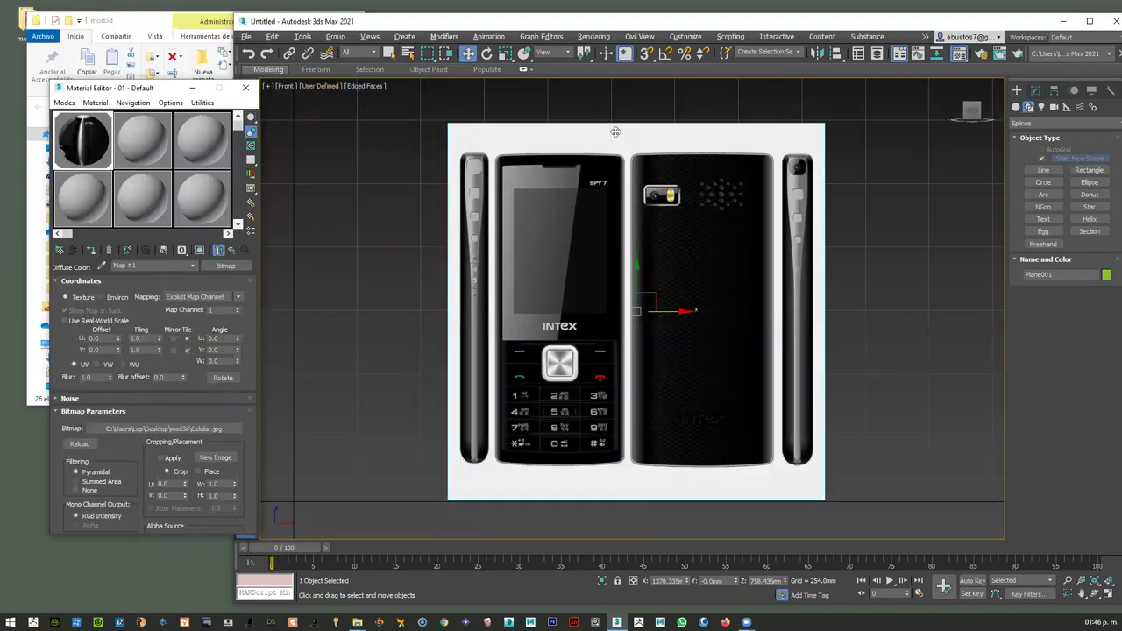
Turn off Show Frozen in Gray for the phone reference plane and freeze the plane
left_click(633, 155)
left_click_drag(633, 154, 652, 168)
right_click(650, 170)
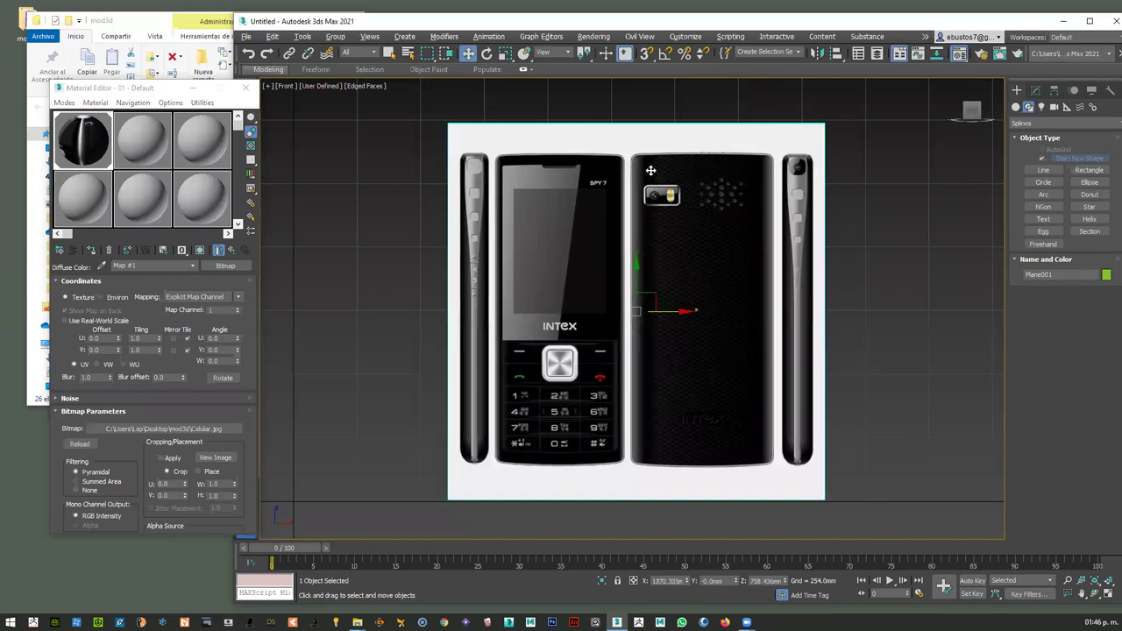
right_click(697, 143)
mouse_move(726, 265)
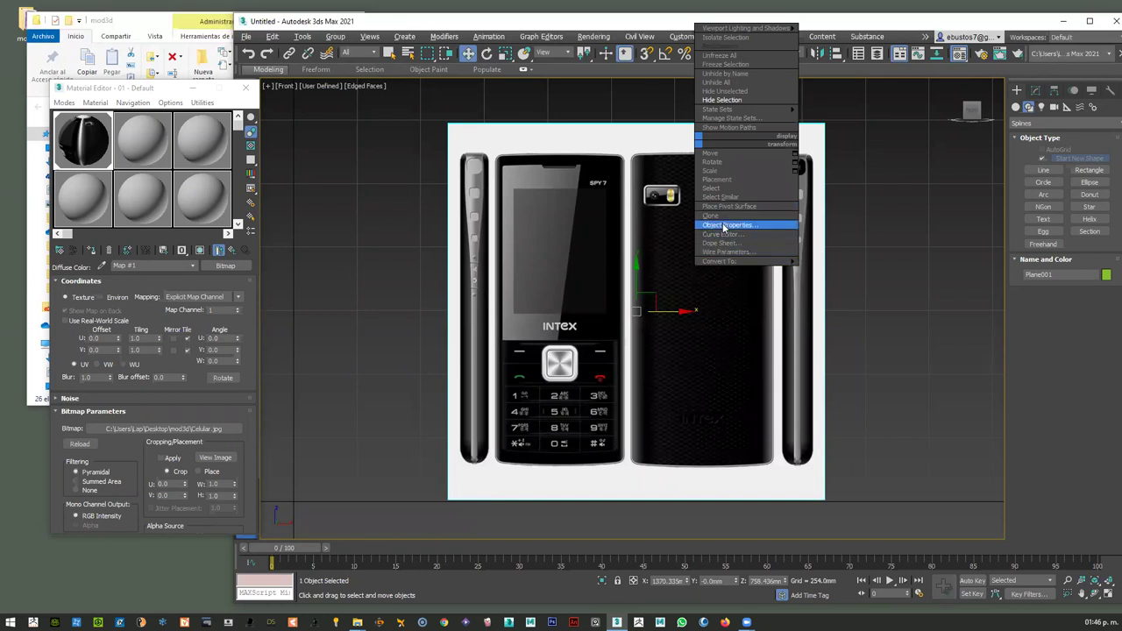
left_click(724, 227)
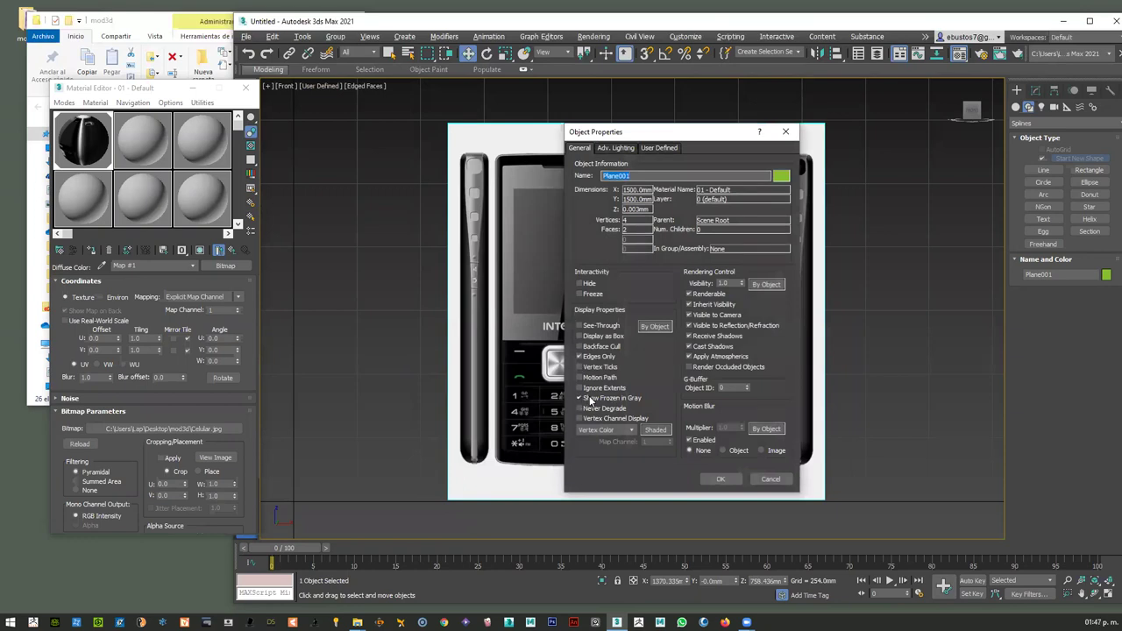
left_click(580, 399)
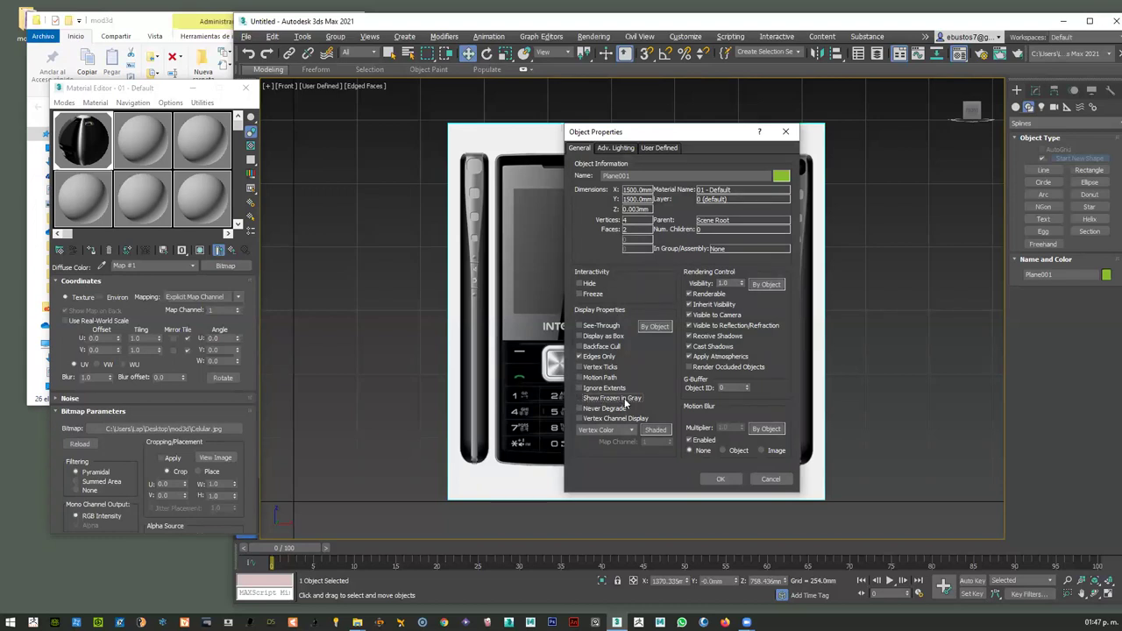
left_click(718, 478)
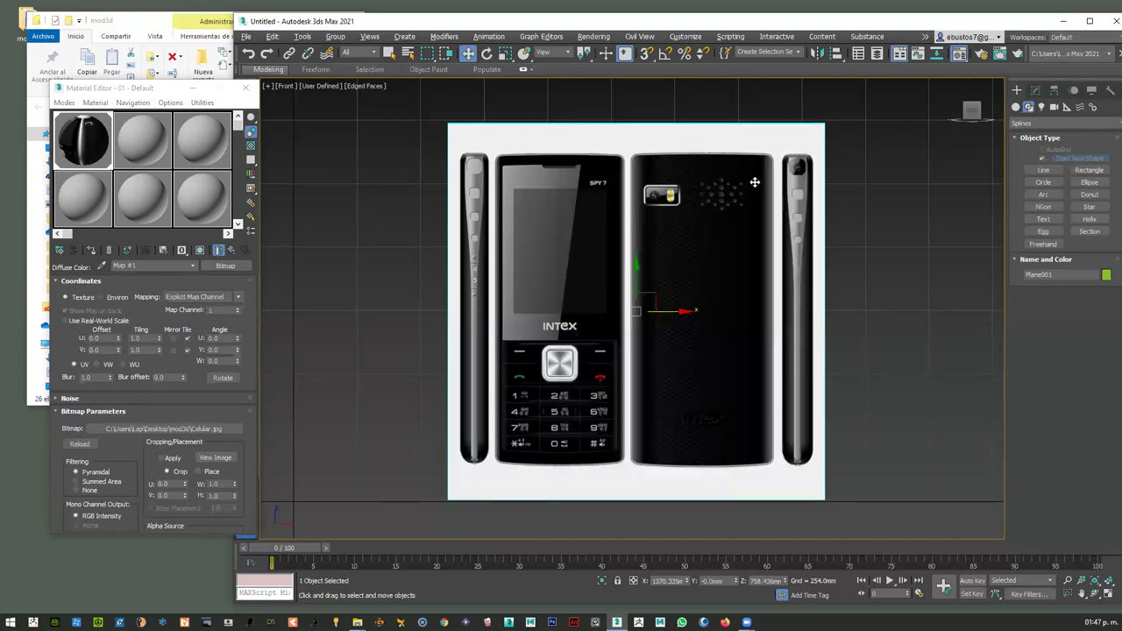
right_click(726, 151)
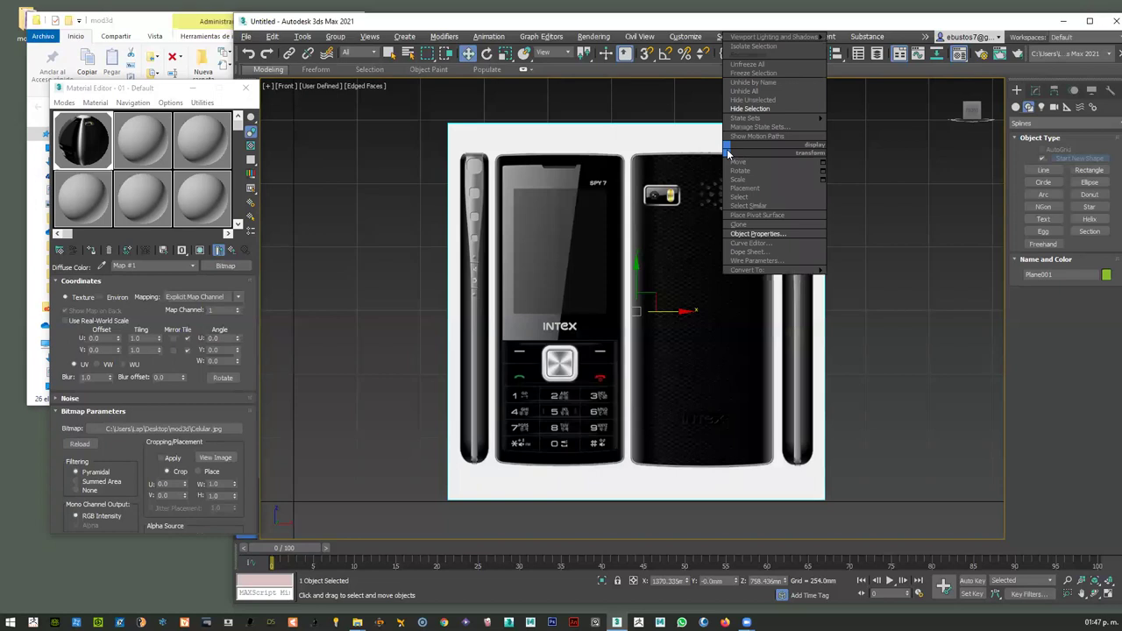
left_click(745, 74)
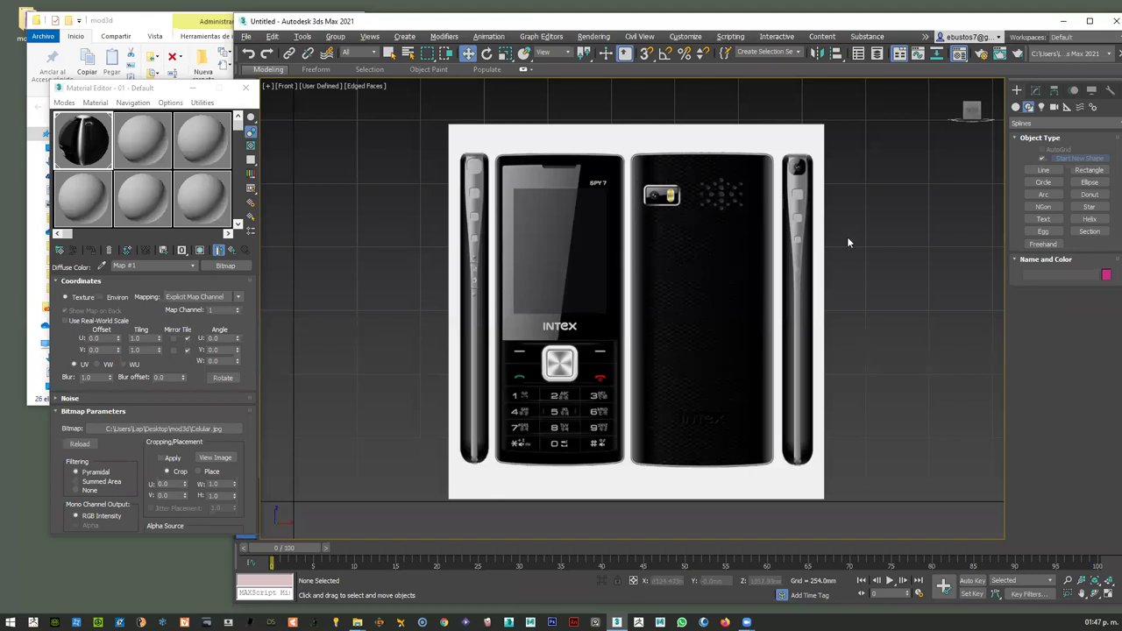
Draw a rectangle around the phone's back view and set its length to 1250 mm and width to 570 mm
left_click(1089, 170)
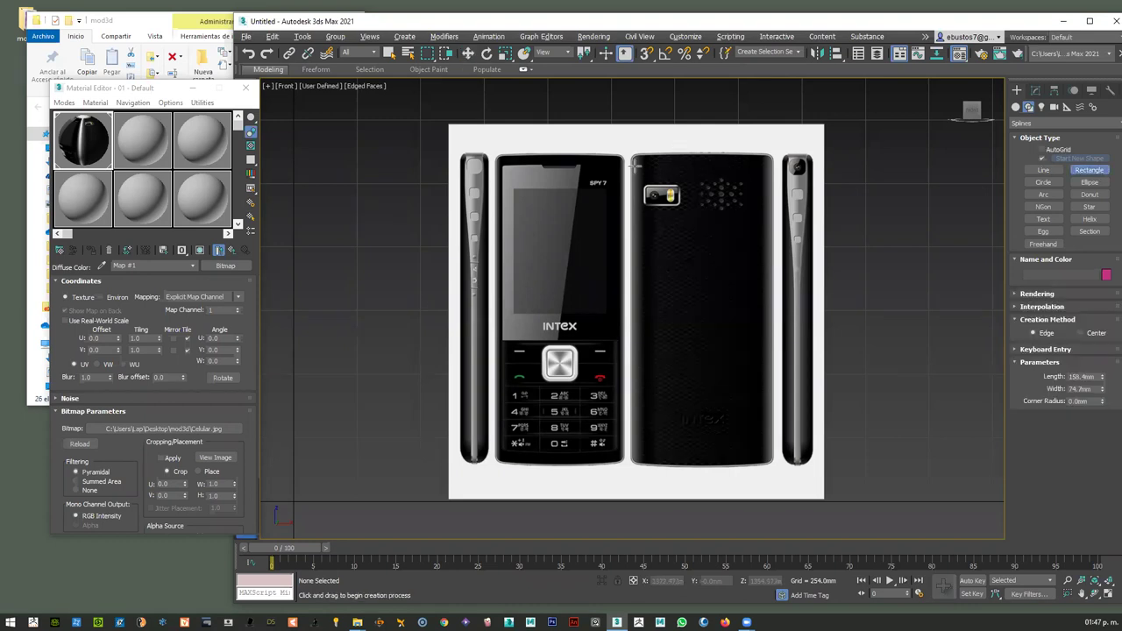
left_click_drag(630, 153, 773, 468)
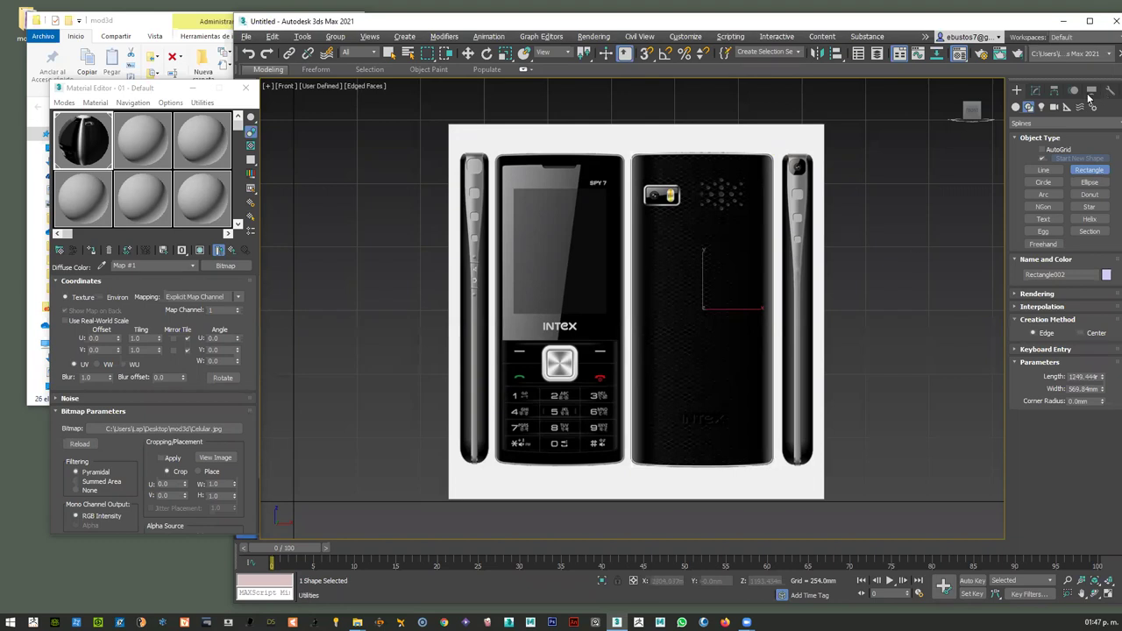
left_click(1037, 92)
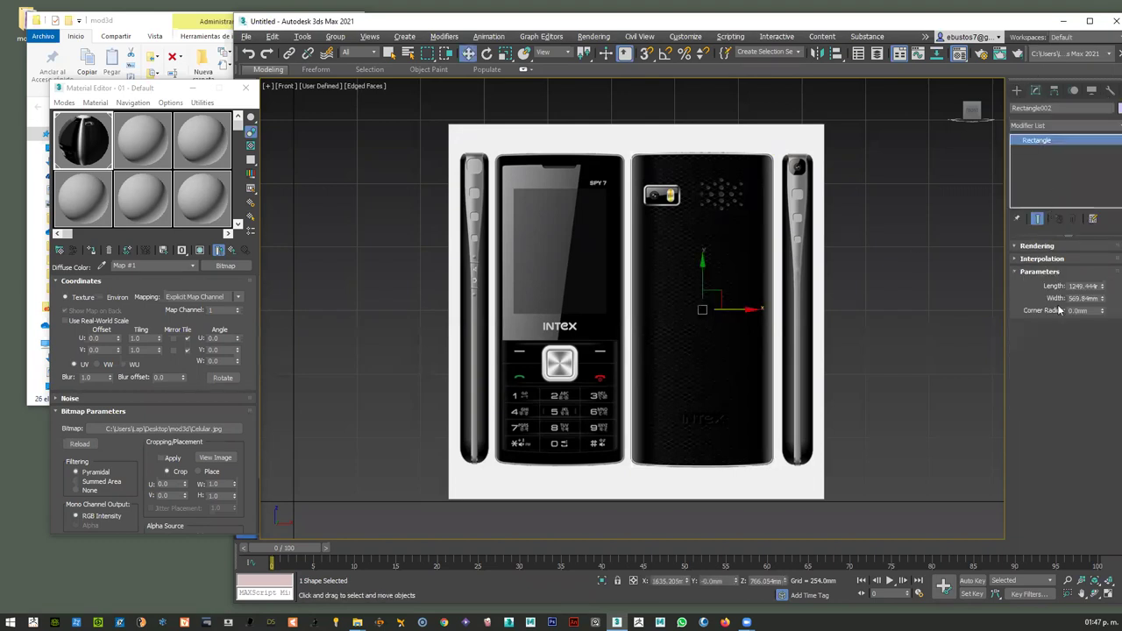
left_click_drag(1080, 288, 1109, 288)
type("45")
key("Return")
left_click(1073, 298)
type("570")
key("Return")
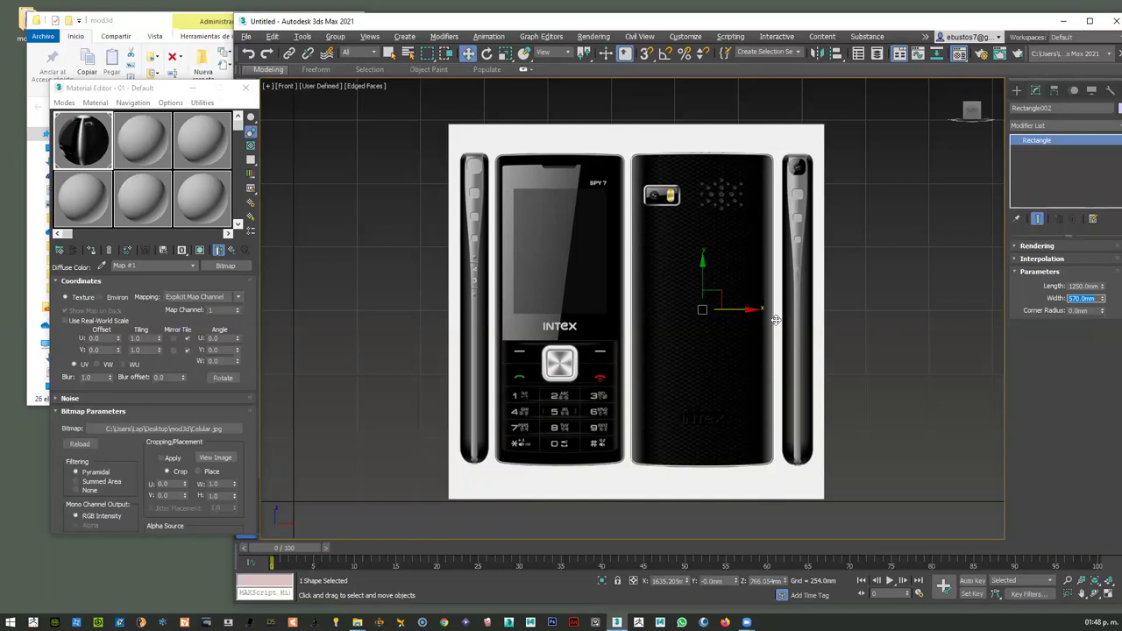